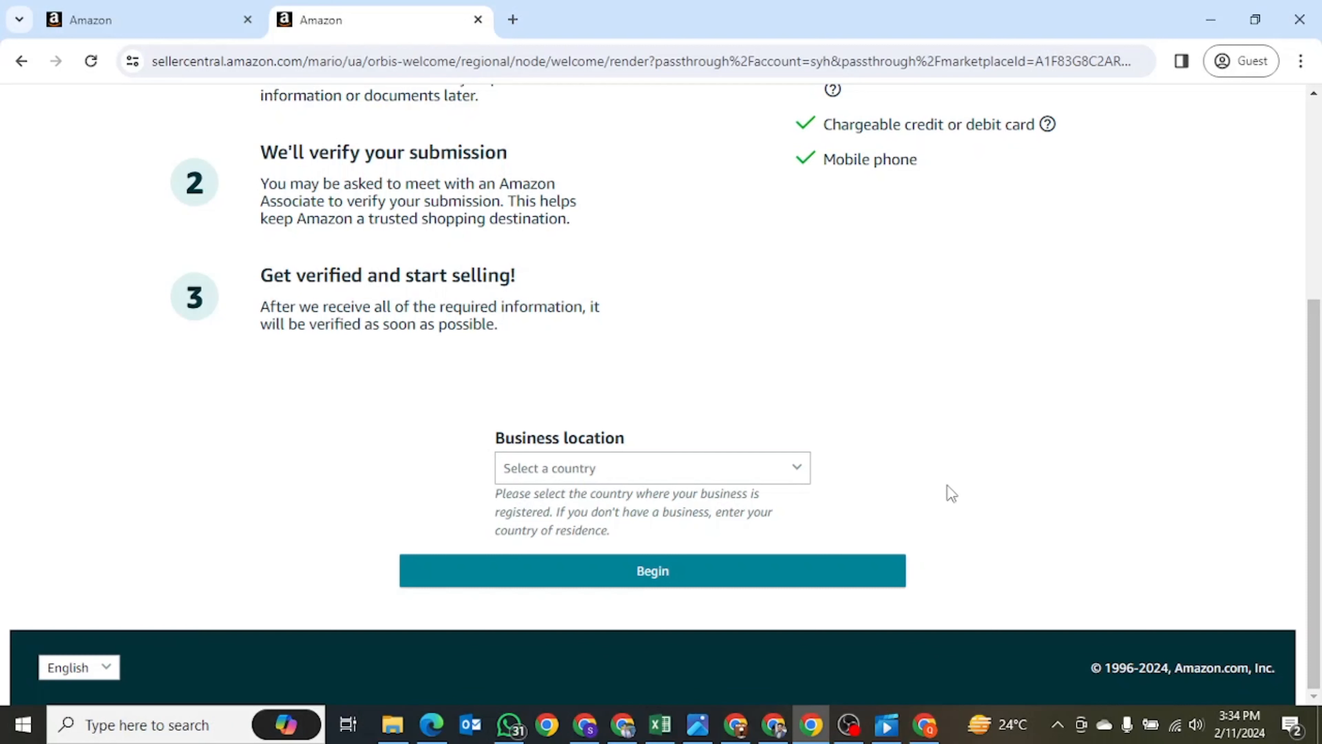
Step: Open the business location country list on the seller registration welcome page
{"action": "left_click", "coordinate": [798, 475]}
Step: Pick Saudi Arabia from the business location country list and begin seller registration
{"action": "left_click", "coordinate": [798, 475]}
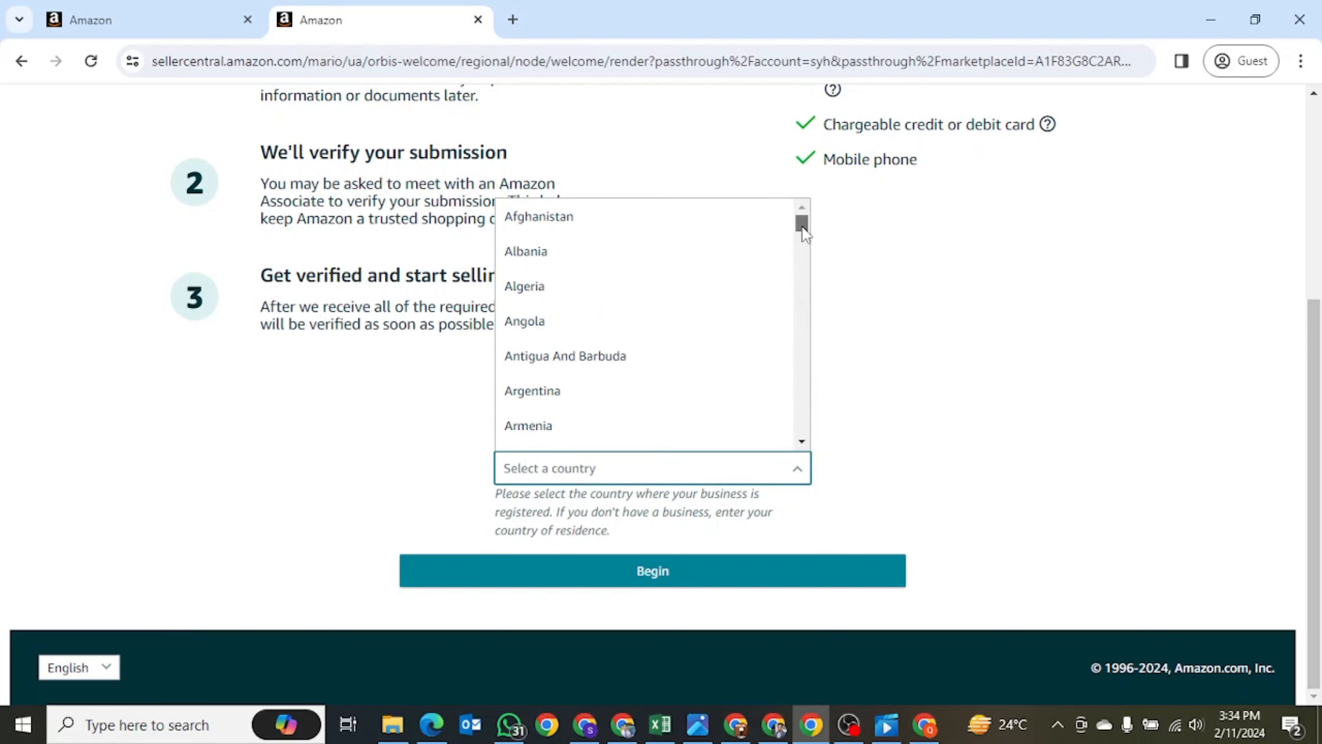
{"action": "left_click_drag", "start_coordinate": [804, 234], "coordinate": [806, 264]}
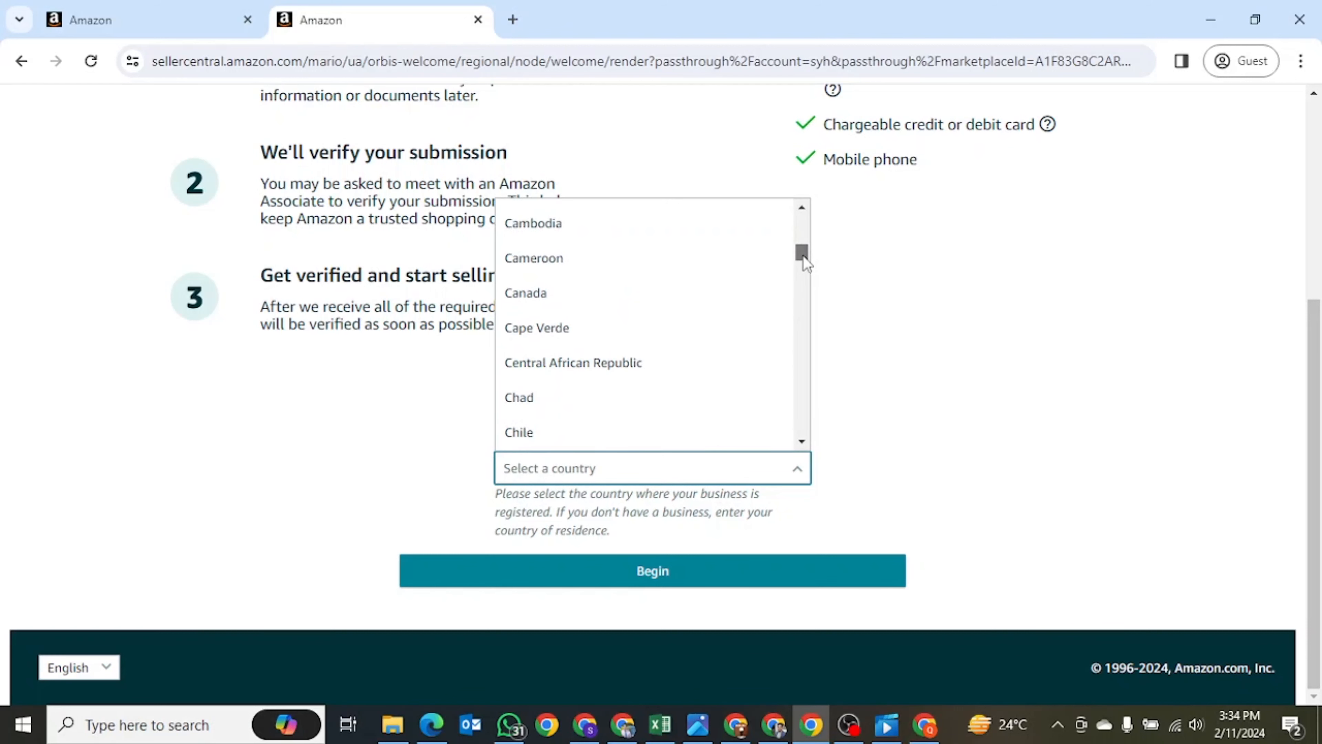
{"action": "left_click_drag", "start_coordinate": [806, 264], "coordinate": [804, 366]}
{"action": "scroll", "coordinate": [724, 358], "scroll_direction": "down", "scroll_amount": 8}
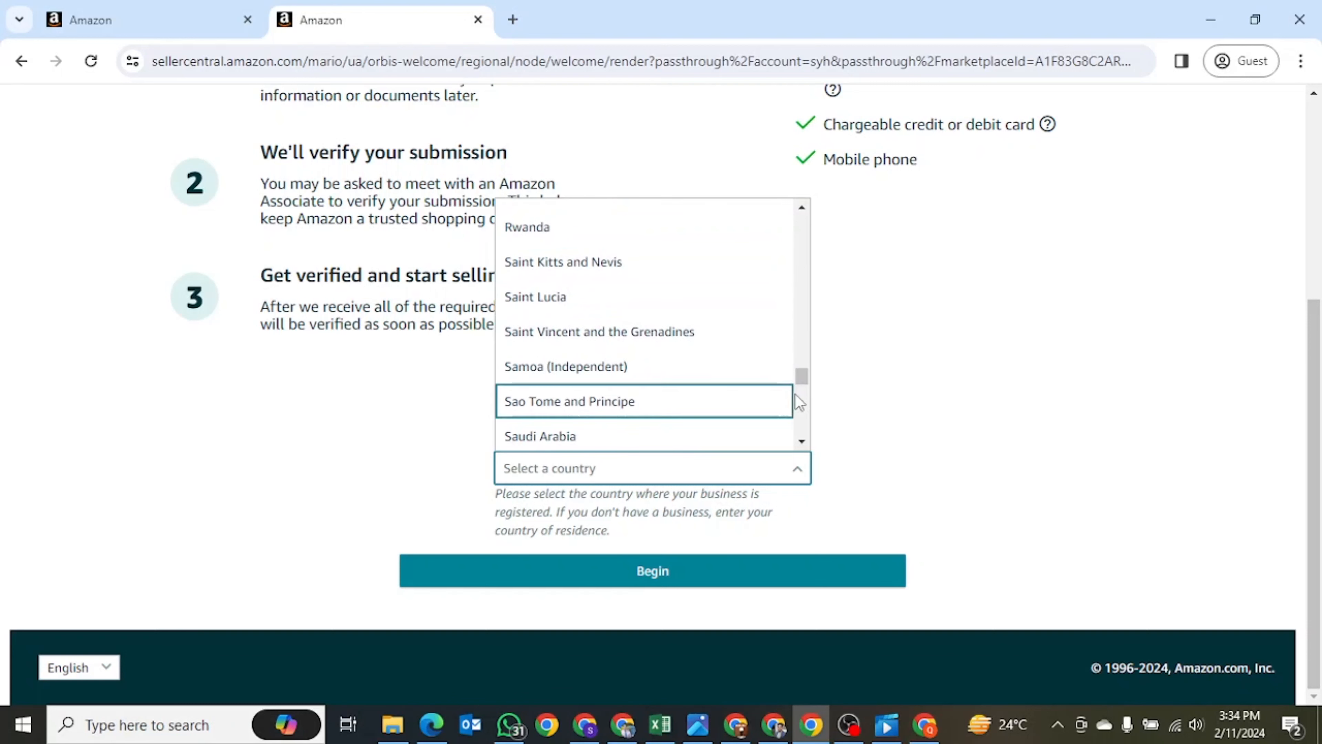
{"action": "left_click_drag", "start_coordinate": [802, 377], "coordinate": [785, 216]}
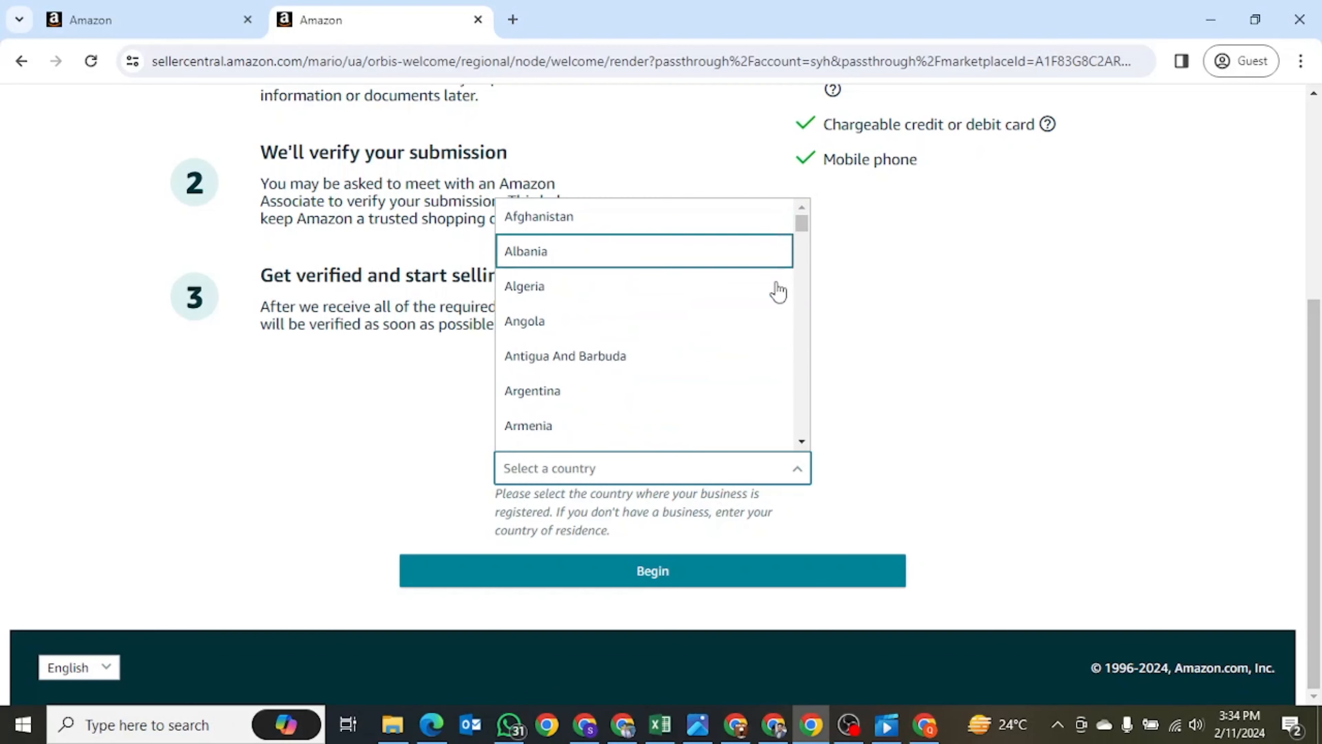
{"action": "scroll", "coordinate": [753, 360], "scroll_direction": "down", "scroll_amount": 3}
{"action": "scroll", "coordinate": [753, 359], "scroll_direction": "down", "scroll_amount": 15}
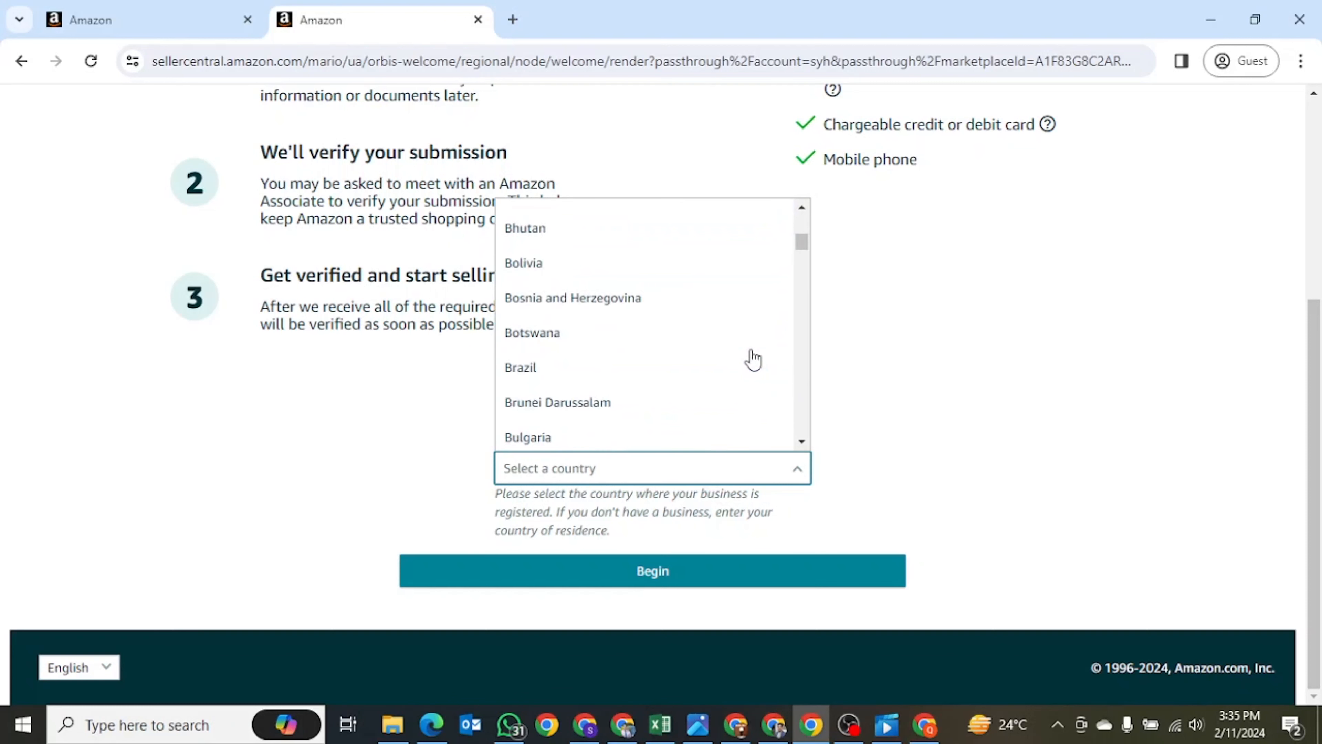
{"action": "scroll", "coordinate": [753, 360], "scroll_direction": "down", "scroll_amount": 15}
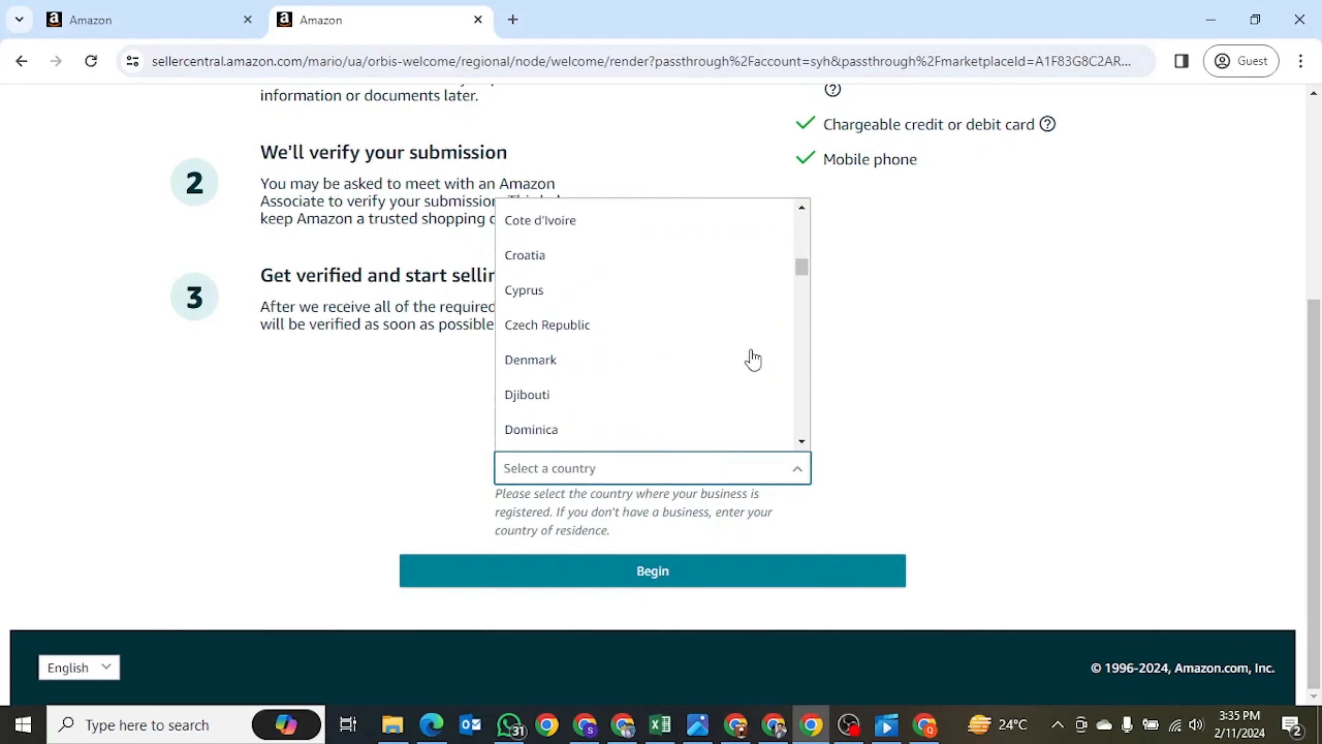
{"action": "scroll", "coordinate": [753, 359], "scroll_direction": "down", "scroll_amount": 15}
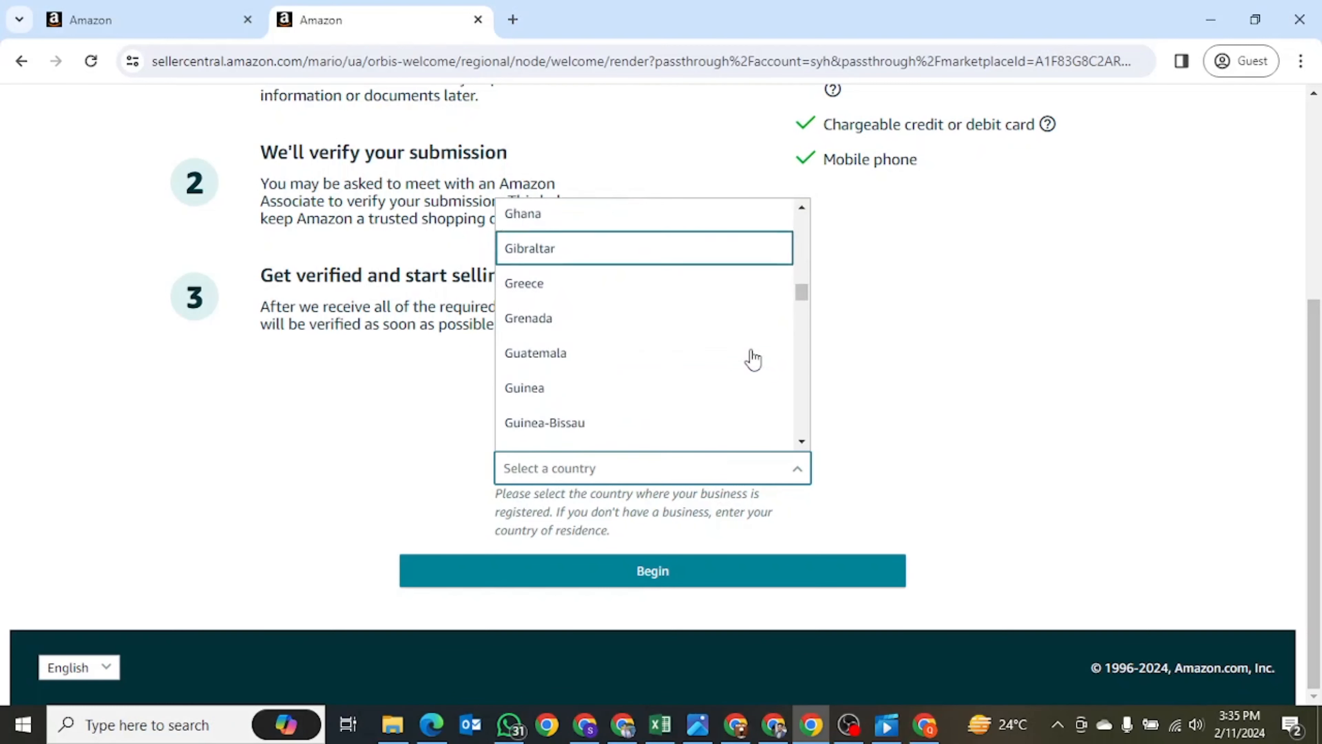
{"action": "scroll", "coordinate": [753, 360], "scroll_direction": "down", "scroll_amount": 10}
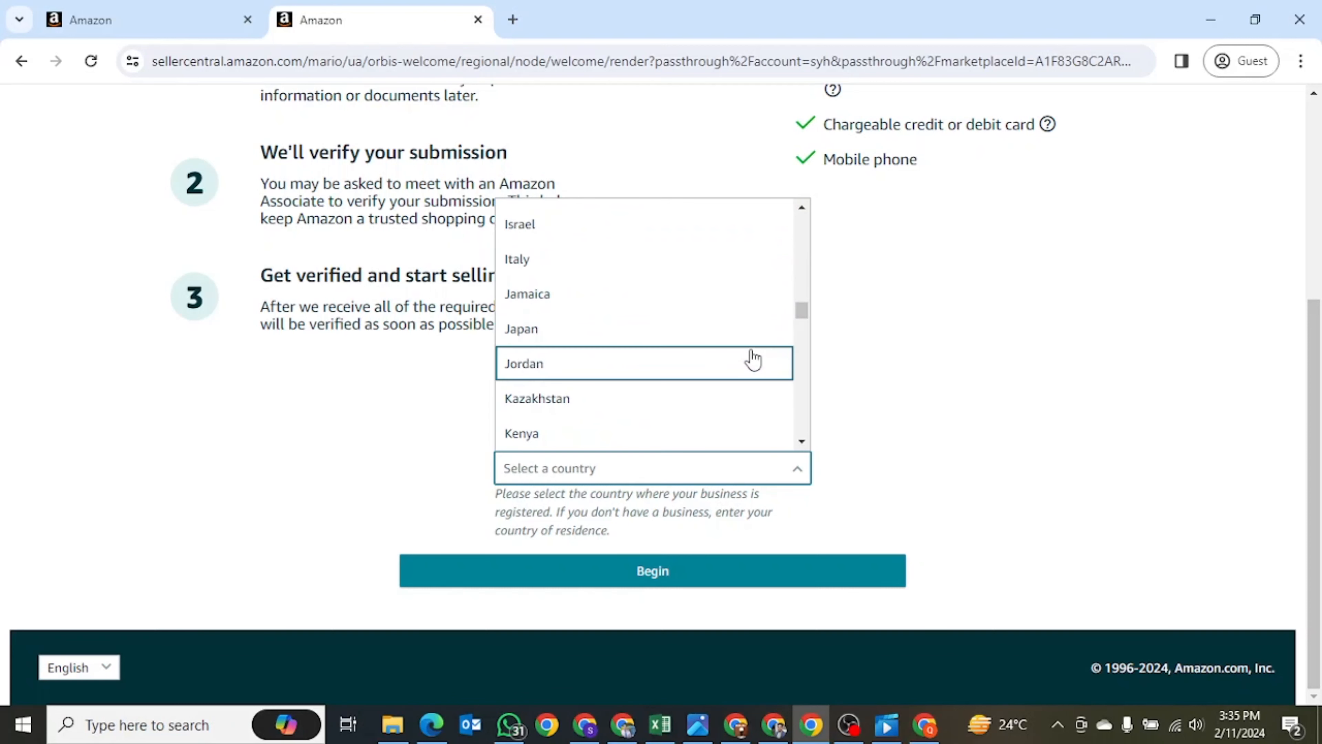
{"action": "scroll", "coordinate": [753, 360], "scroll_direction": "down", "scroll_amount": 3}
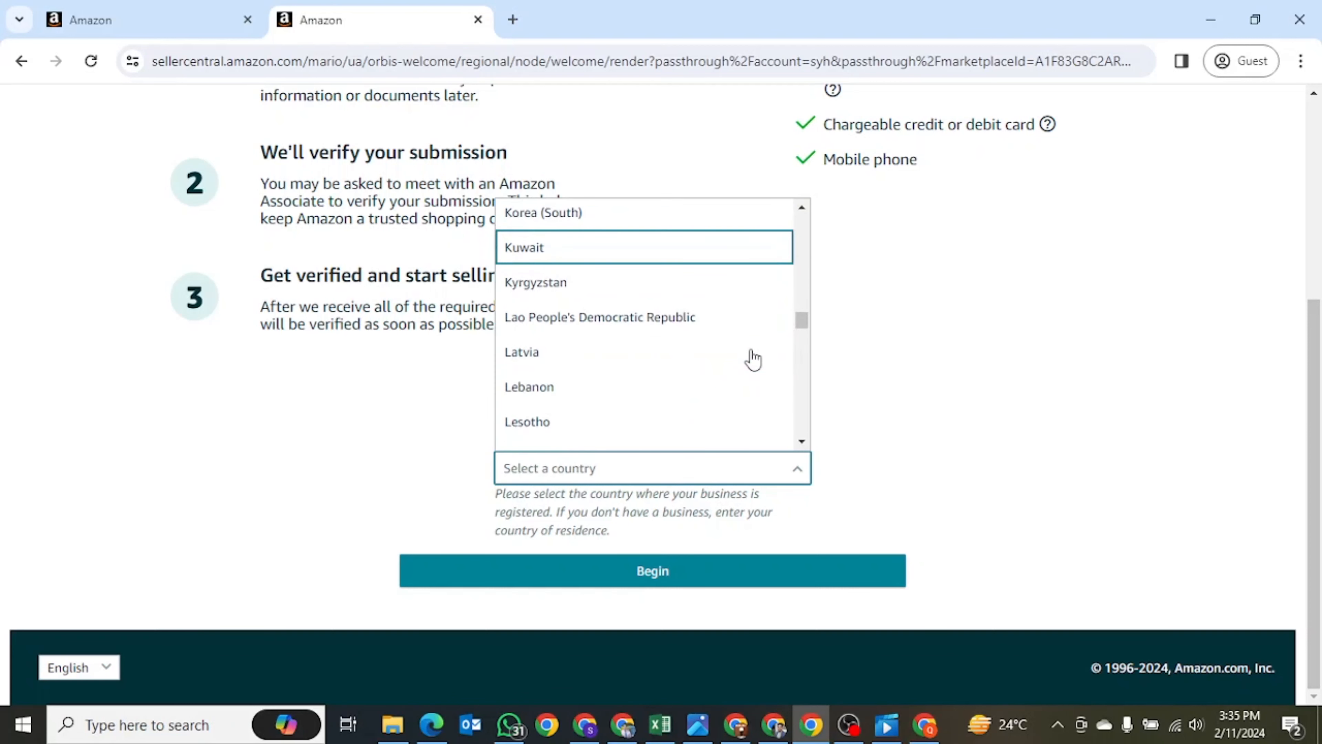
{"action": "scroll", "coordinate": [753, 360], "scroll_direction": "down", "scroll_amount": 10}
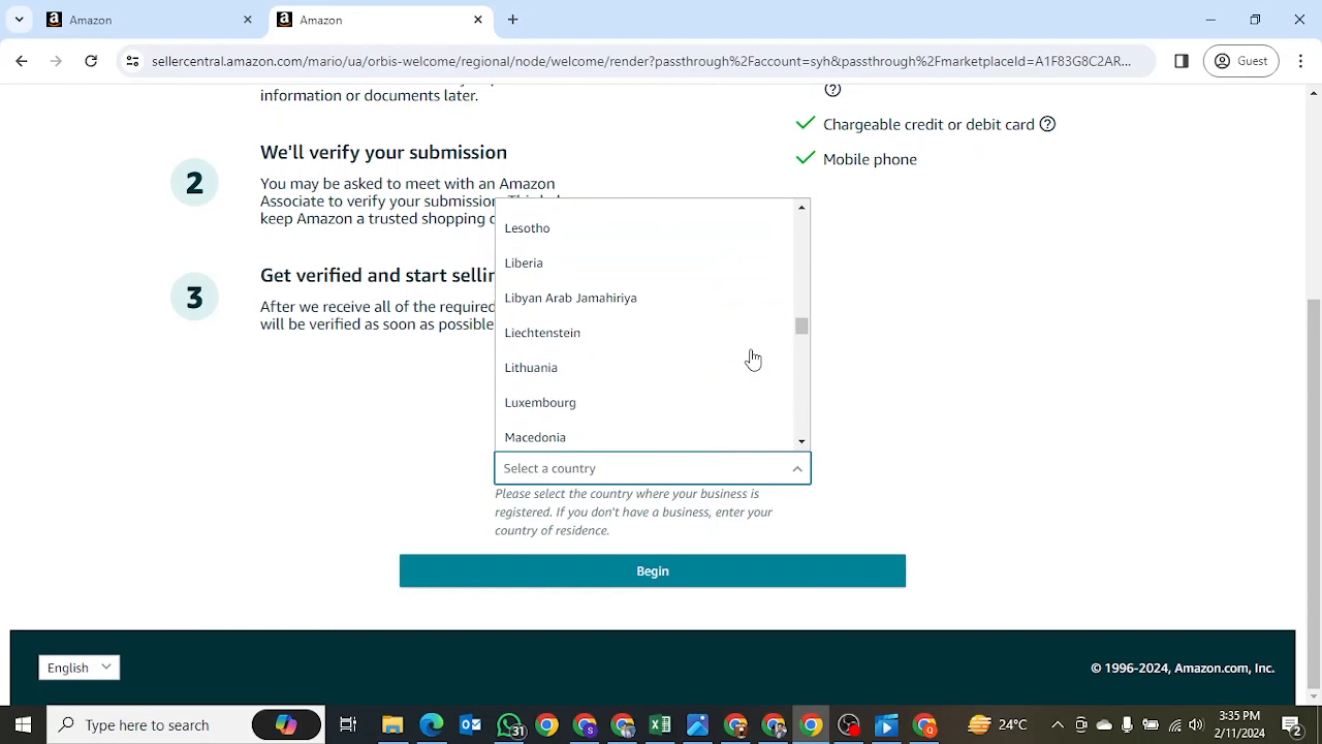
{"action": "scroll", "coordinate": [753, 360], "scroll_direction": "down", "scroll_amount": 18}
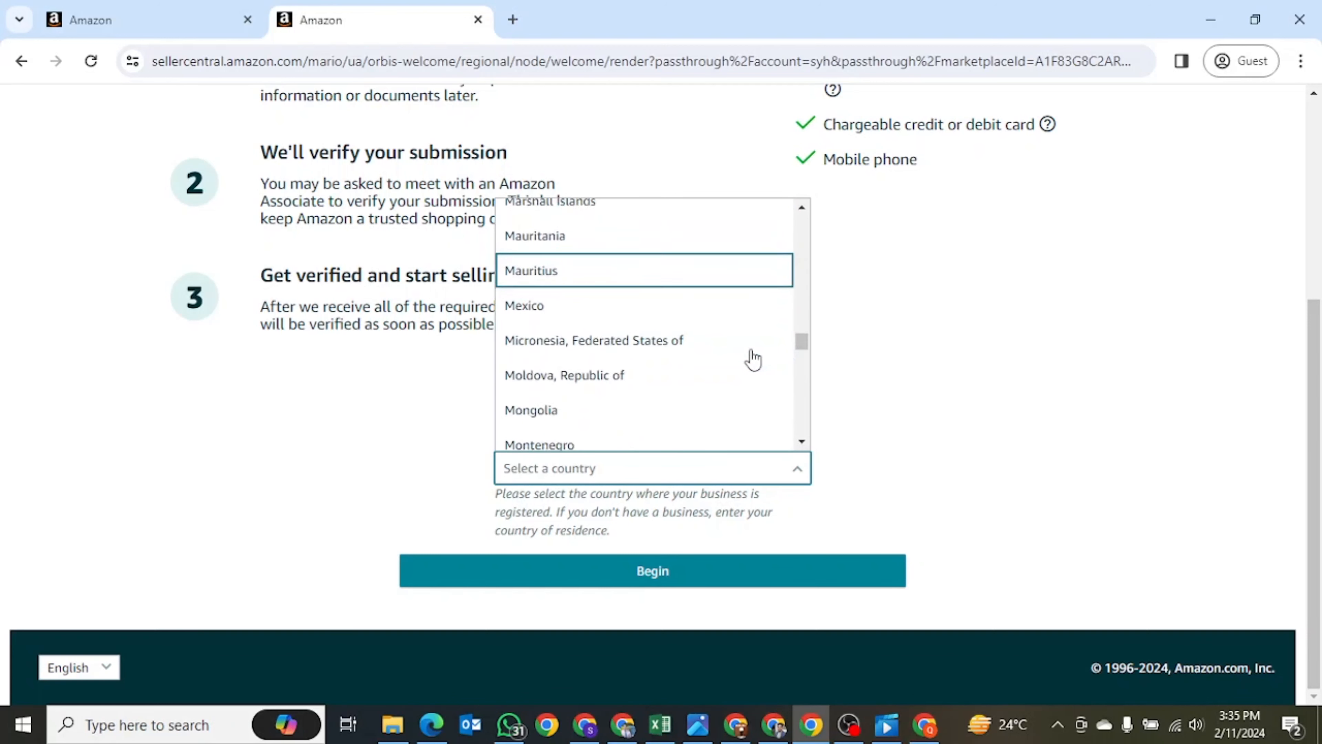
{"action": "scroll", "coordinate": [753, 360], "scroll_direction": "down", "scroll_amount": 11}
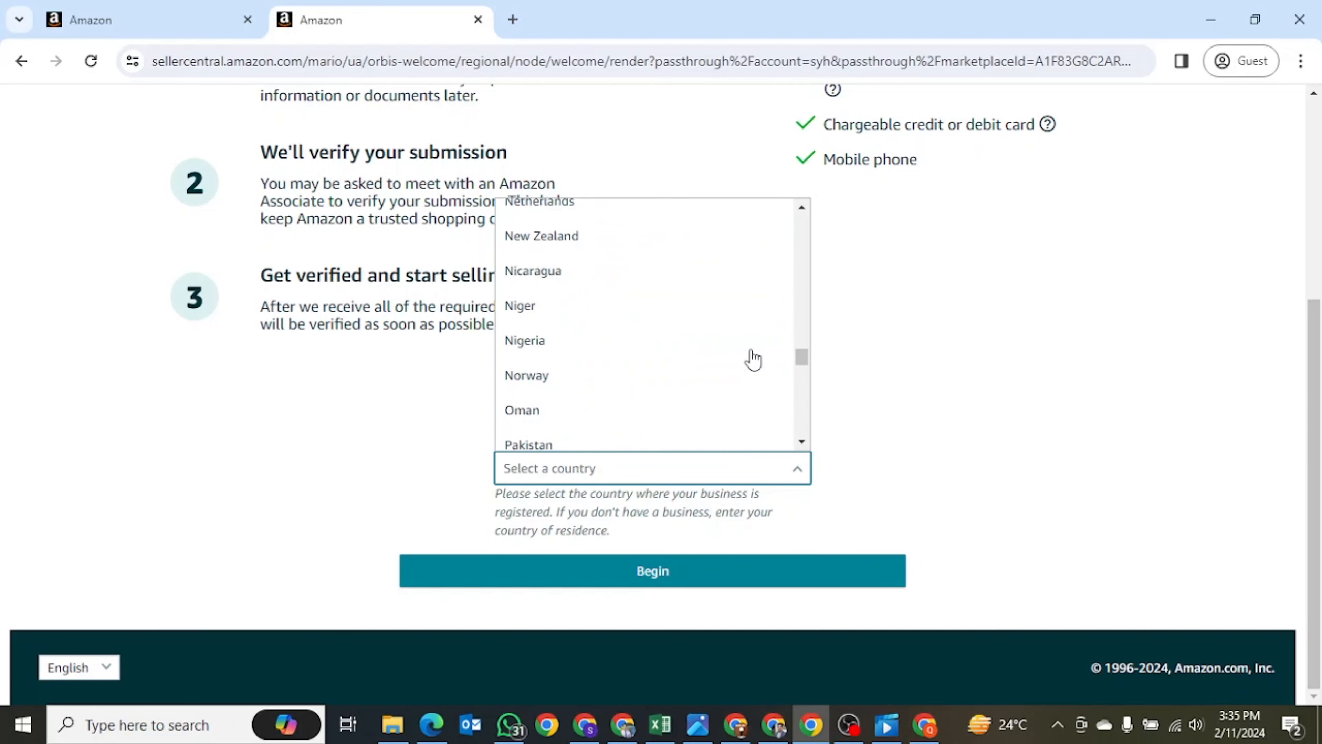
{"action": "scroll", "coordinate": [753, 360], "scroll_direction": "down", "scroll_amount": 11}
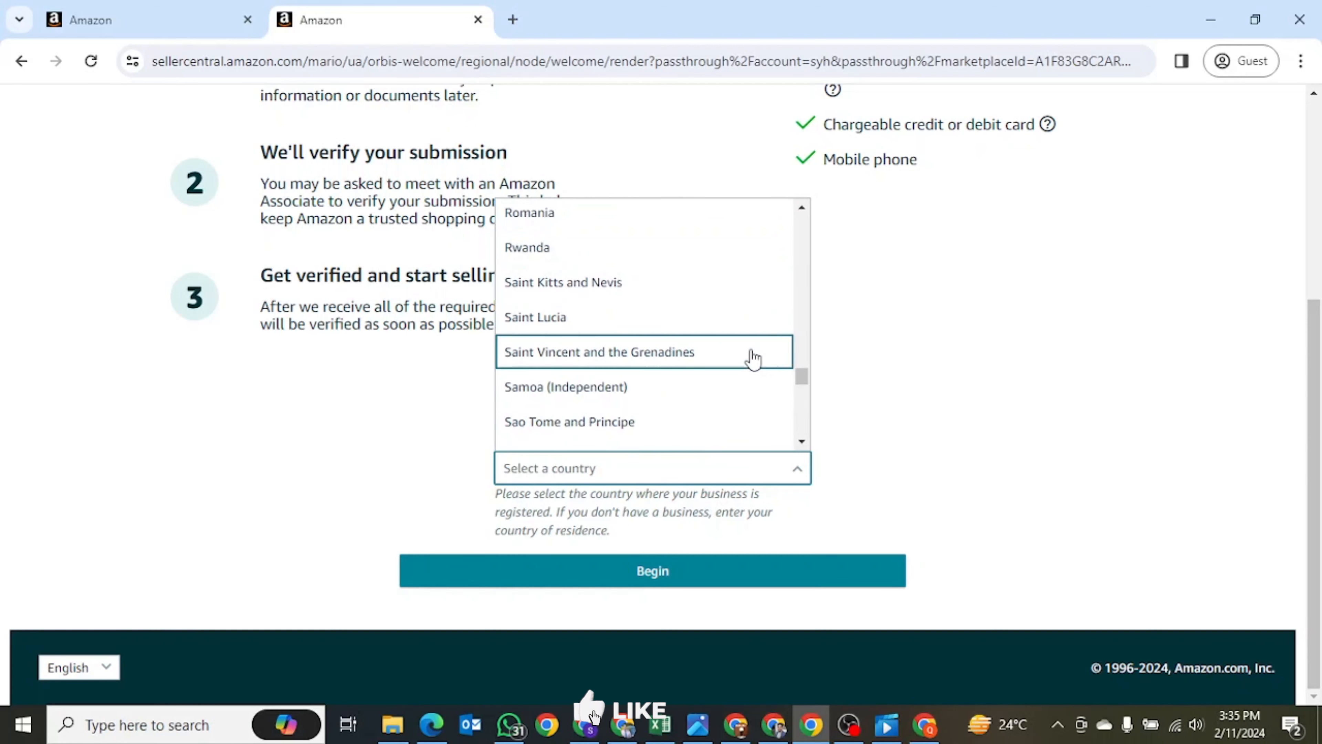
{"action": "scroll", "coordinate": [753, 359], "scroll_direction": "down", "scroll_amount": 3}
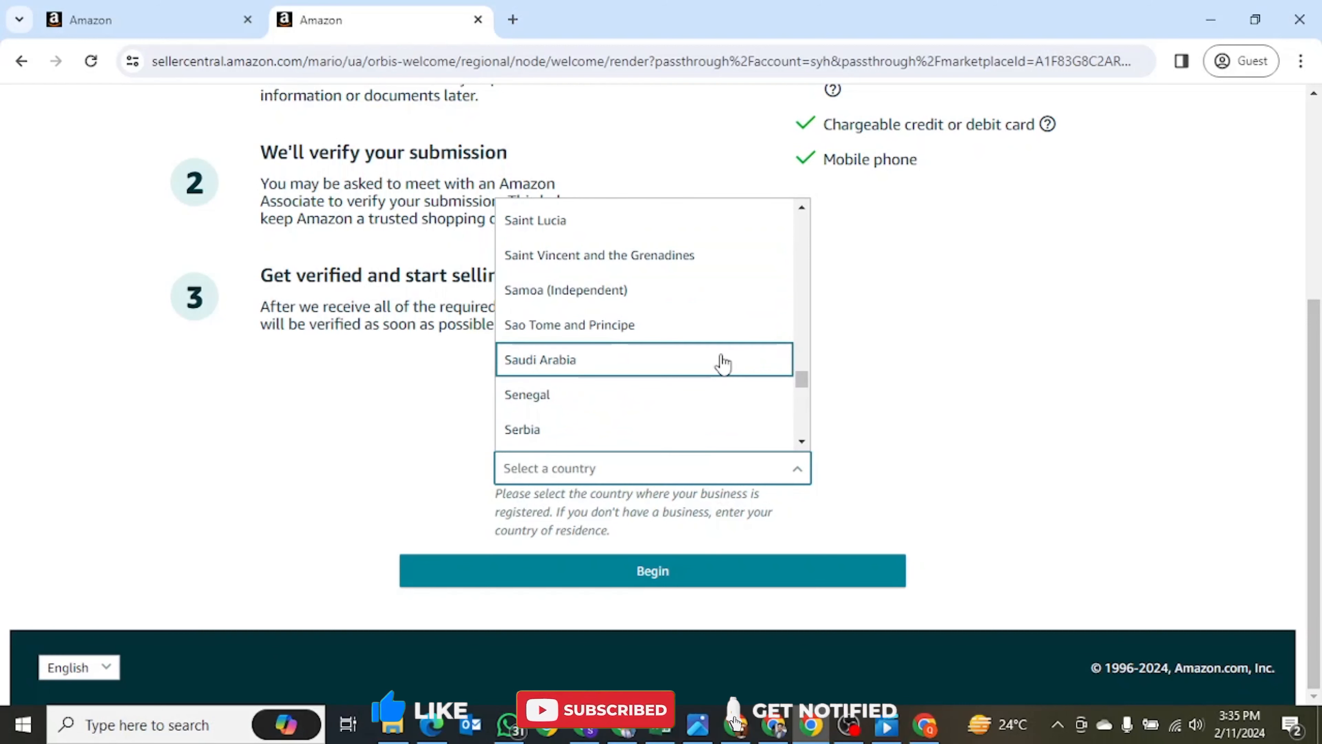
{"action": "left_click", "coordinate": [724, 363]}
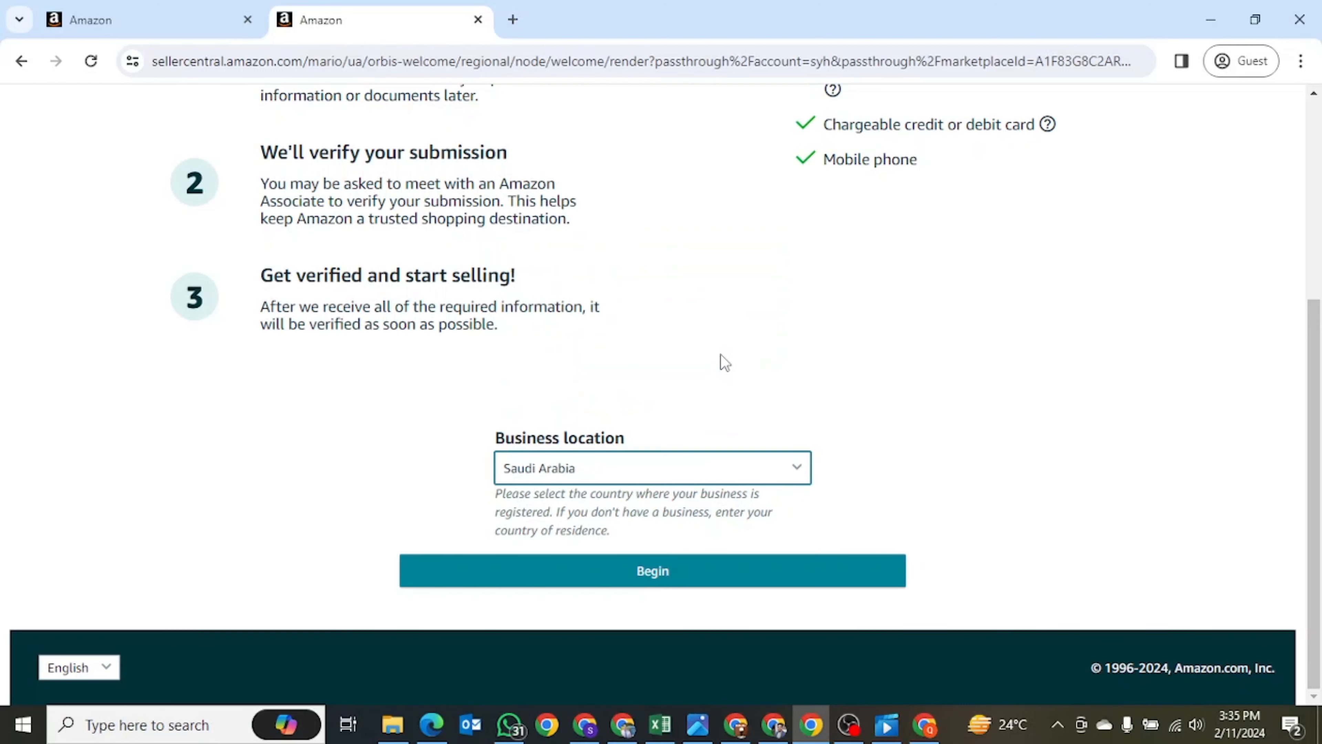
{"action": "left_click", "coordinate": [688, 583]}
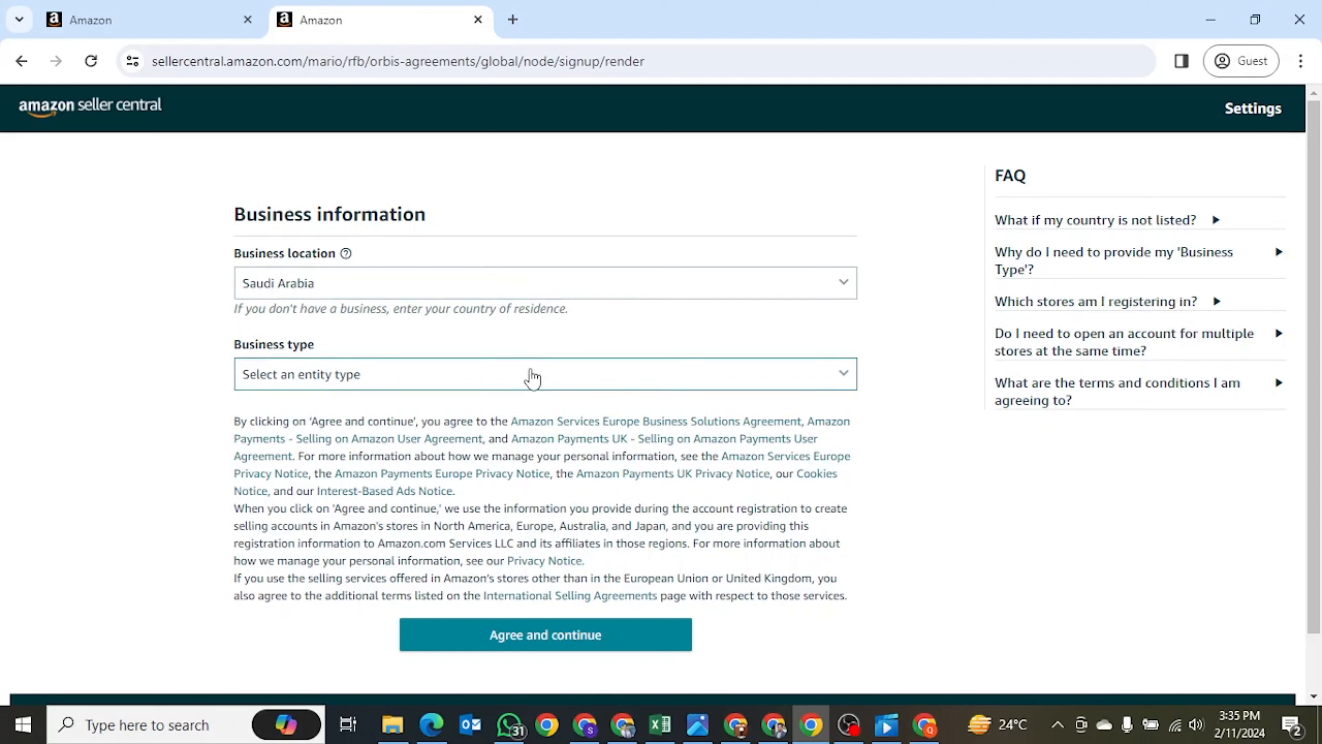
Step: Choose 'None, I am an individual' as business type and enter the seller's first and last name
{"action": "left_click", "coordinate": [533, 378]}
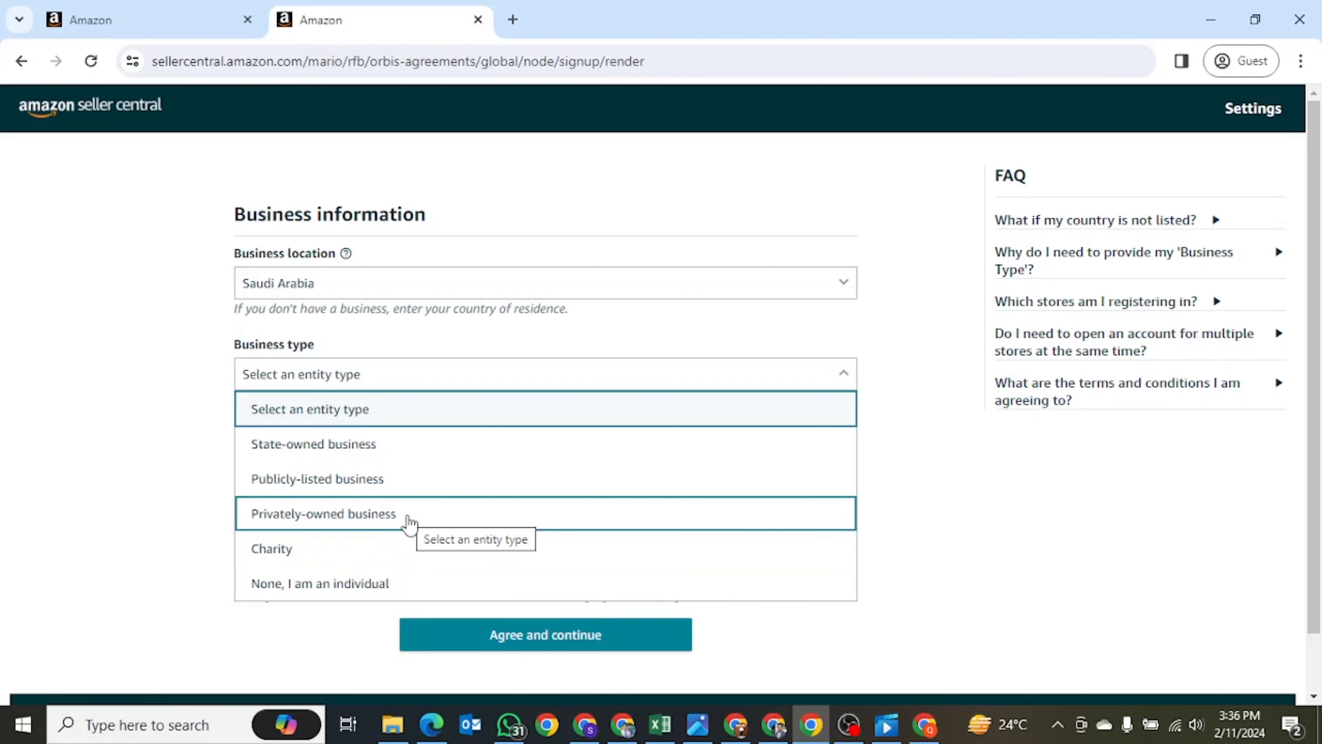
{"action": "left_click", "coordinate": [398, 582]}
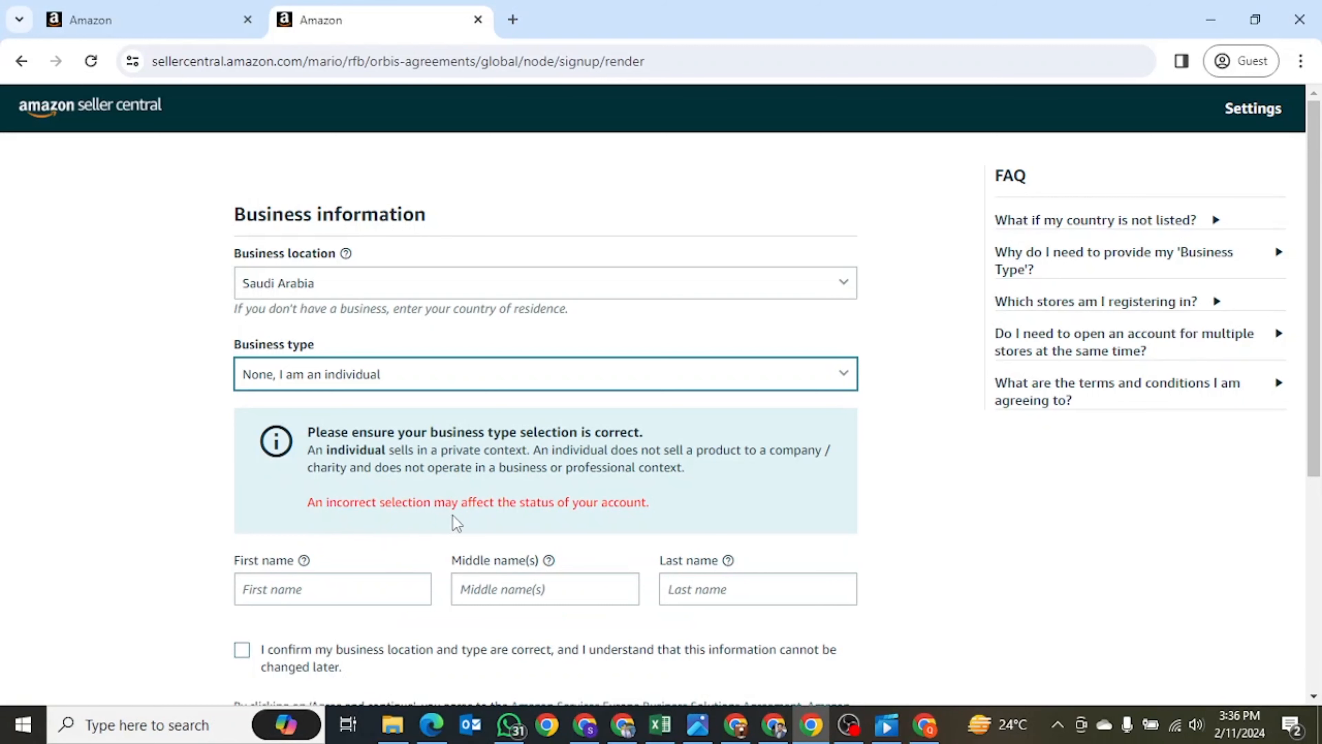
{"action": "scroll", "coordinate": [628, 541], "scroll_direction": "down", "scroll_amount": 2}
{"action": "left_click", "coordinate": [370, 493]}
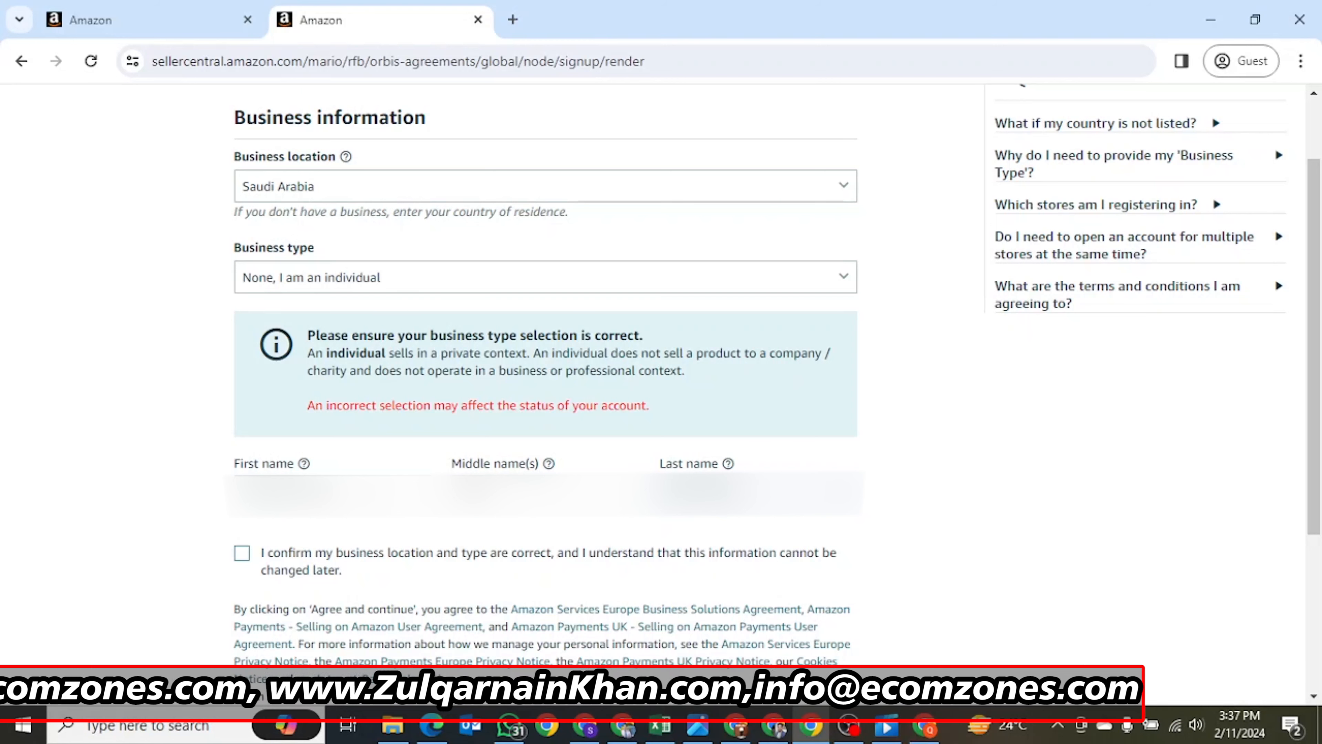
Step: Confirm the business location and type are correct, then agree and continue
{"action": "scroll", "coordinate": [1275, 277], "scroll_direction": "down", "scroll_amount": 2}
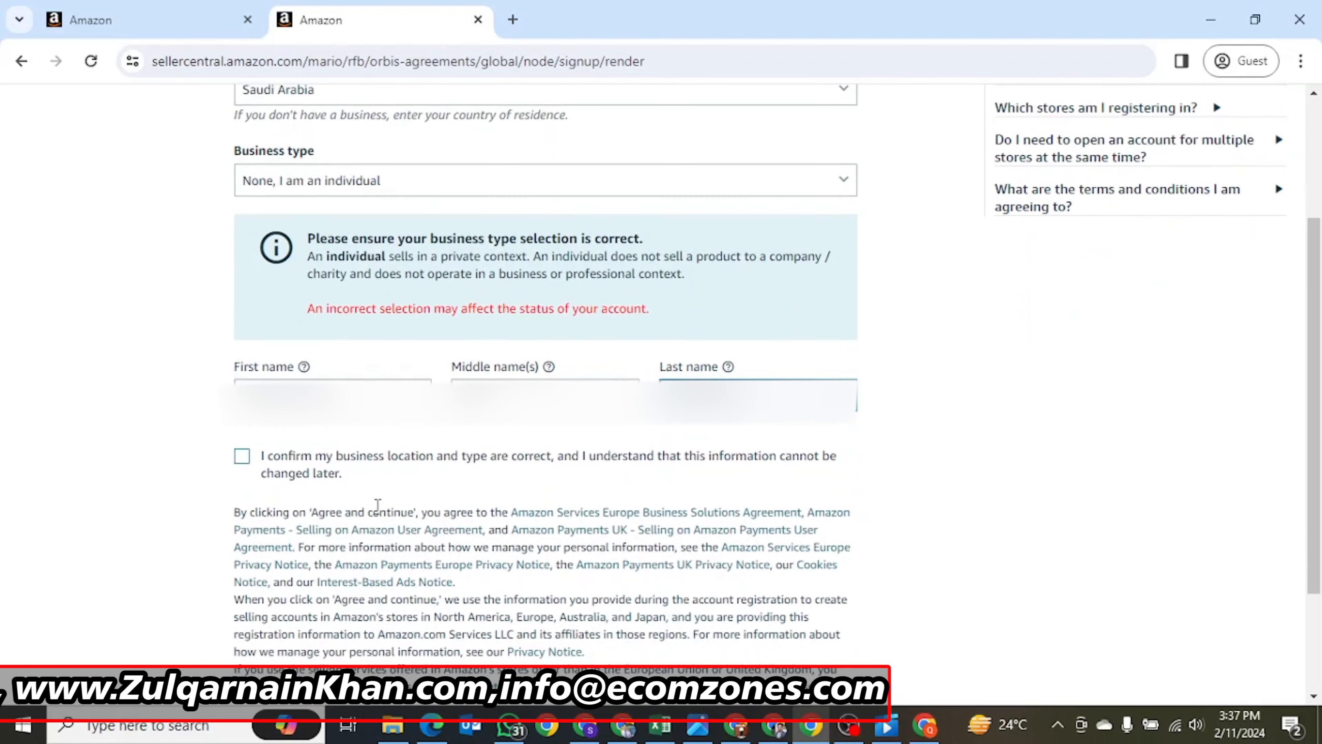
{"action": "left_click", "coordinate": [243, 457]}
{"action": "scroll", "coordinate": [432, 477], "scroll_direction": "down", "scroll_amount": 3}
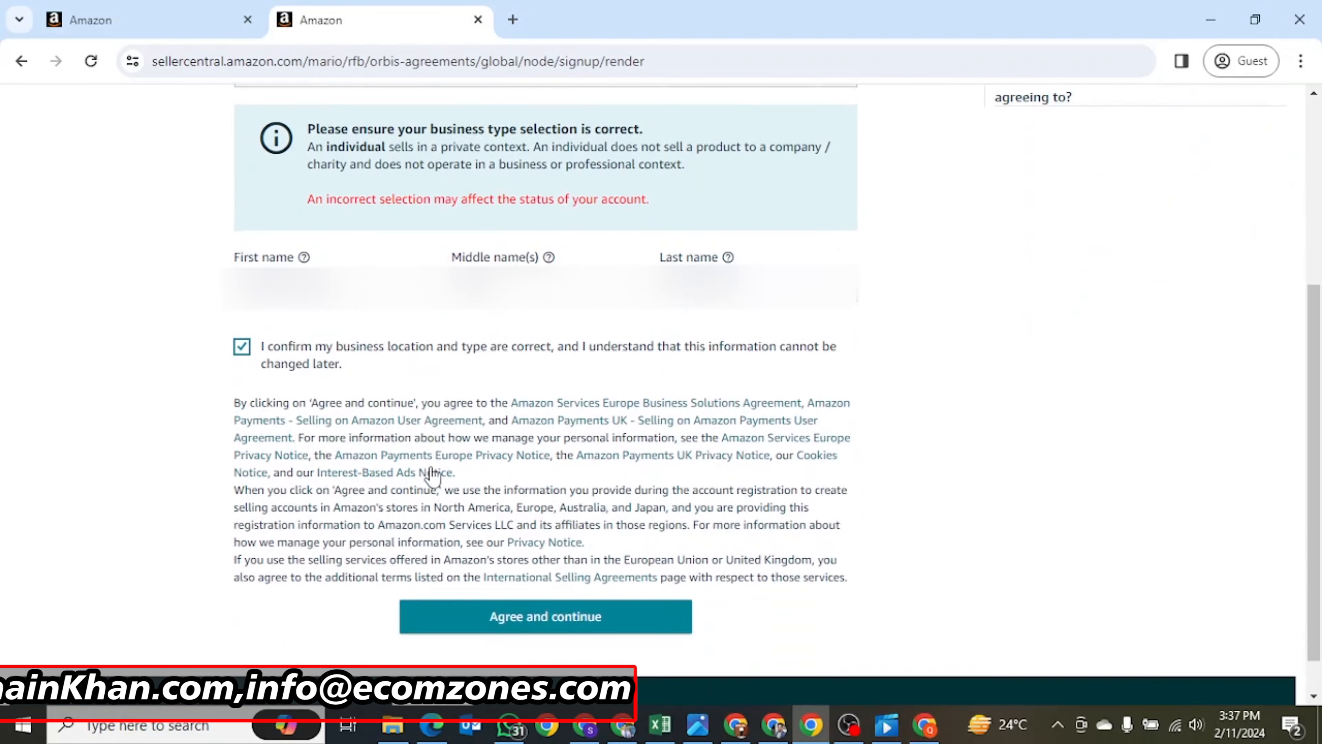
{"action": "left_click", "coordinate": [536, 564]}
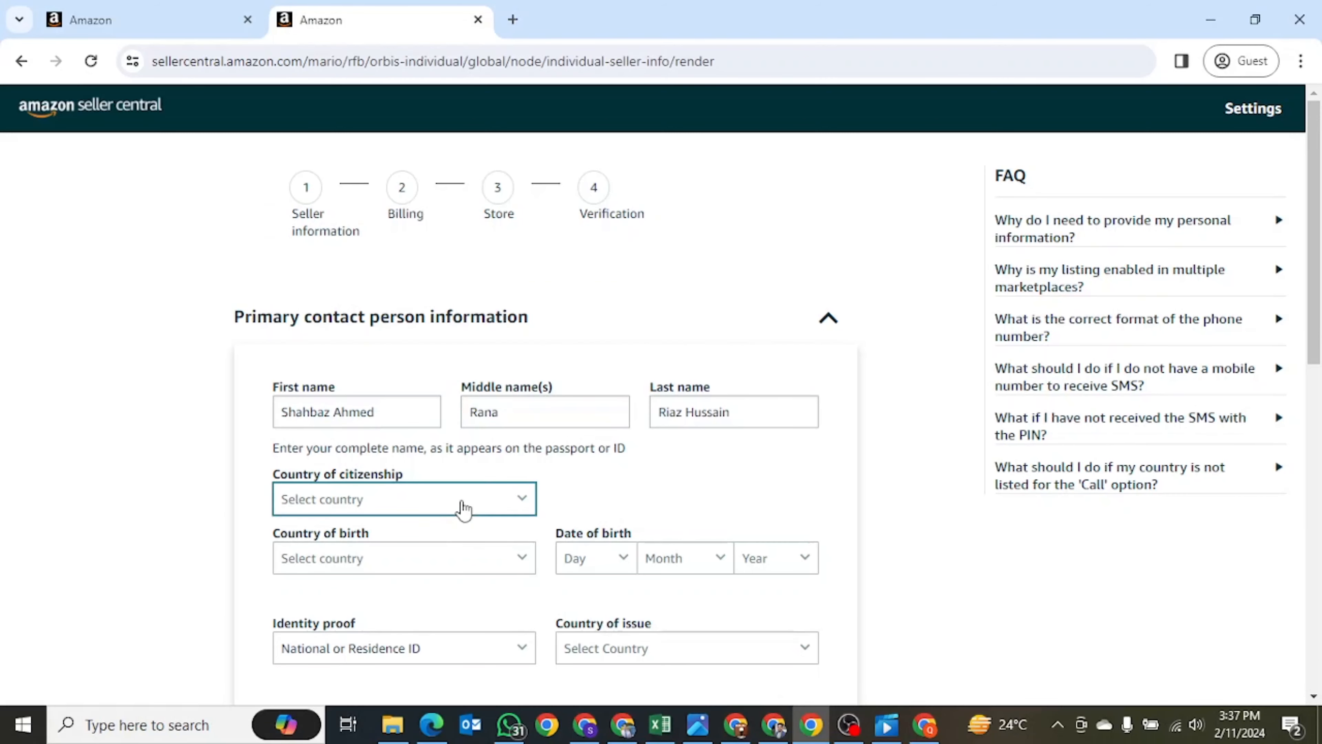
Step: Set the country of citizenship to Pakistan
{"action": "left_click", "coordinate": [458, 503]}
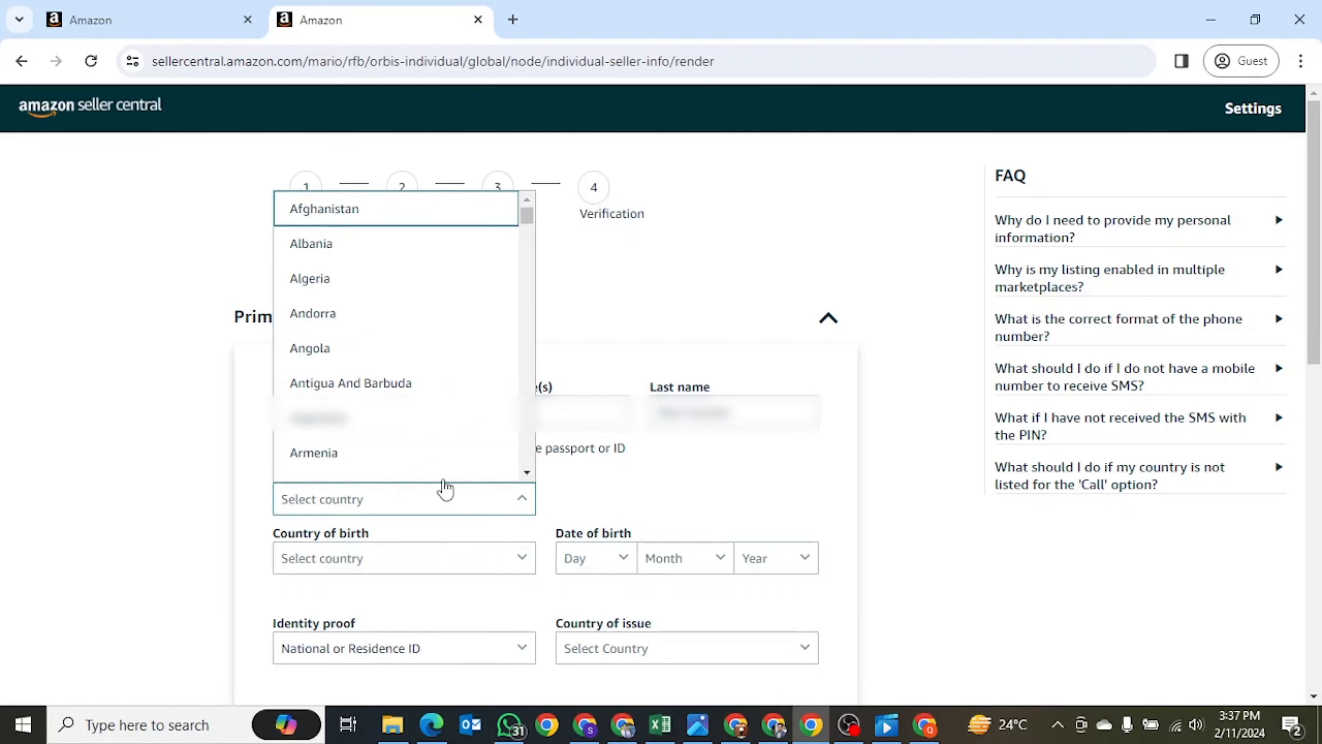
{"action": "scroll", "coordinate": [423, 409], "scroll_direction": "down", "scroll_amount": 10}
{"action": "scroll", "coordinate": [423, 409], "scroll_direction": "down", "scroll_amount": 10}
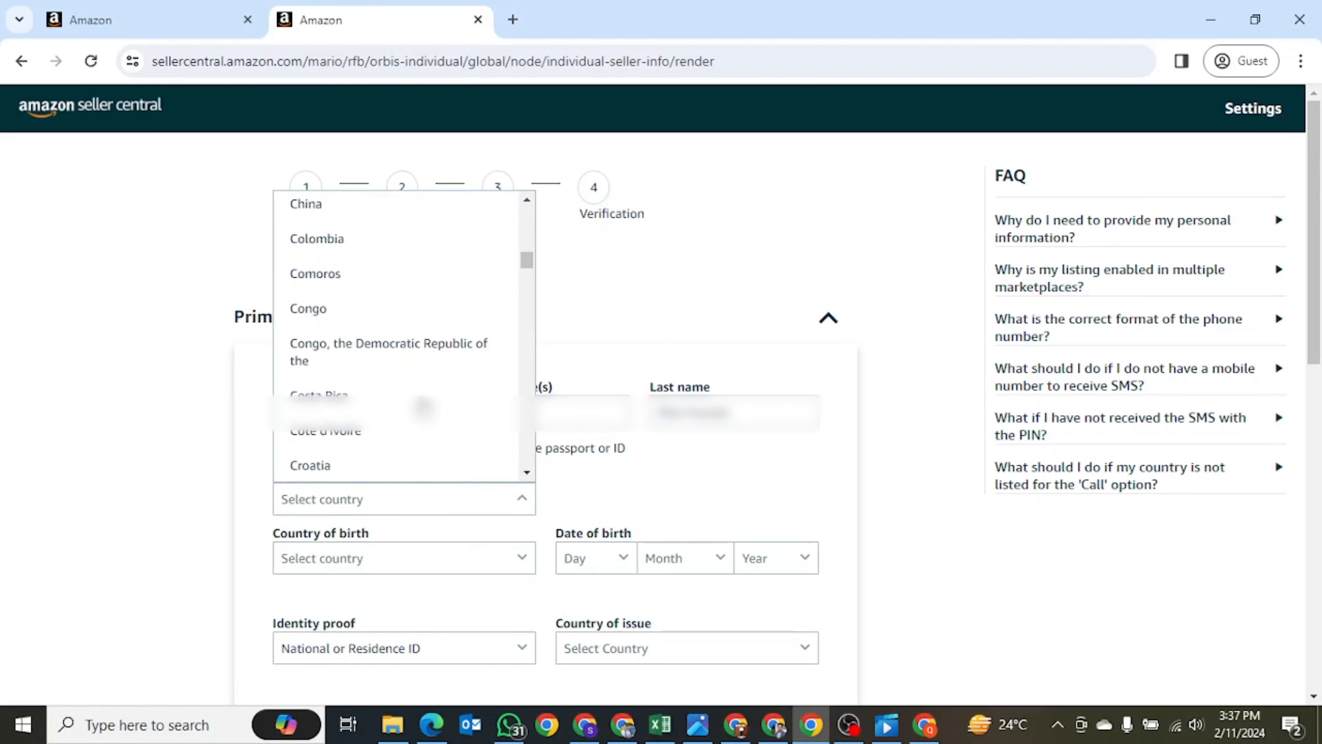
{"action": "scroll", "coordinate": [423, 406], "scroll_direction": "down", "scroll_amount": 5}
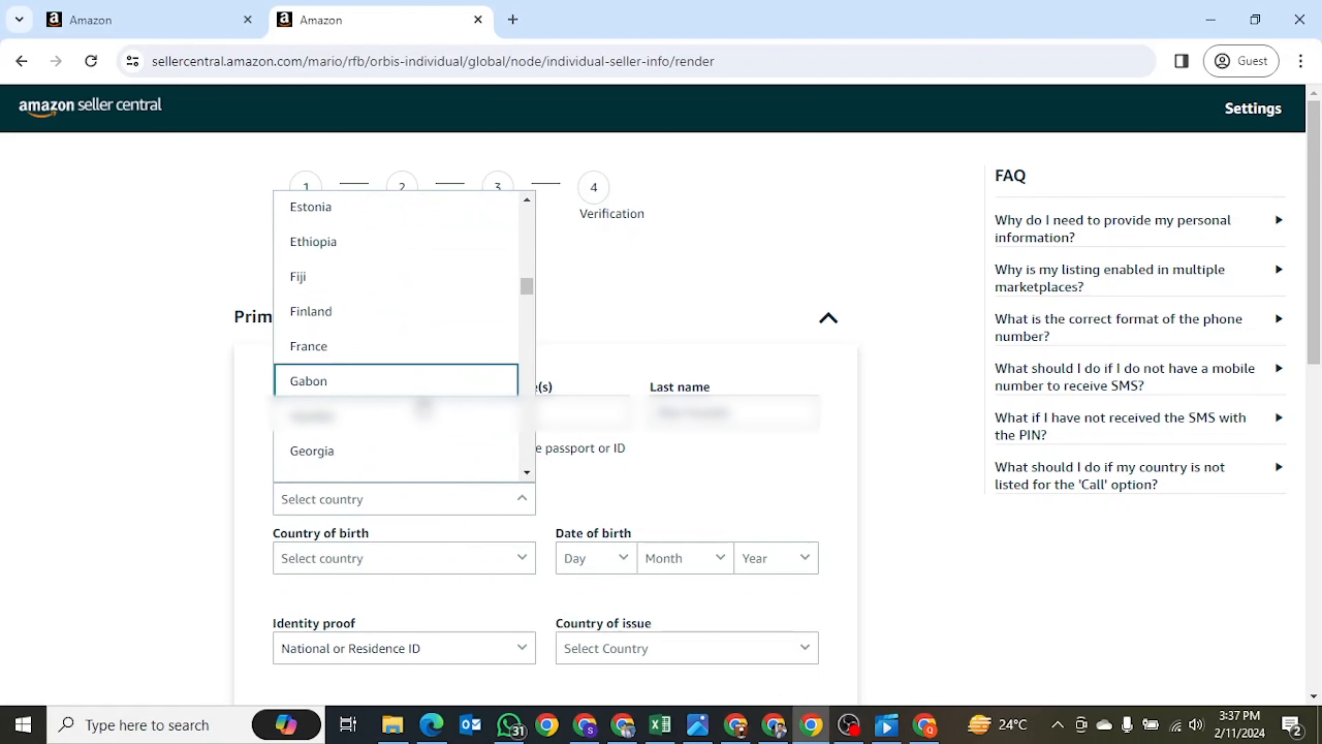
{"action": "scroll", "coordinate": [423, 406], "scroll_direction": "down", "scroll_amount": 5}
{"action": "scroll", "coordinate": [423, 406], "scroll_direction": "down", "scroll_amount": 15}
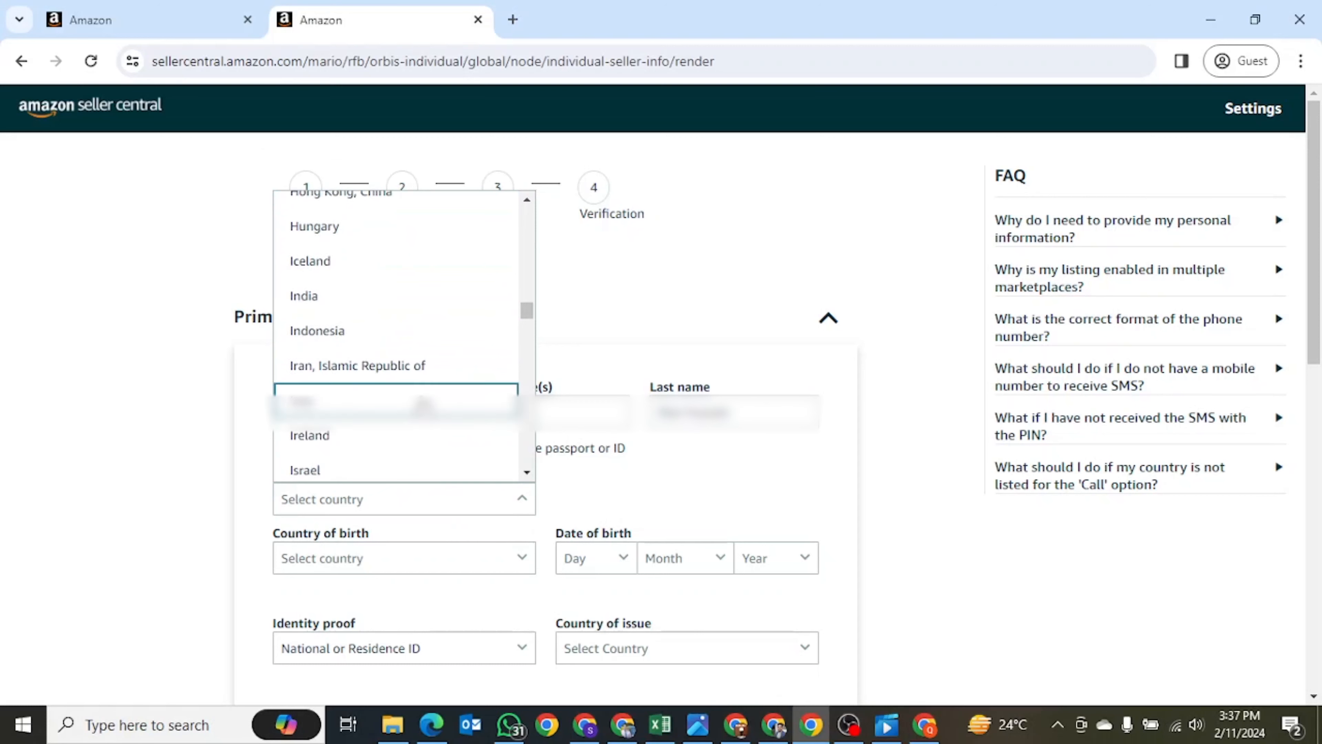
{"action": "scroll", "coordinate": [423, 406], "scroll_direction": "down", "scroll_amount": 15}
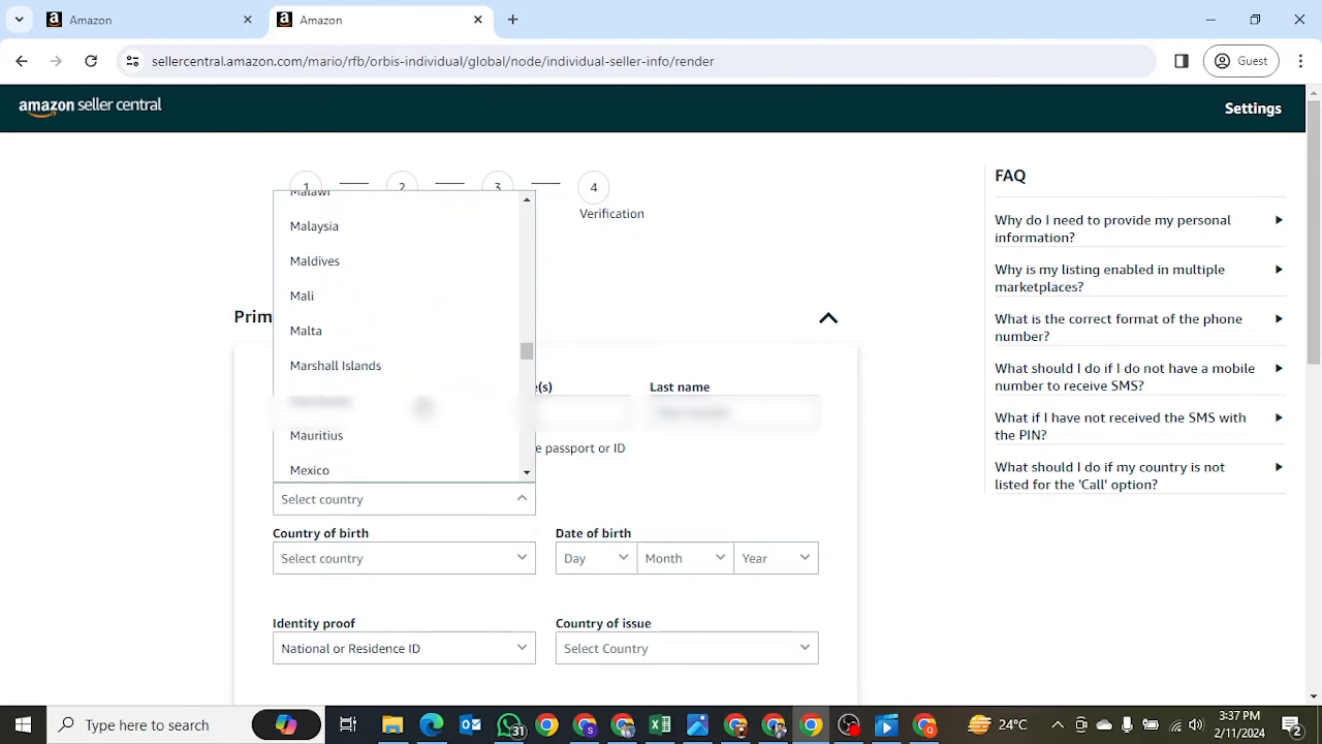
{"action": "scroll", "coordinate": [424, 406], "scroll_direction": "down", "scroll_amount": 10}
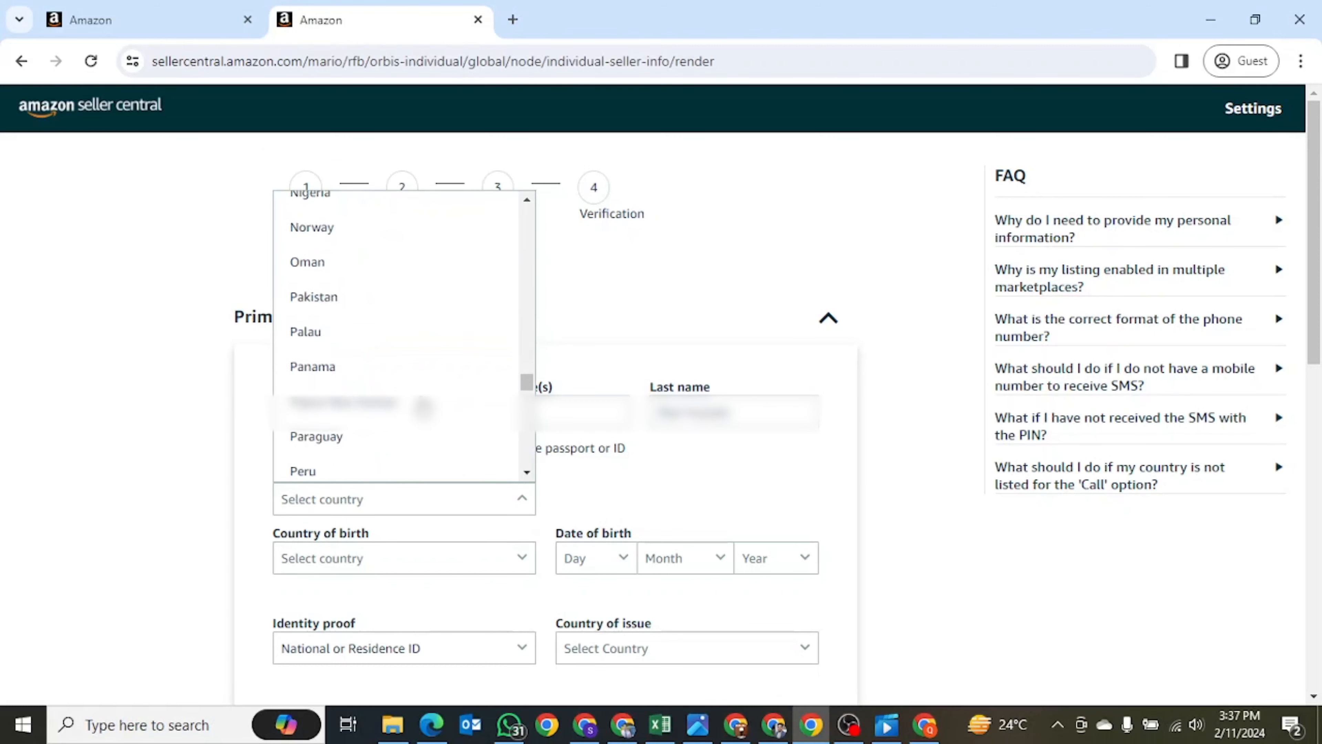
{"action": "left_click", "coordinate": [362, 301]}
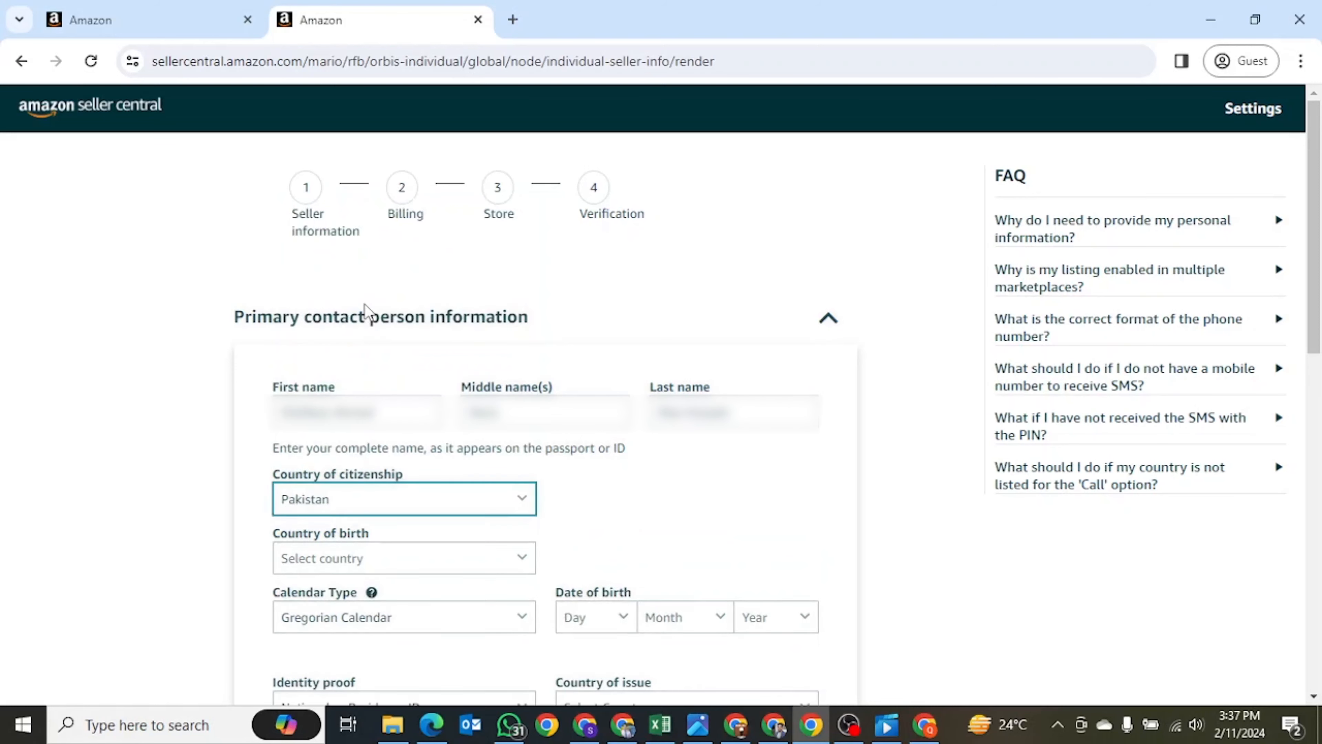
Step: Set the country of birth to Pakistan
{"action": "scroll", "coordinate": [634, 482], "scroll_direction": "down", "scroll_amount": 2}
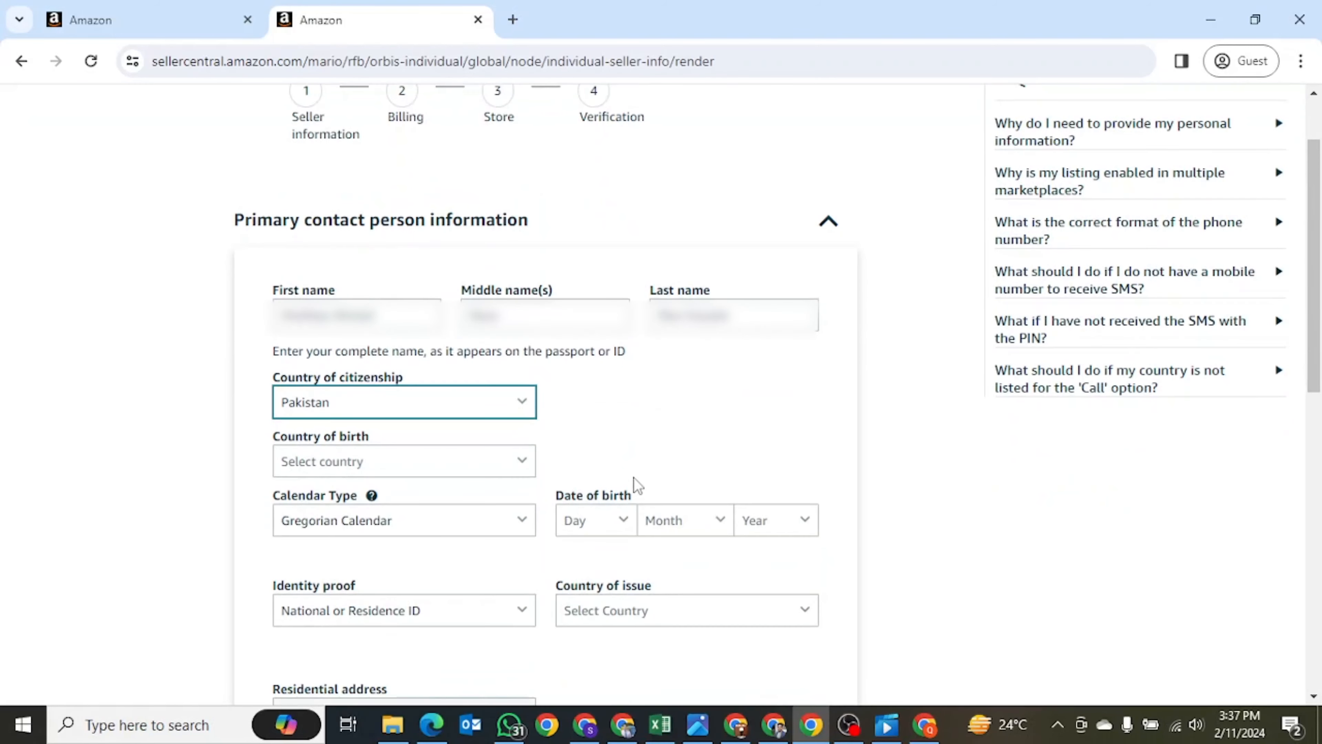
{"action": "left_click", "coordinate": [516, 477]}
{"action": "scroll", "coordinate": [385, 325], "scroll_direction": "down", "scroll_amount": 15}
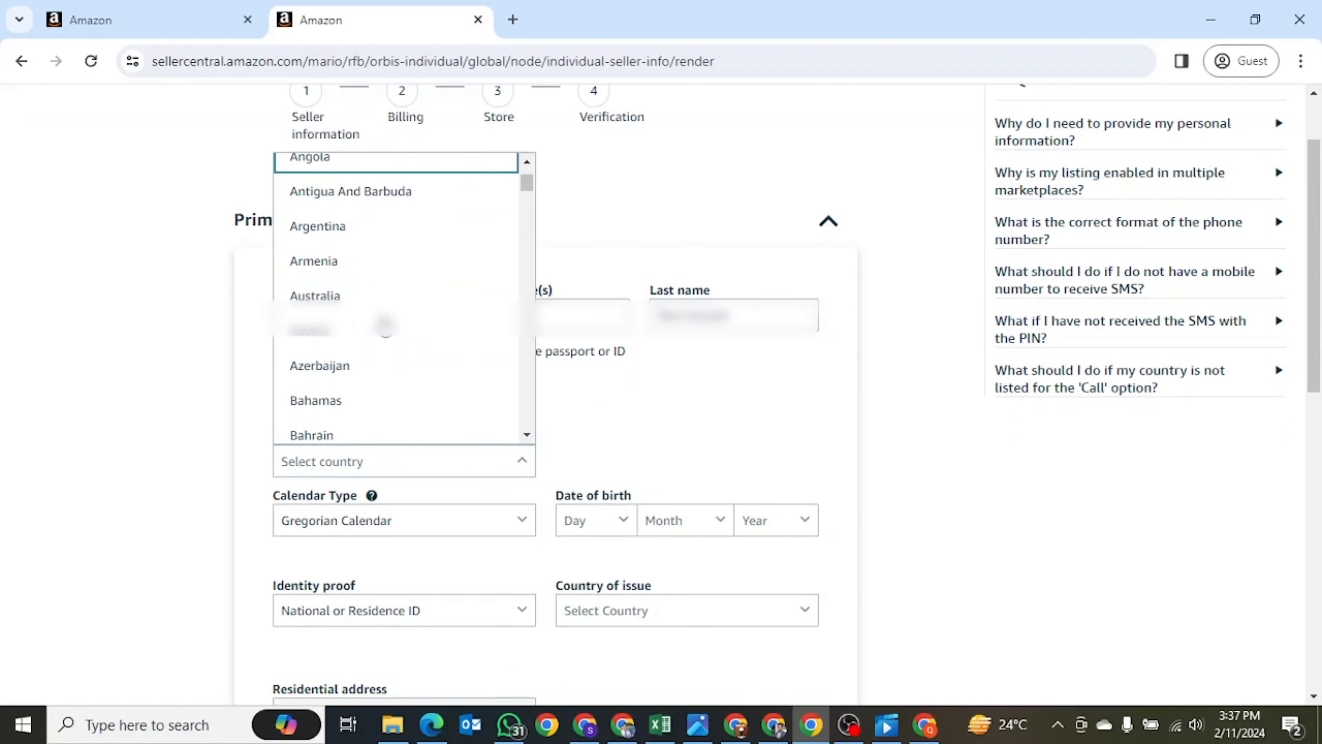
{"action": "scroll", "coordinate": [386, 325], "scroll_direction": "down", "scroll_amount": 15}
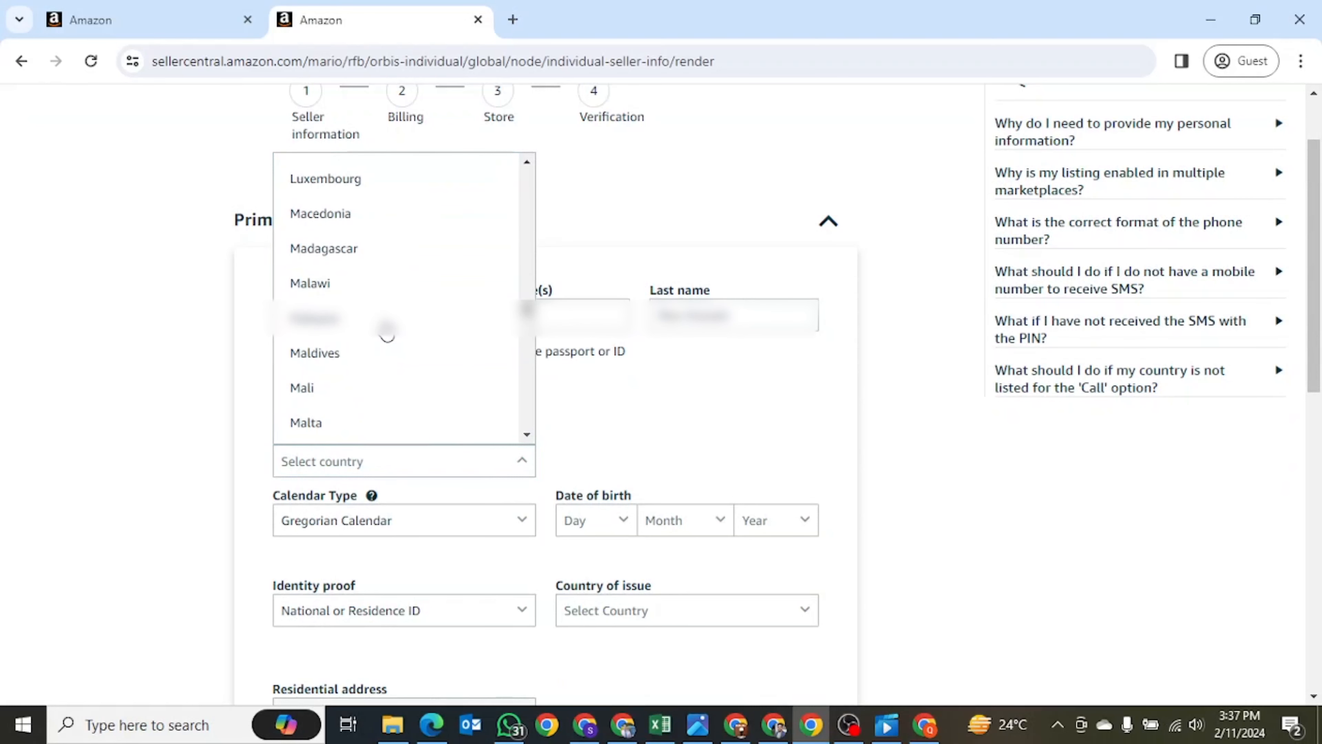
{"action": "scroll", "coordinate": [386, 336], "scroll_direction": "down", "scroll_amount": 7}
{"action": "scroll", "coordinate": [385, 336], "scroll_direction": "up", "scroll_amount": 4}
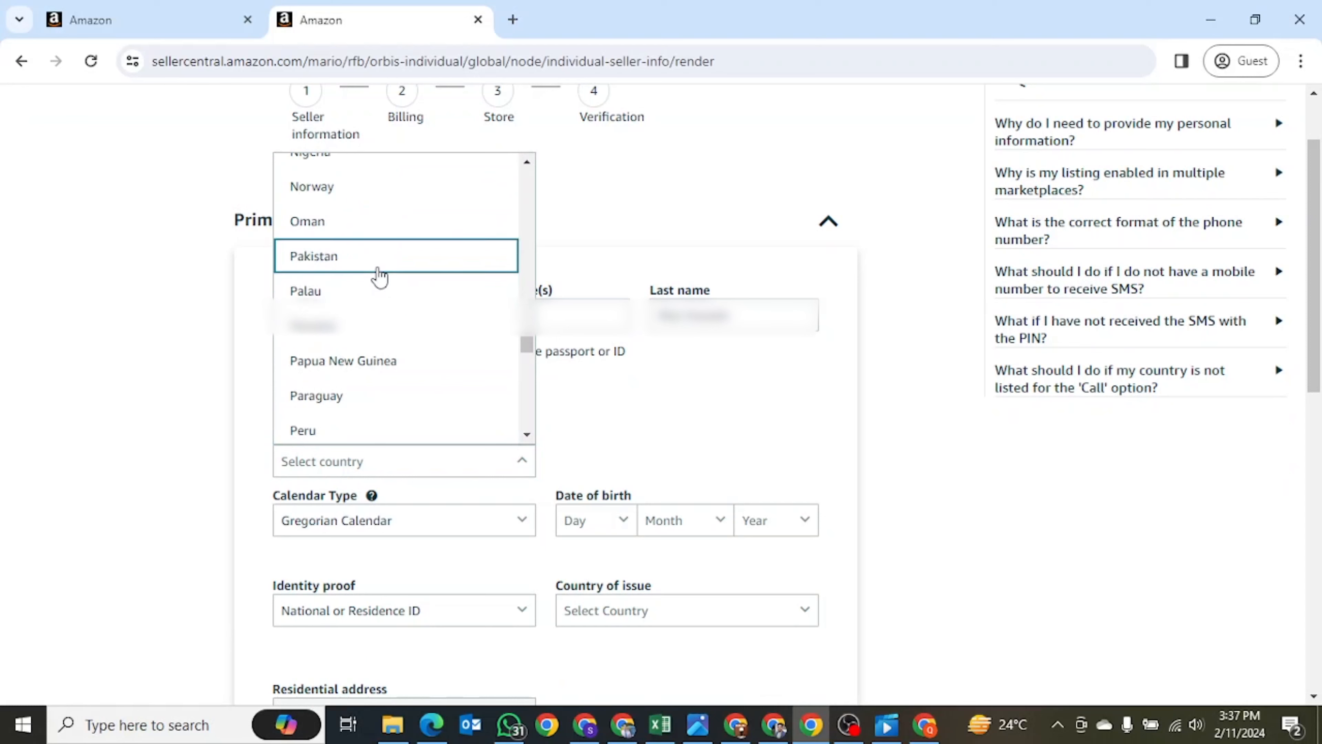
{"action": "left_click", "coordinate": [378, 260]}
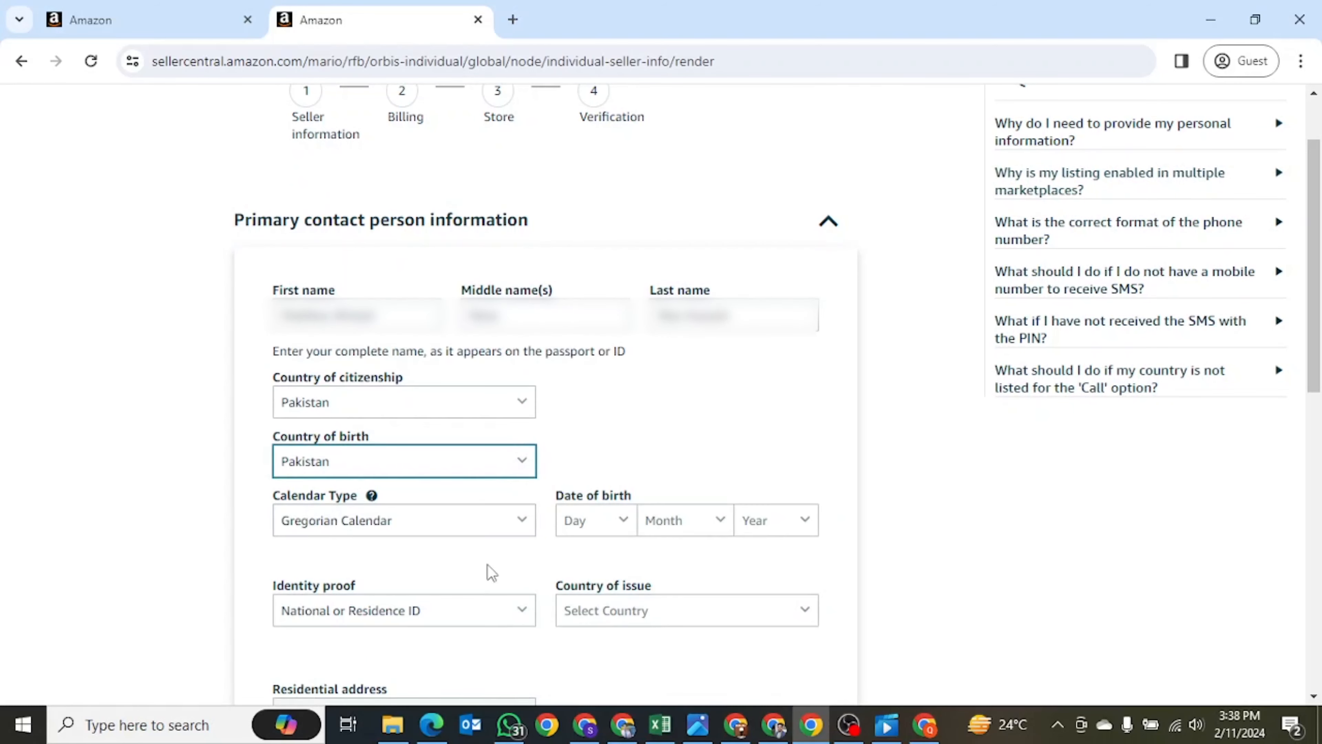
Step: Keep Gregorian Calendar as the calendar type
{"action": "left_click", "coordinate": [514, 536]}
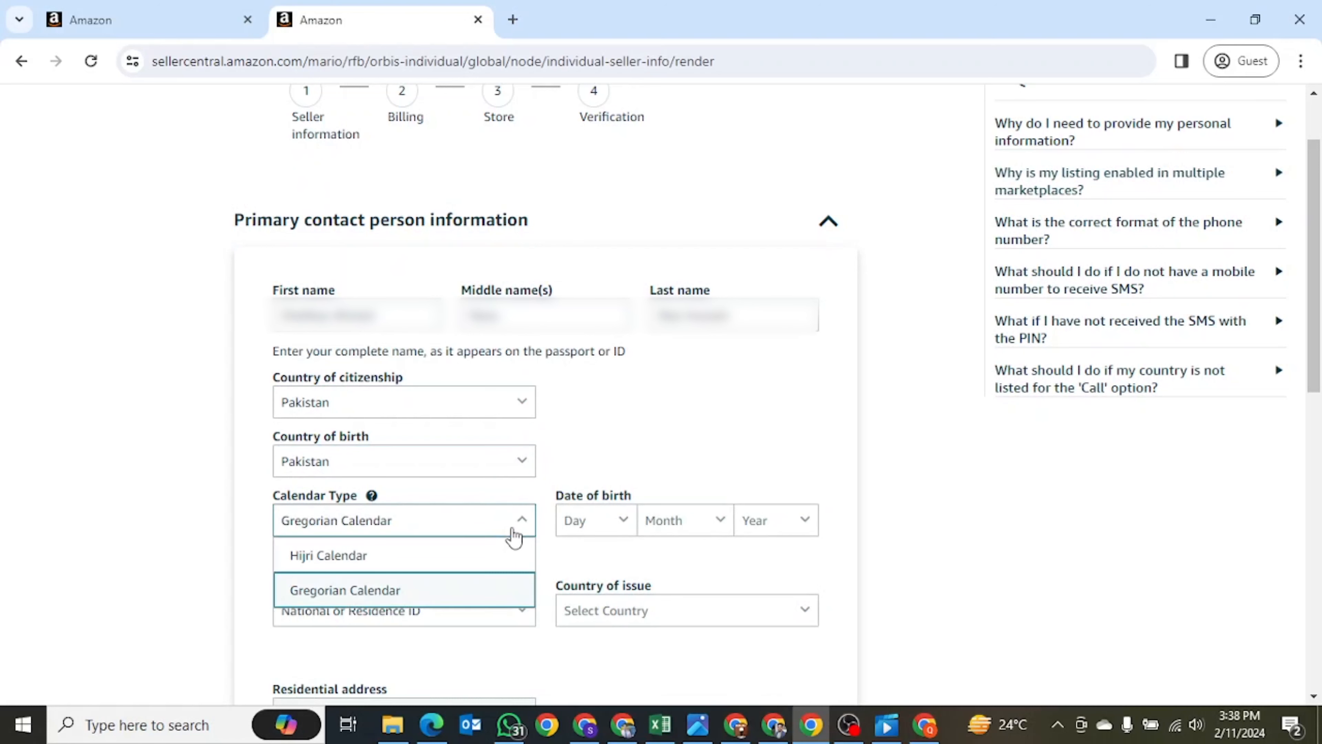
{"action": "left_click", "coordinate": [512, 531]}
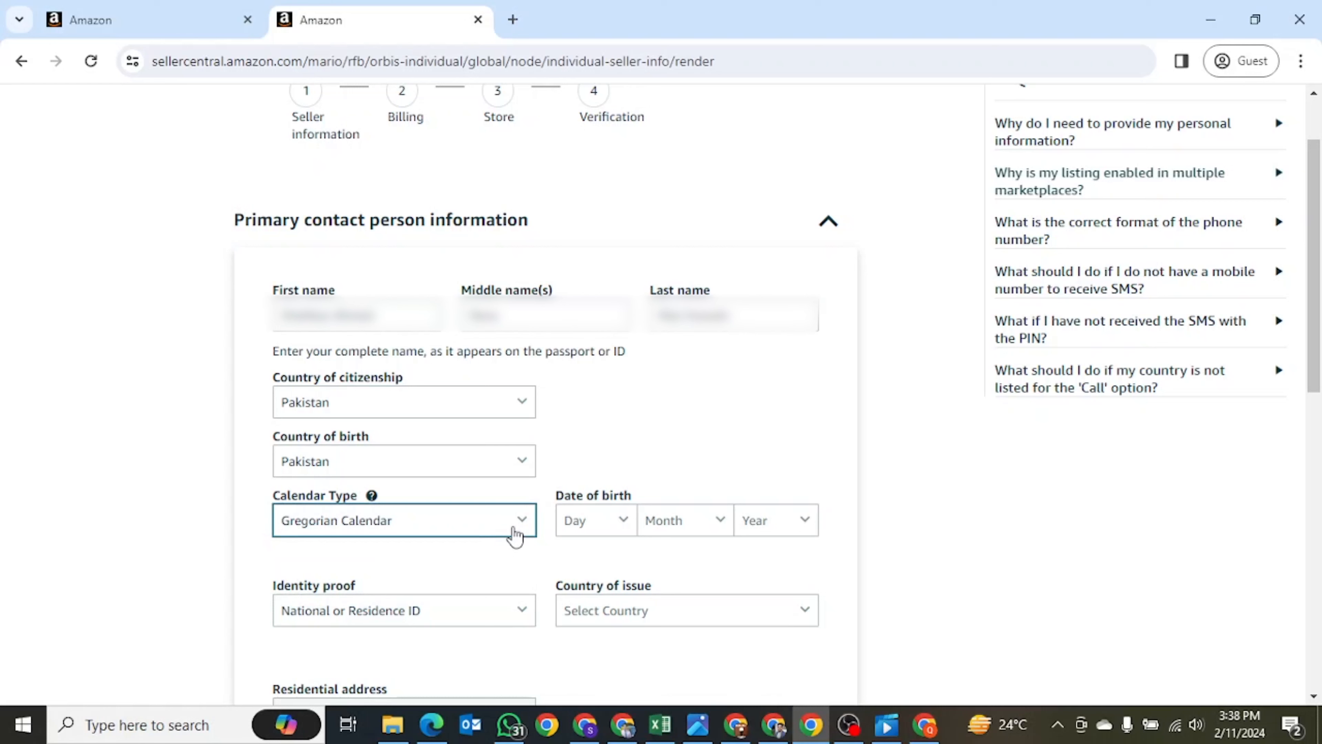
{"action": "left_click", "coordinate": [515, 535]}
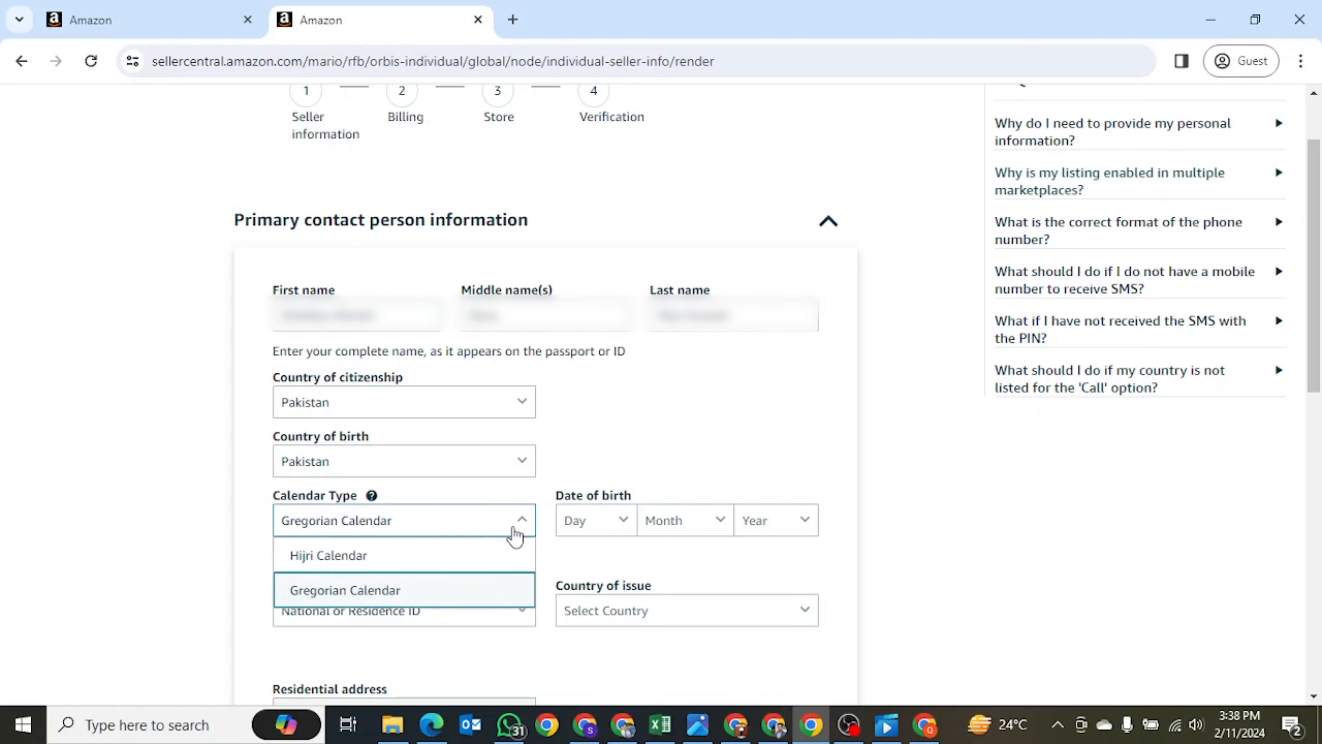
{"action": "left_click", "coordinate": [515, 535]}
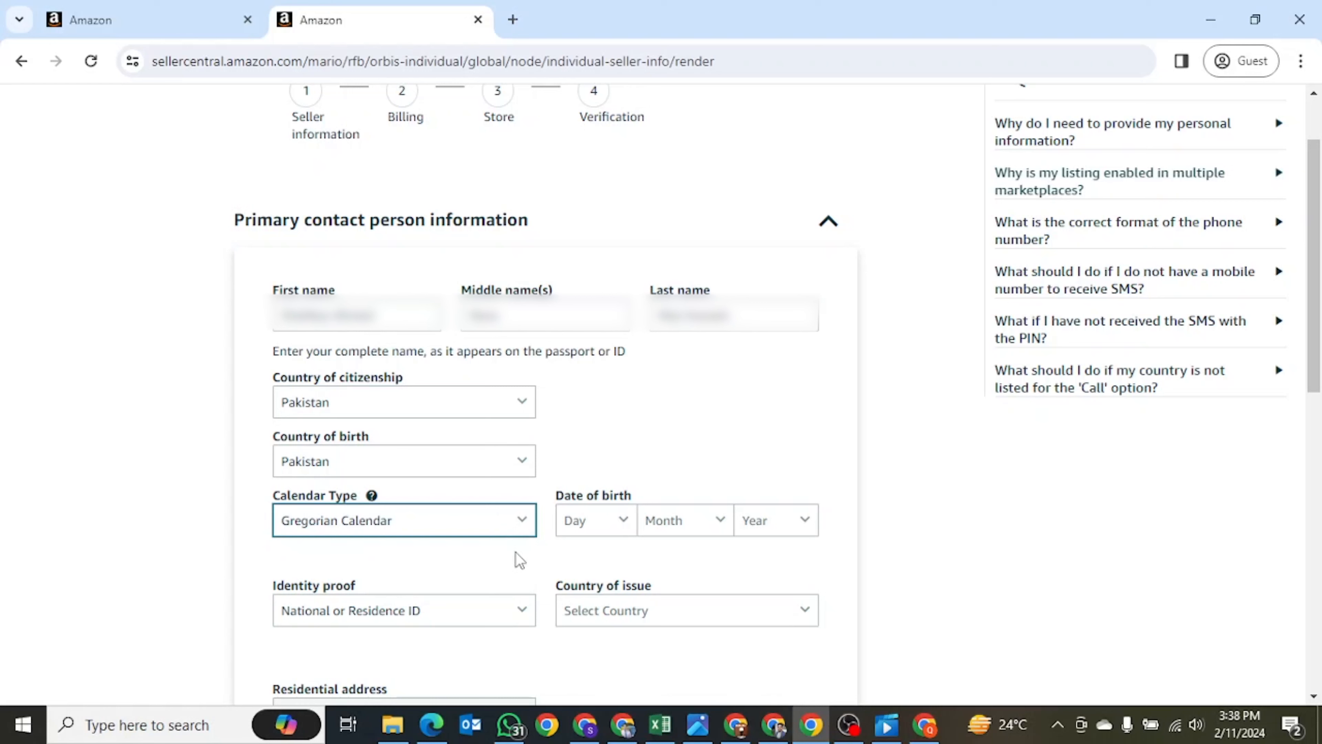
{"action": "left_click", "coordinate": [519, 570]}
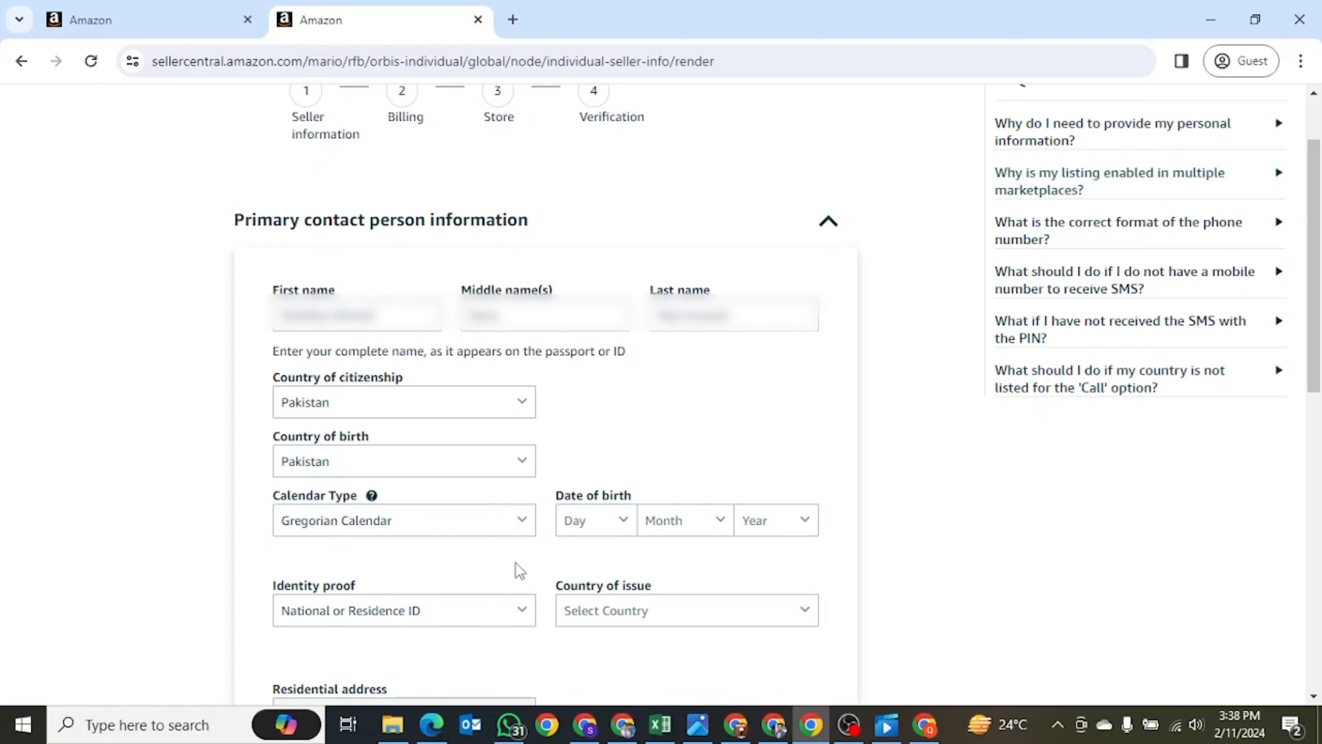
Step: Set the date of birth to 12 Jan 1990
{"action": "left_click", "coordinate": [621, 530]}
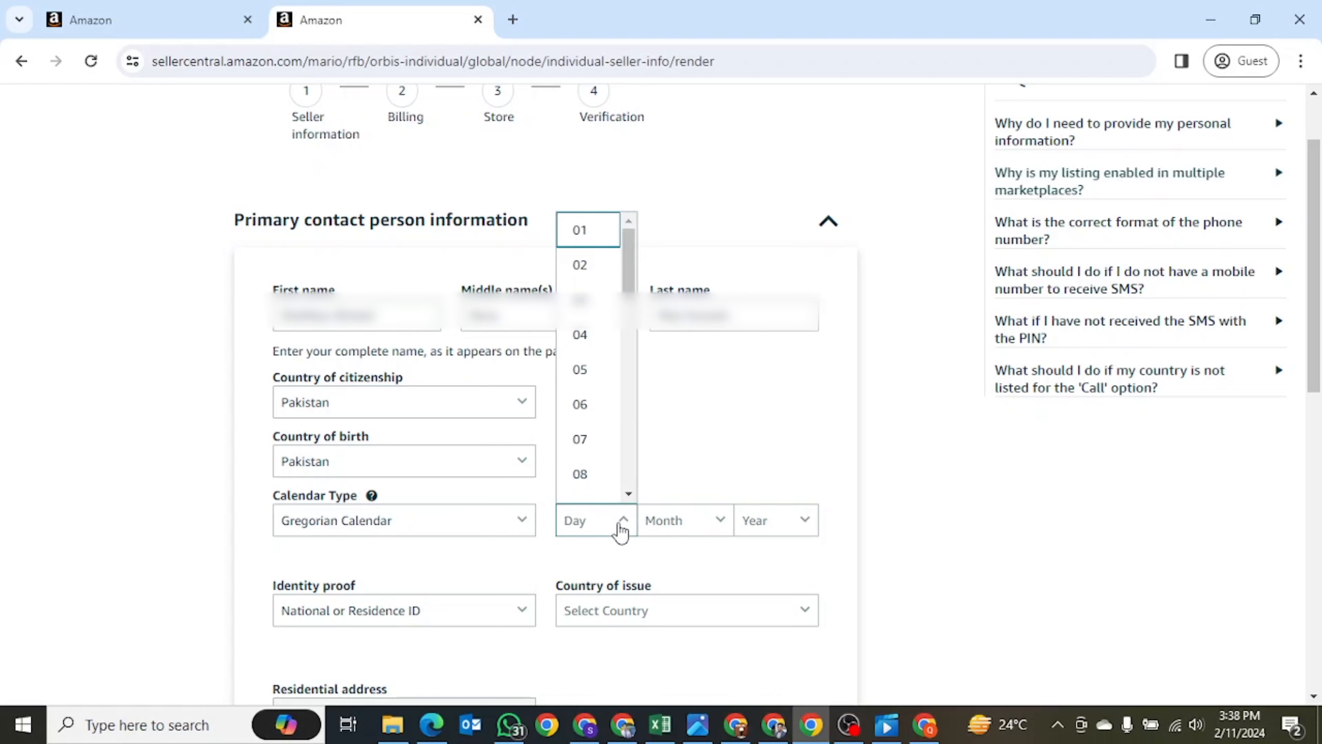
{"action": "scroll", "coordinate": [591, 458], "scroll_direction": "down", "scroll_amount": 5}
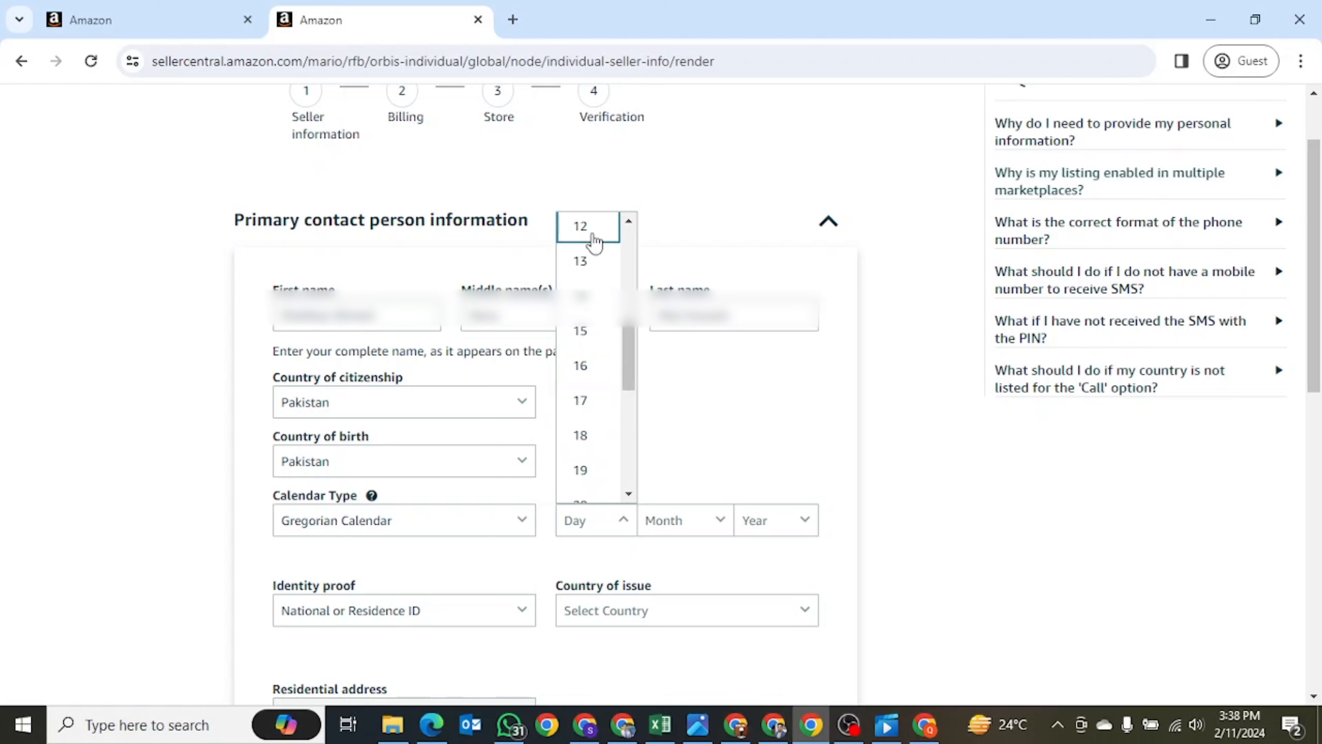
{"action": "left_click", "coordinate": [588, 229]}
{"action": "left_click", "coordinate": [683, 527]}
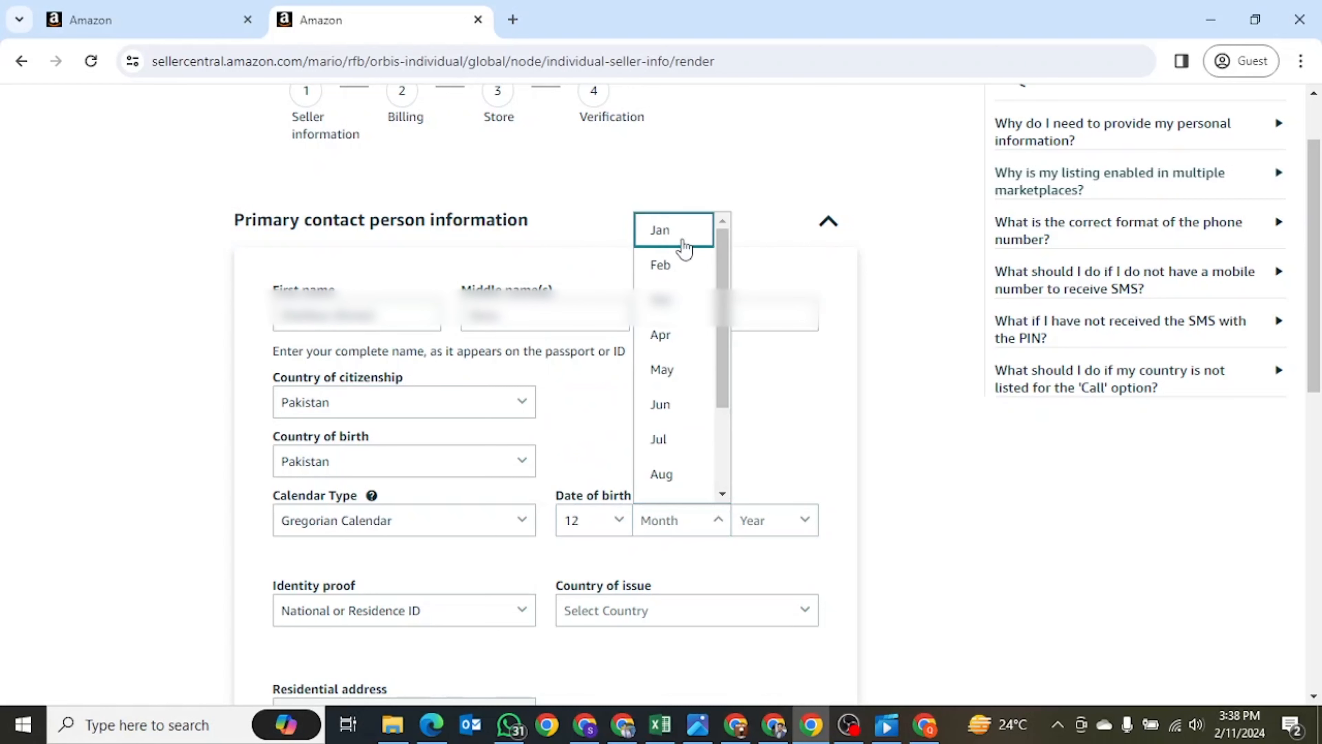
{"action": "left_click", "coordinate": [685, 240]}
{"action": "left_click", "coordinate": [789, 521]}
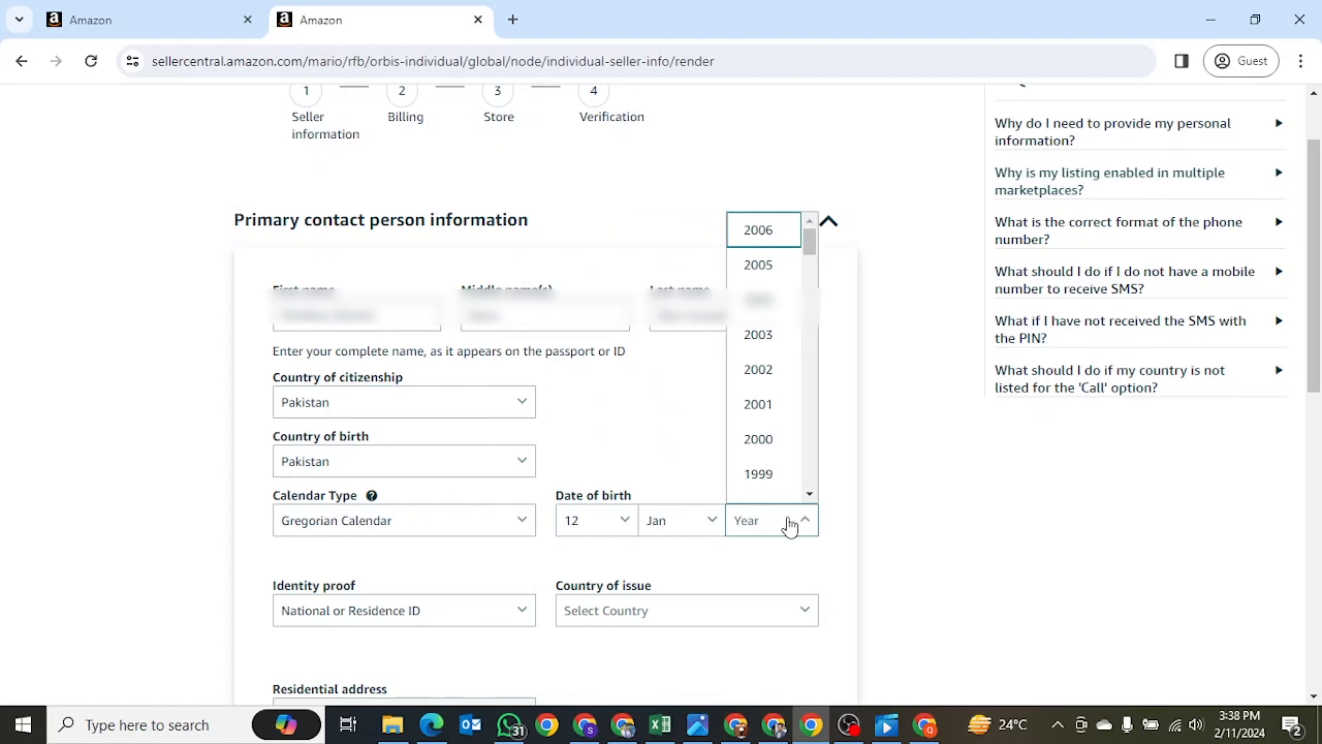
{"action": "scroll", "coordinate": [792, 437], "scroll_direction": "down", "scroll_amount": 5}
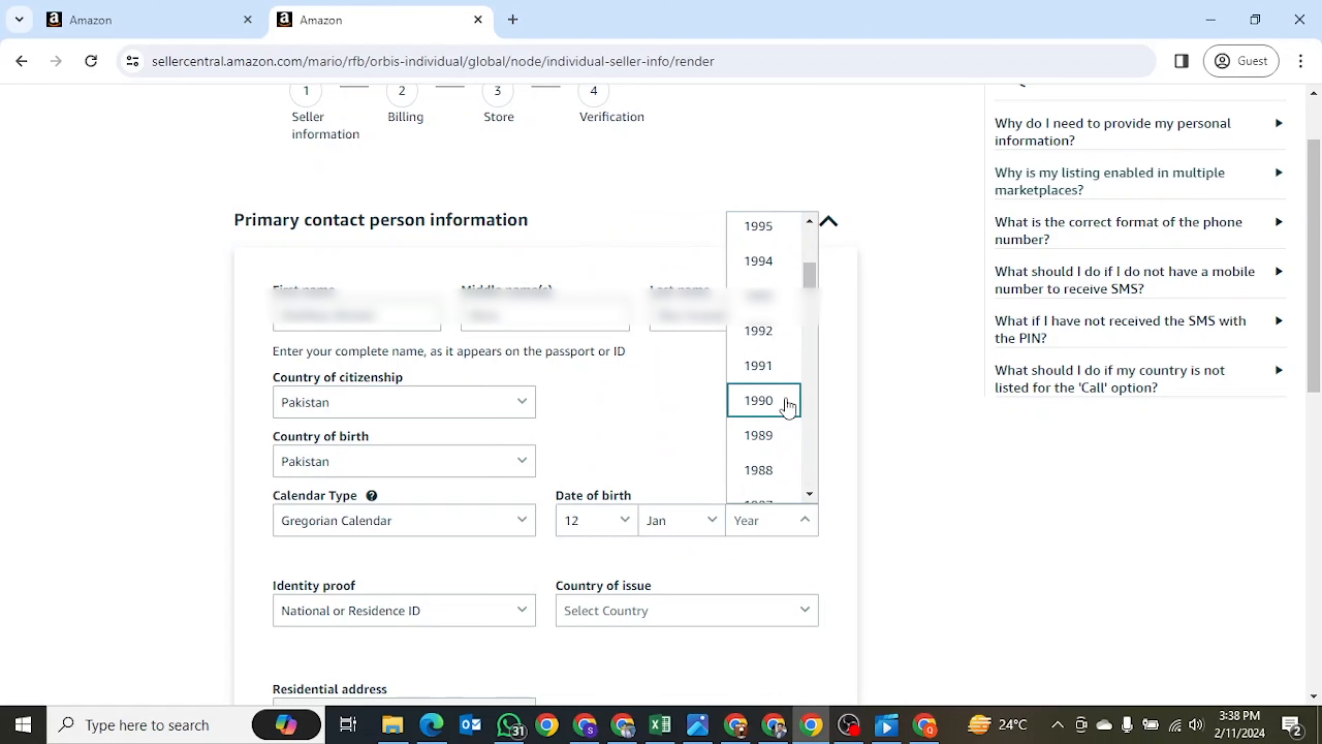
{"action": "left_click", "coordinate": [775, 405]}
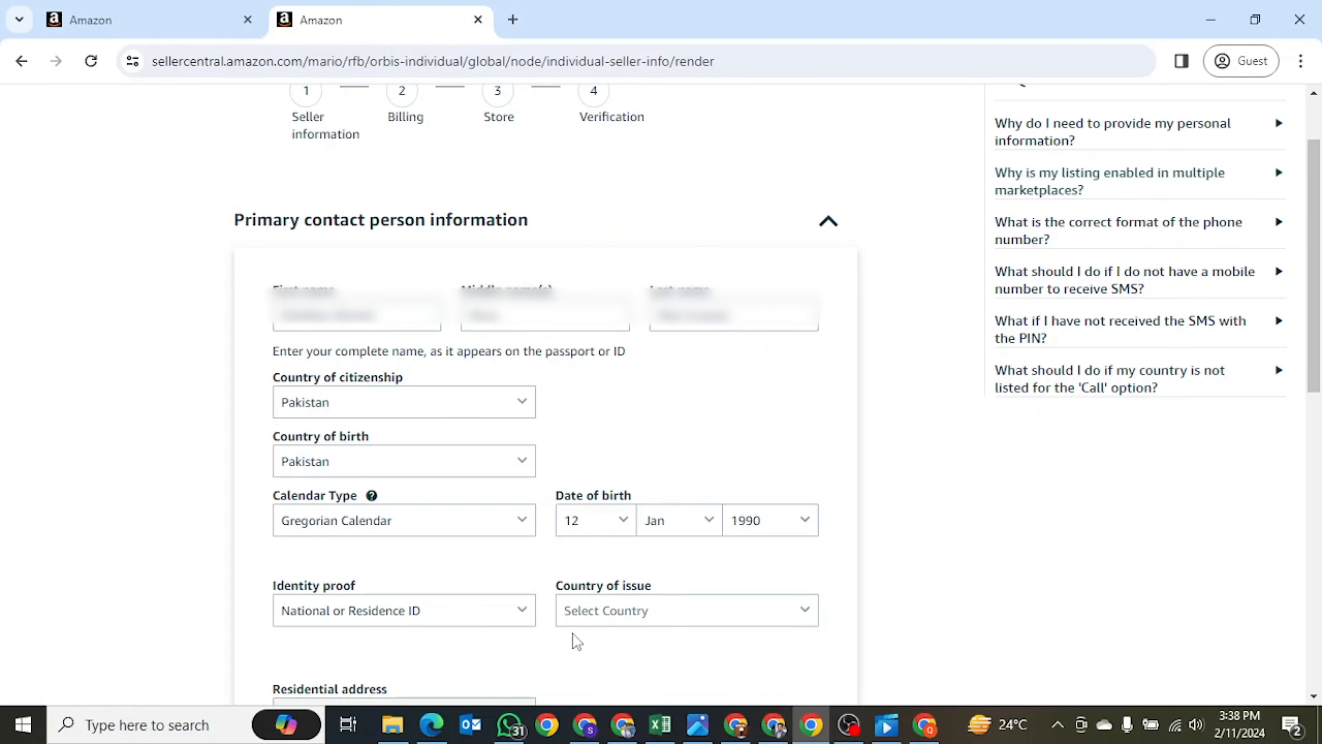
{"action": "scroll", "coordinate": [549, 632], "scroll_direction": "down", "scroll_amount": 2}
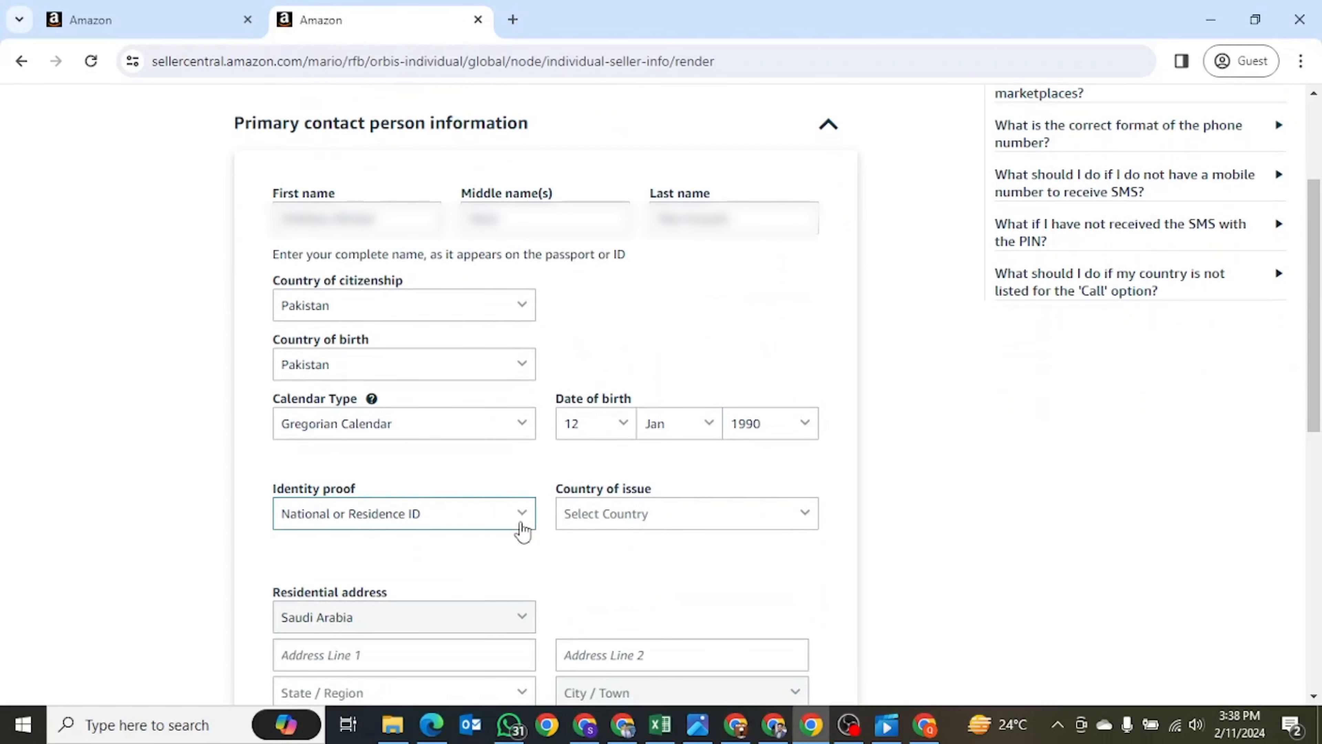
Step: Keep National or Residence ID as identity proof and choose Saudi Arabia as its issuing country
{"action": "left_click", "coordinate": [520, 526]}
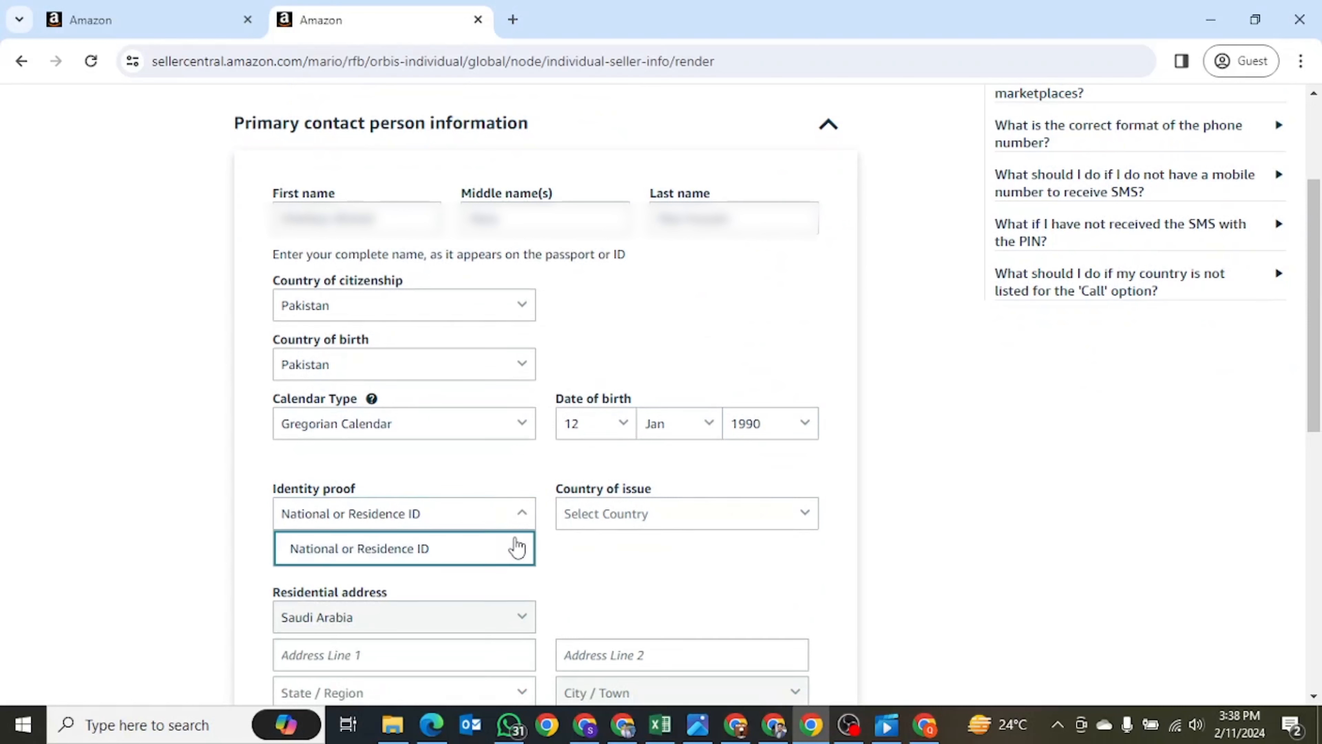
{"action": "left_click", "coordinate": [514, 548]}
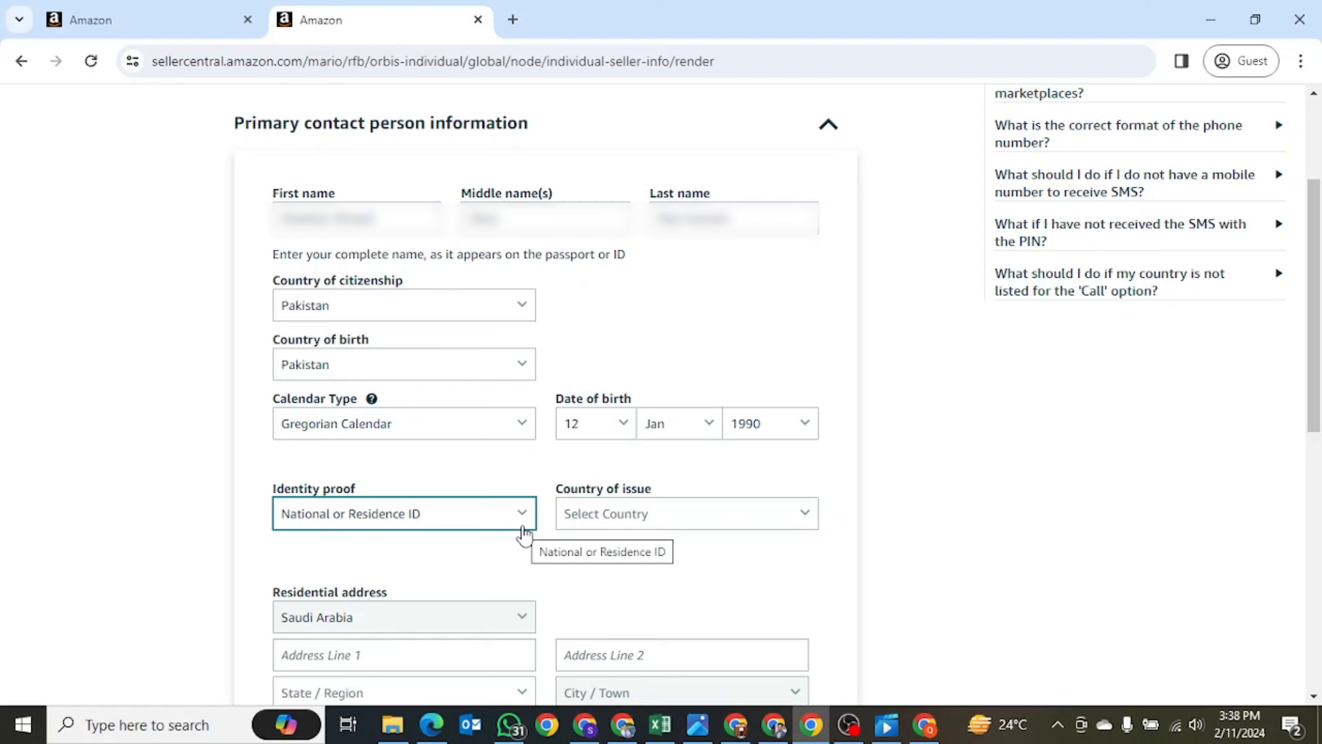
{"action": "left_click", "coordinate": [659, 523]}
{"action": "scroll", "coordinate": [665, 428], "scroll_direction": "down", "scroll_amount": 8}
{"action": "scroll", "coordinate": [665, 428], "scroll_direction": "down", "scroll_amount": 20}
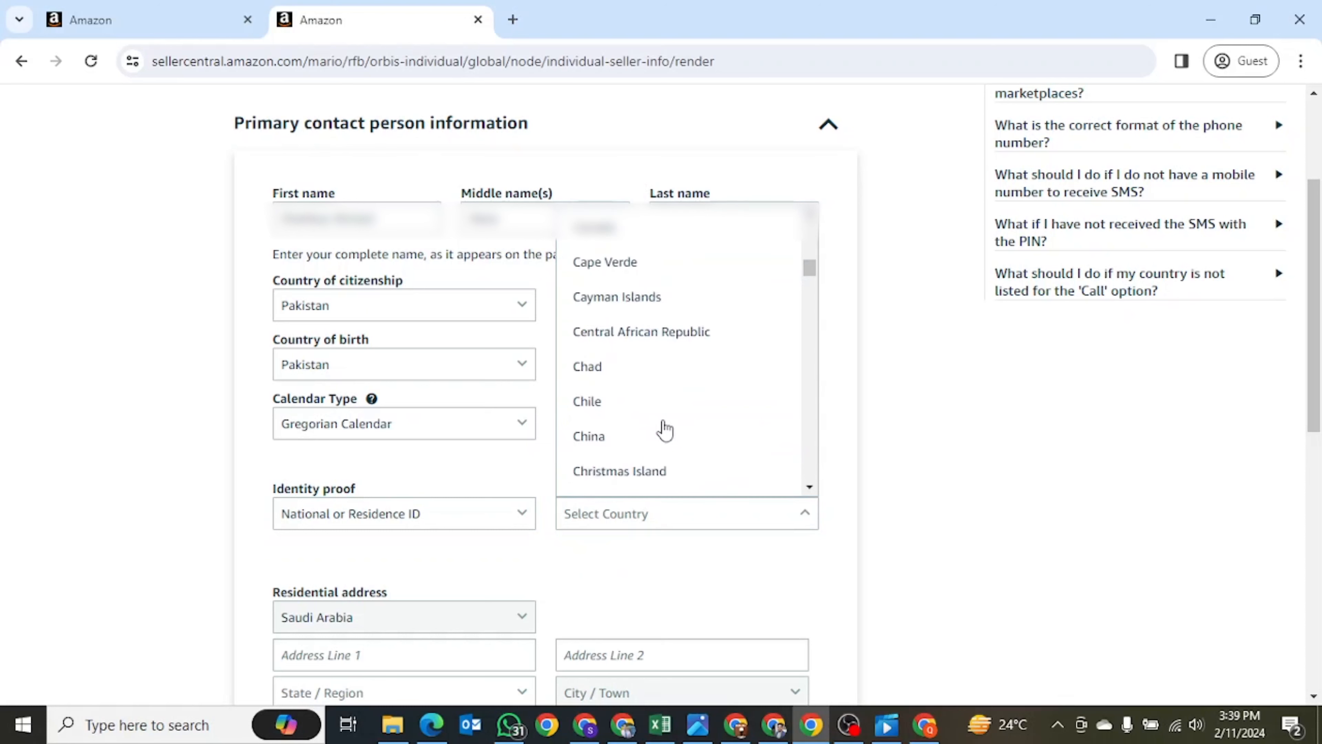
{"action": "scroll", "coordinate": [657, 436], "scroll_direction": "down", "scroll_amount": 20}
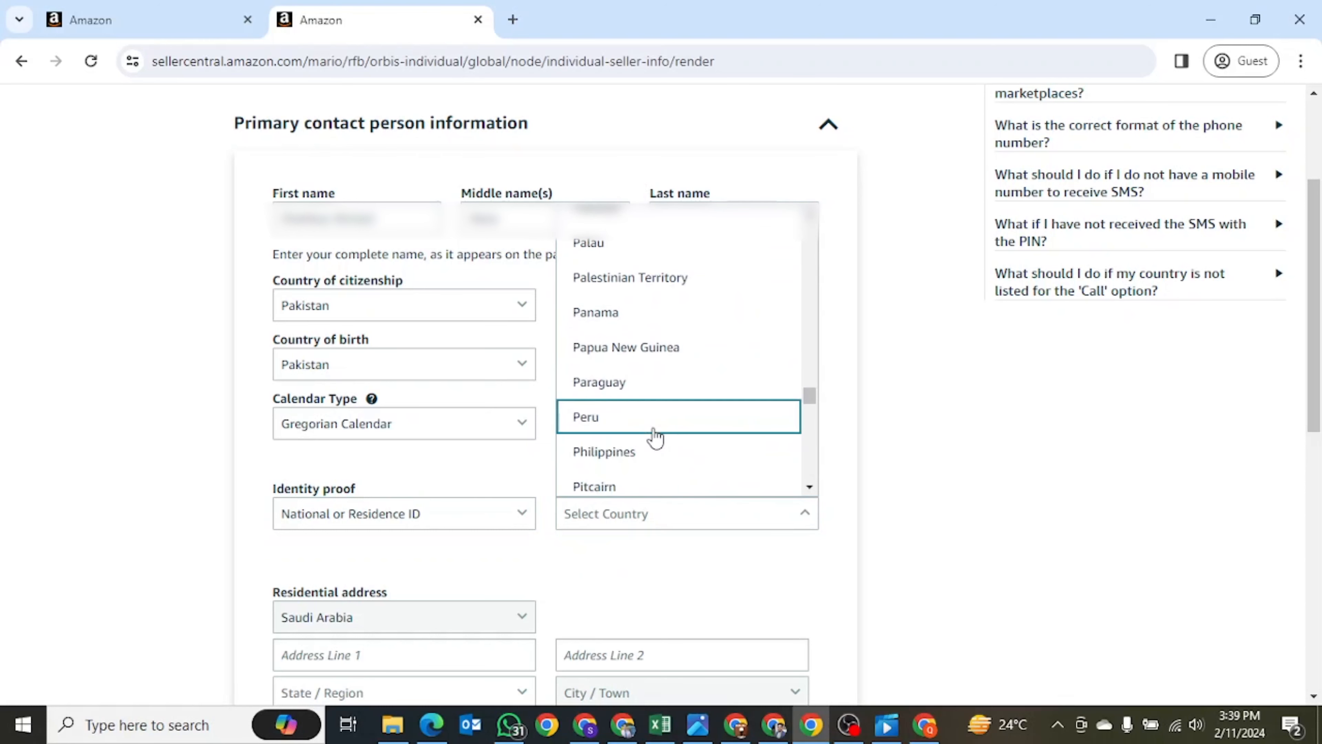
{"action": "scroll", "coordinate": [657, 436], "scroll_direction": "down", "scroll_amount": 5}
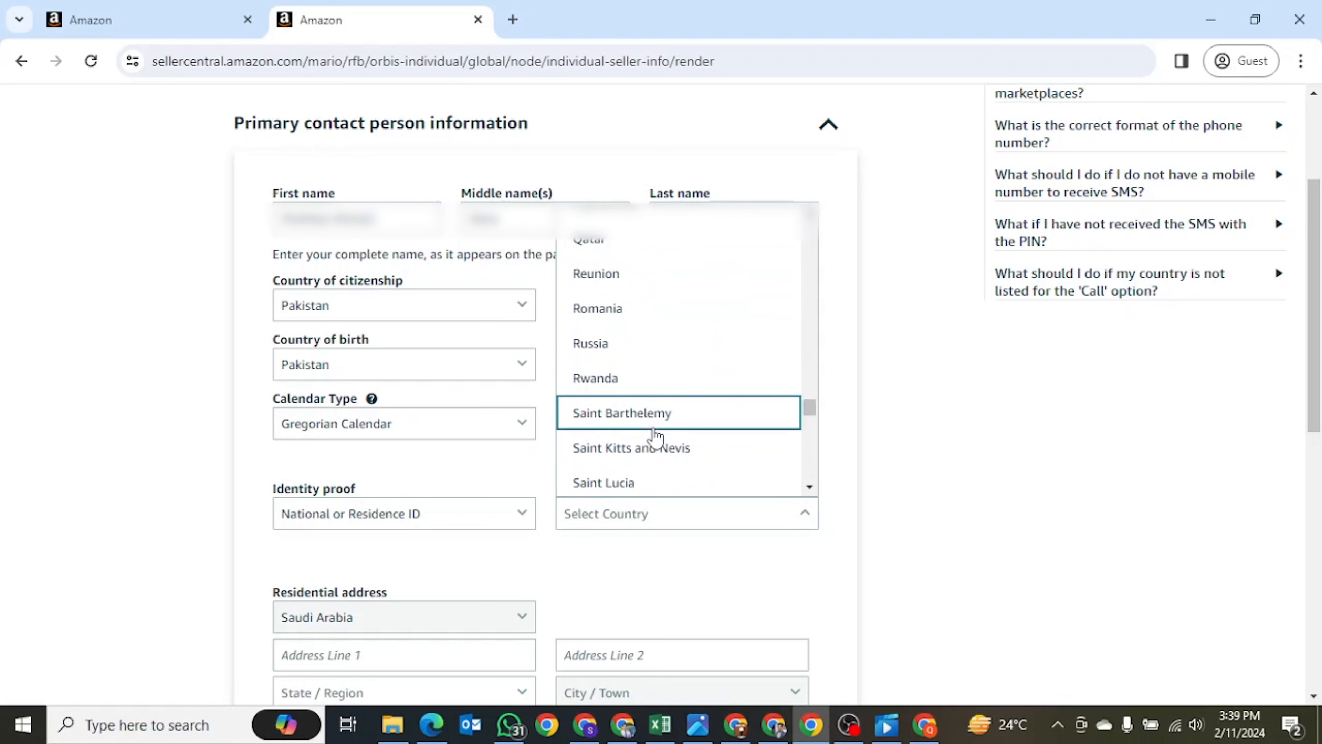
{"action": "scroll", "coordinate": [656, 438], "scroll_direction": "down", "scroll_amount": 1}
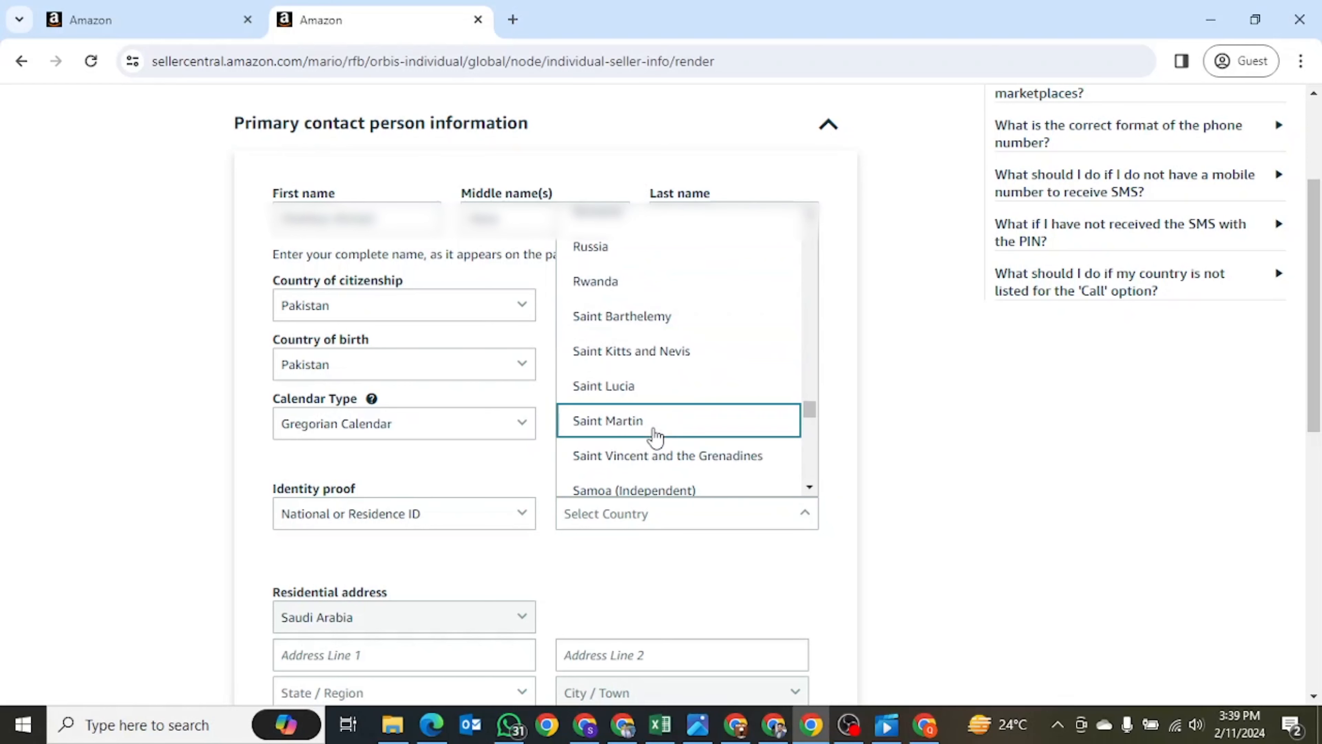
{"action": "scroll", "coordinate": [656, 438], "scroll_direction": "down", "scroll_amount": 1}
{"action": "scroll", "coordinate": [656, 438], "scroll_direction": "down", "scroll_amount": 1}
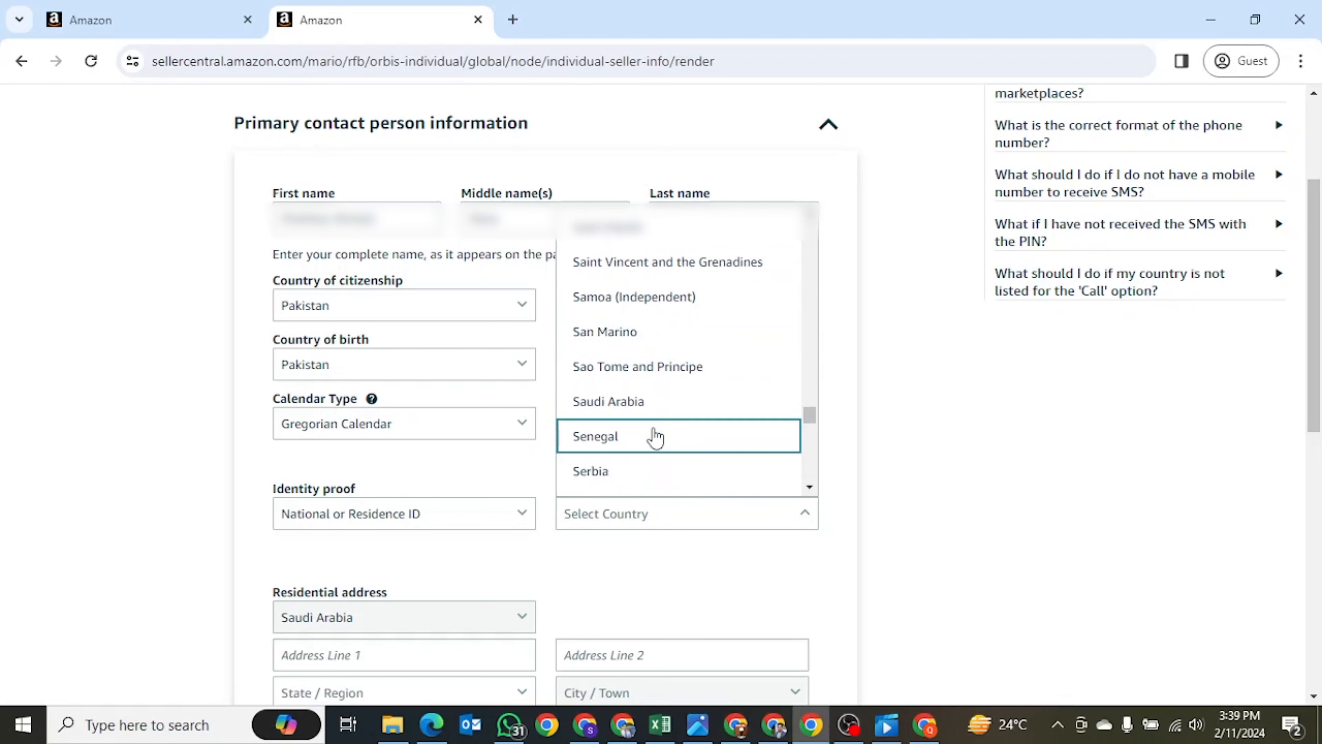
{"action": "left_click", "coordinate": [655, 412]}
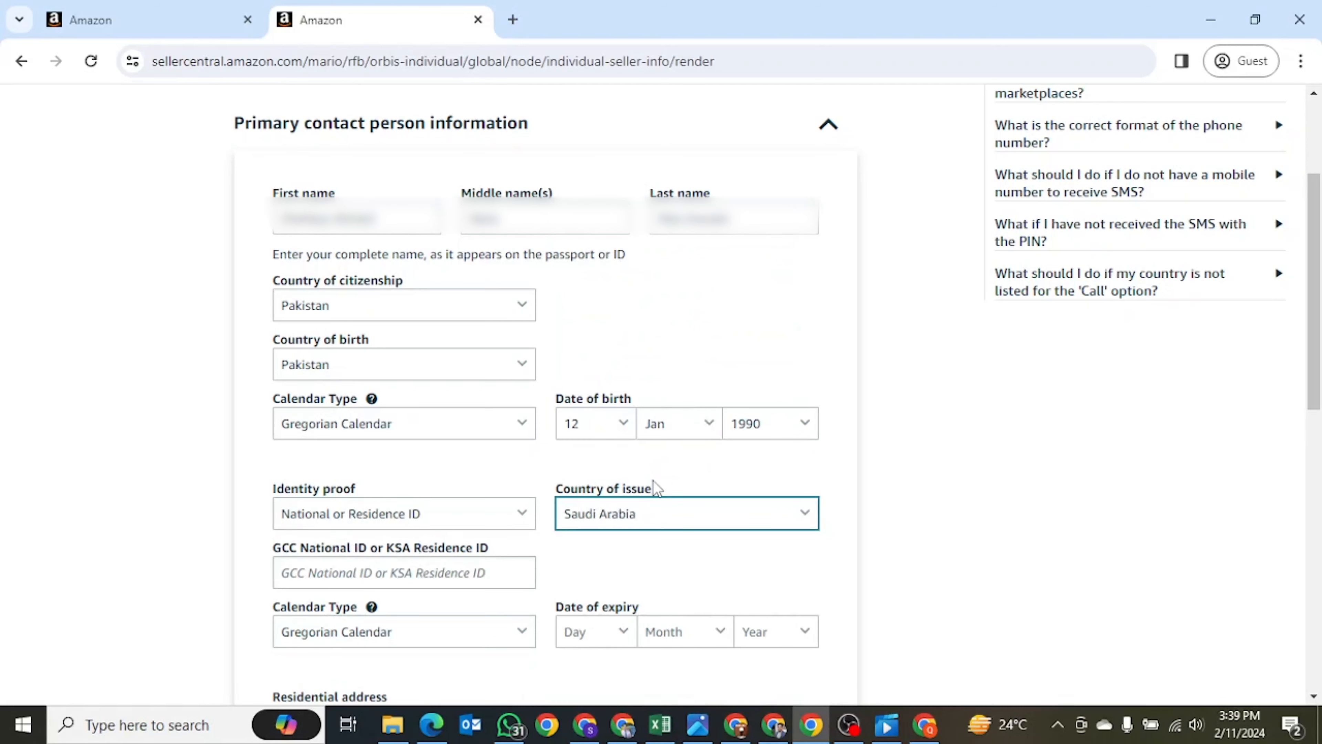
{"action": "scroll", "coordinate": [653, 490], "scroll_direction": "down", "scroll_amount": 2}
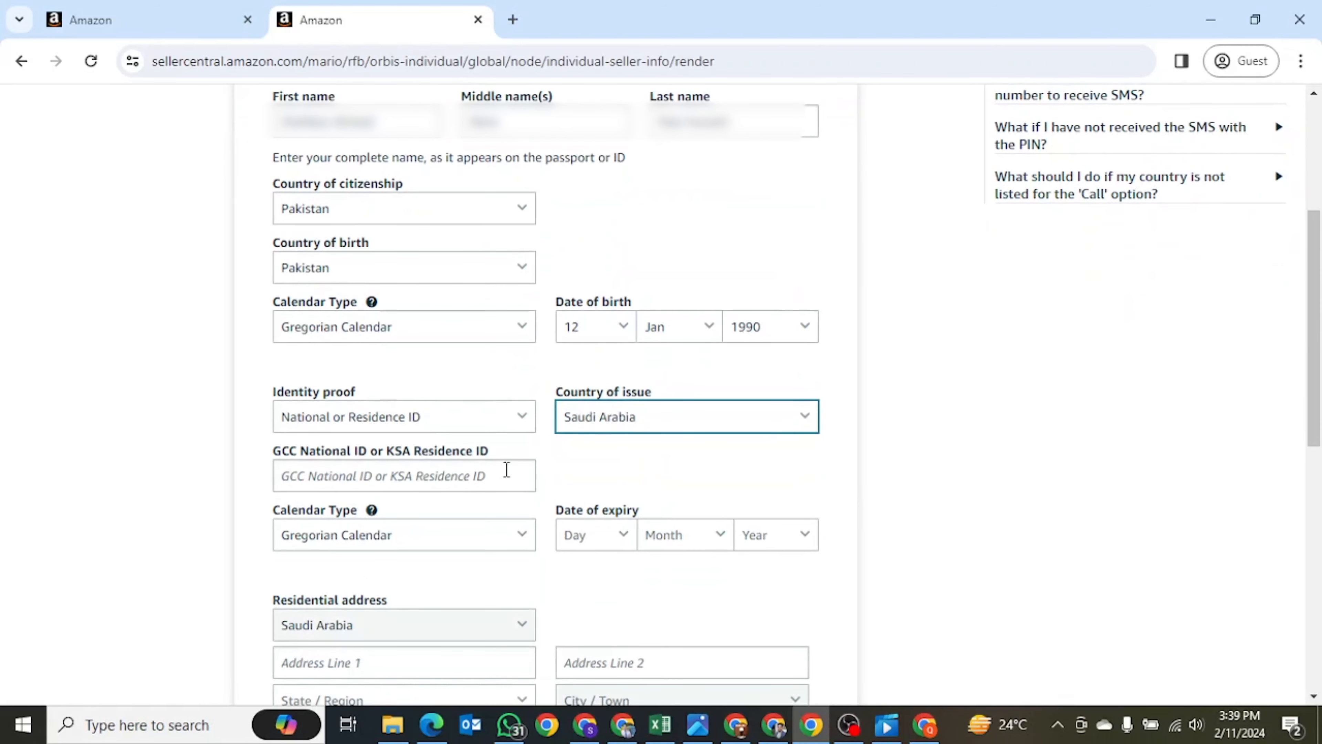
Step: Enter the GCC National ID number and set its expiry date to 09 Jun 2024
{"action": "left_click", "coordinate": [507, 470]}
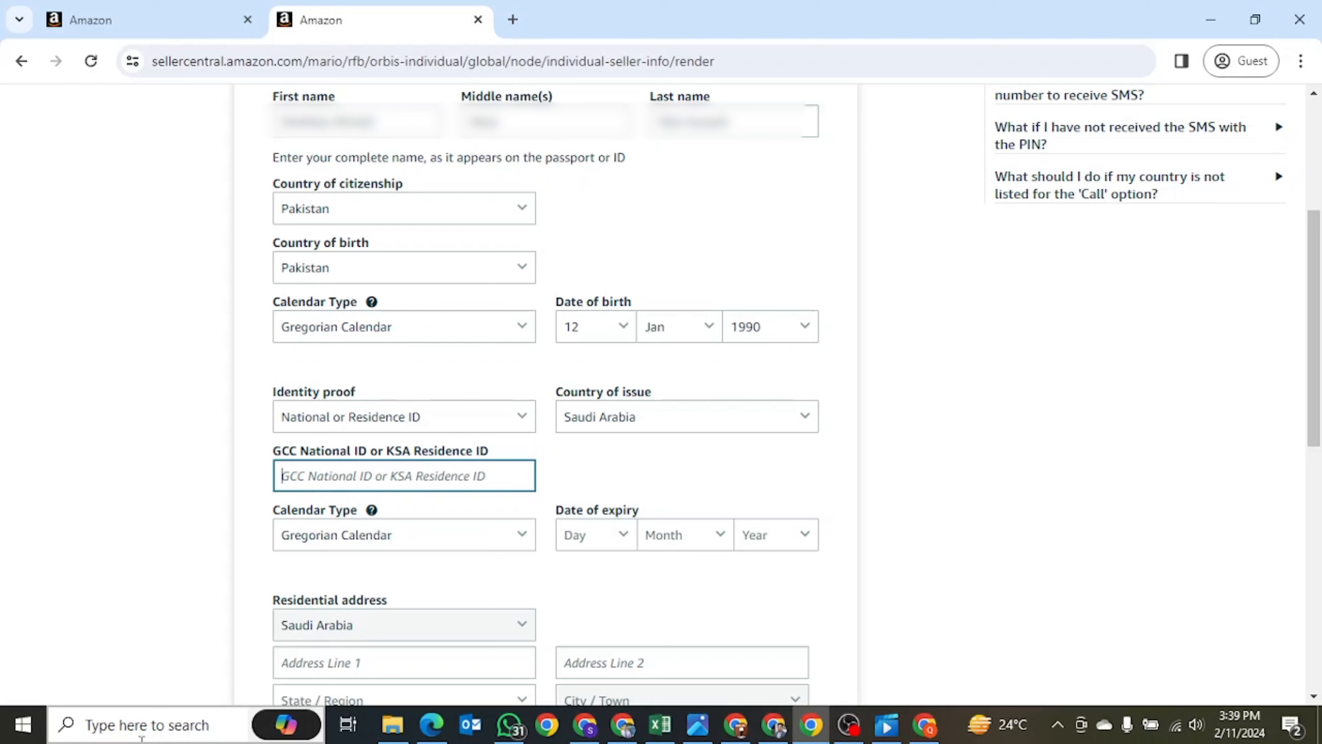
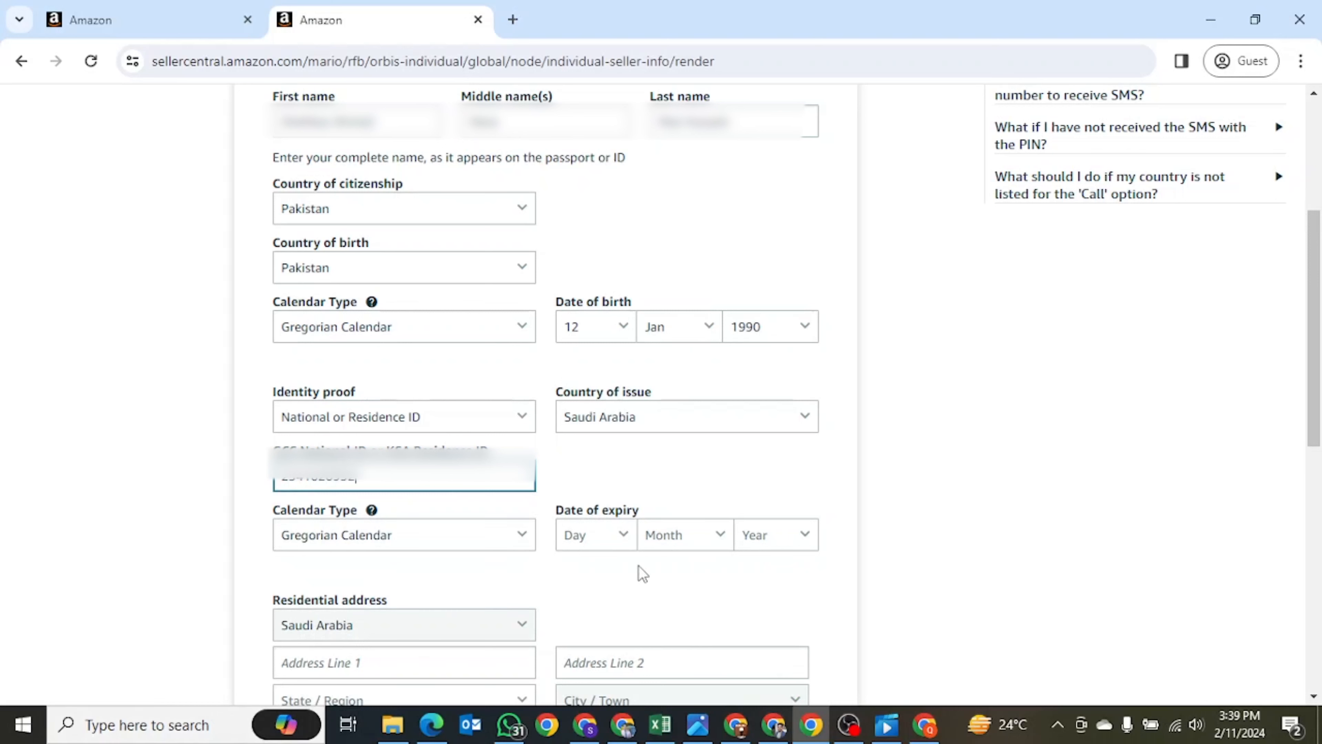
{"action": "left_click", "coordinate": [630, 544]}
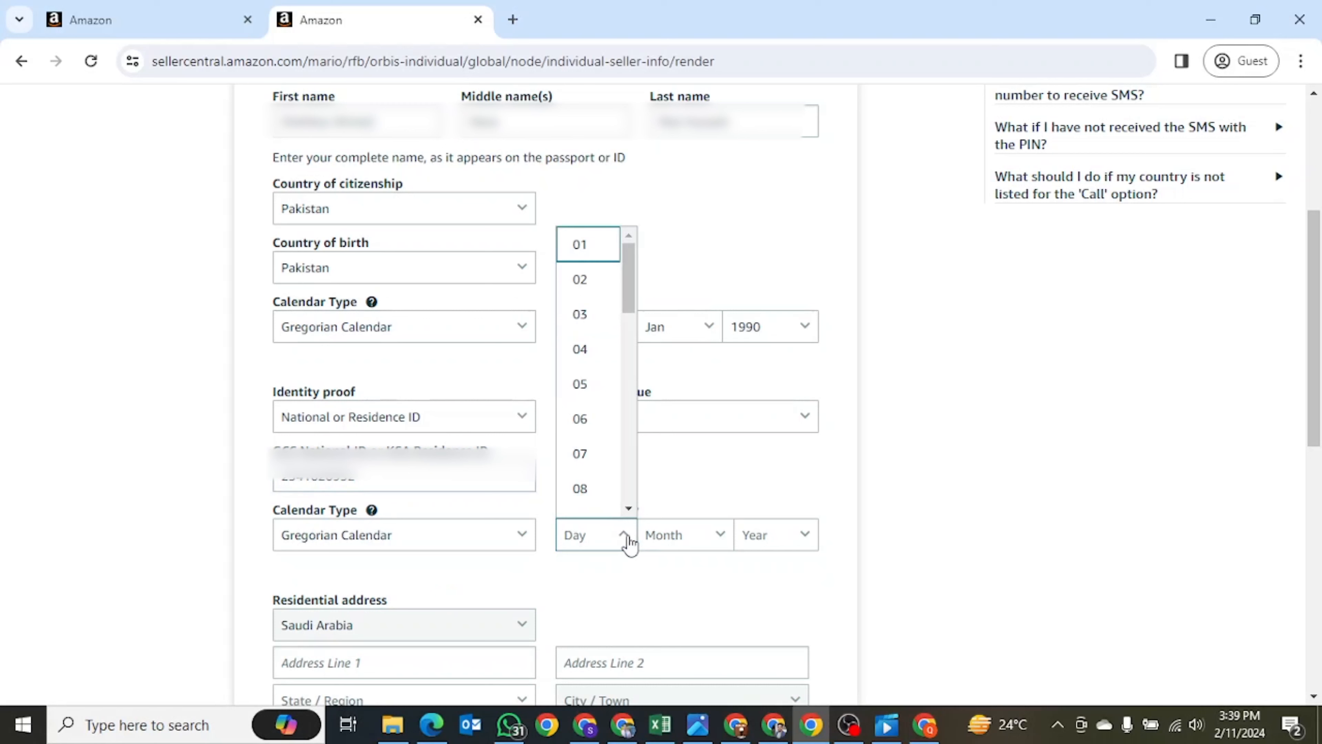
{"action": "scroll", "coordinate": [593, 466], "scroll_direction": "down", "scroll_amount": 2}
{"action": "left_click", "coordinate": [593, 431]}
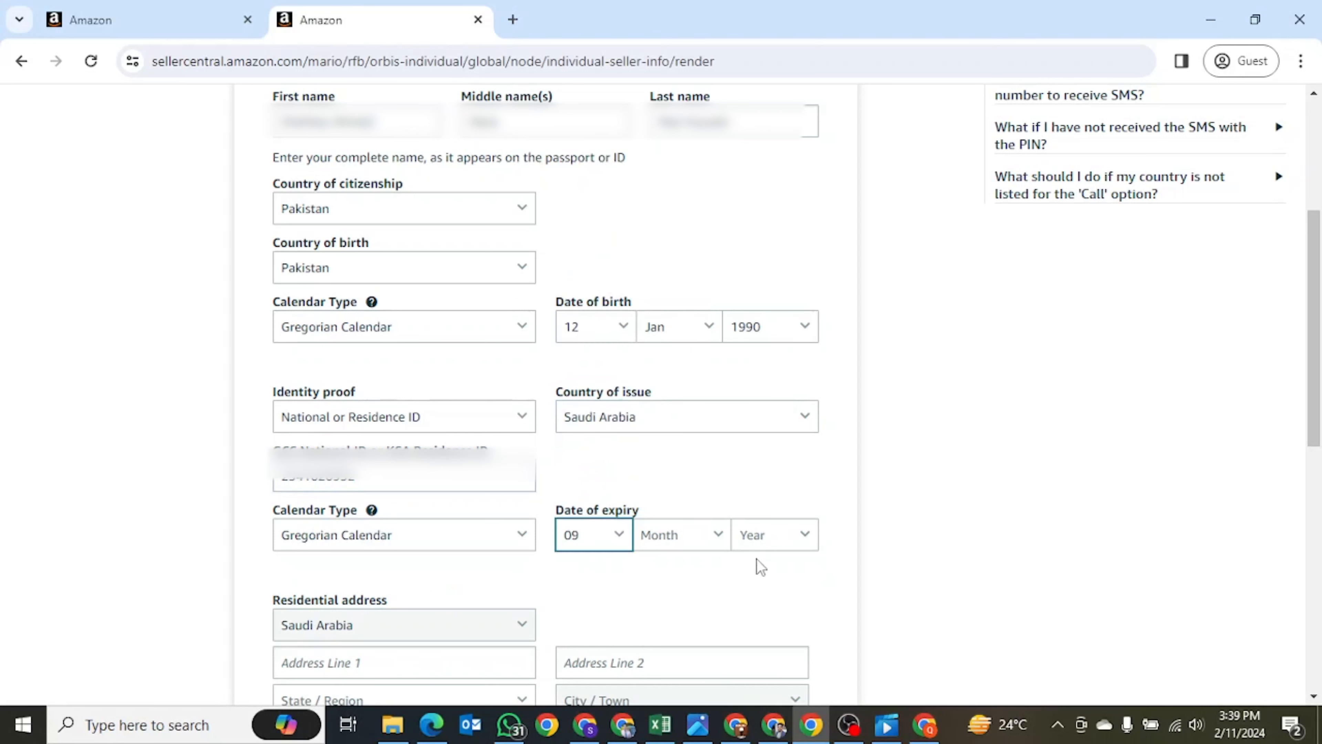
{"action": "left_click", "coordinate": [702, 542]}
{"action": "left_click", "coordinate": [699, 426]}
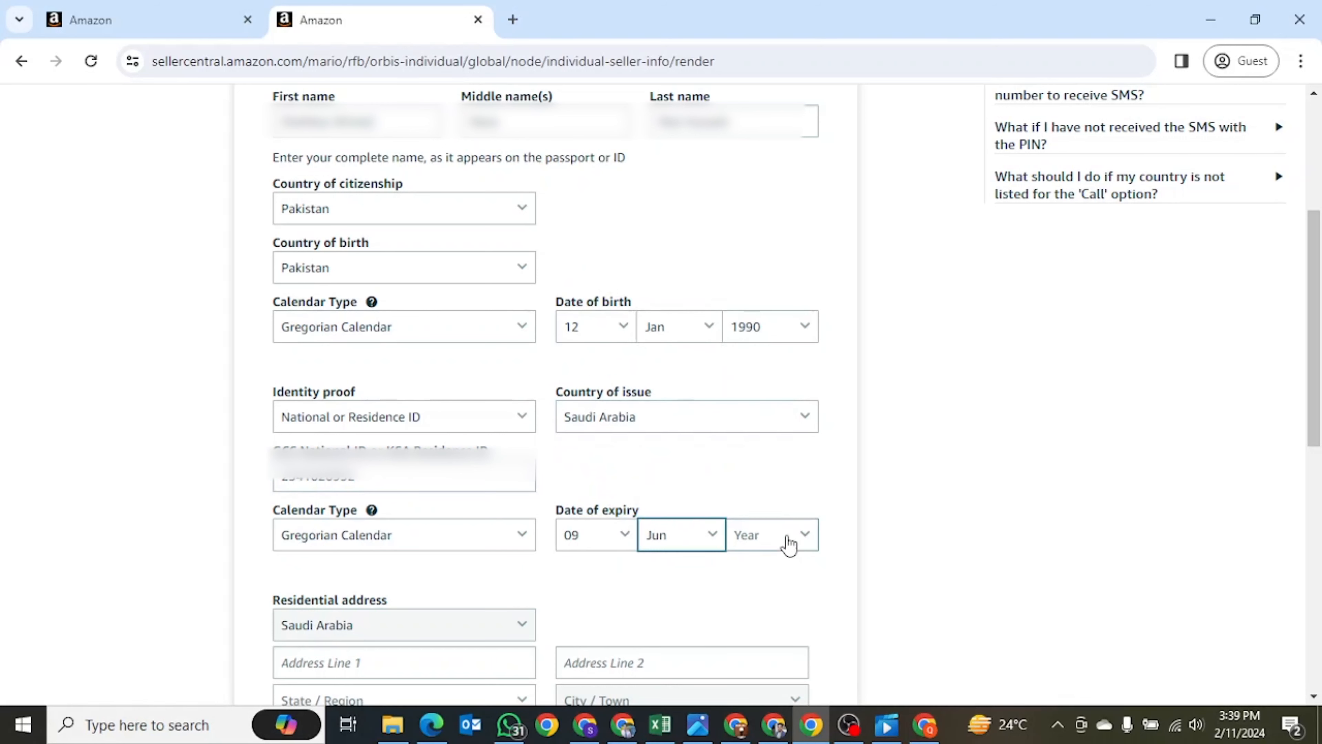
{"action": "left_click", "coordinate": [789, 542]}
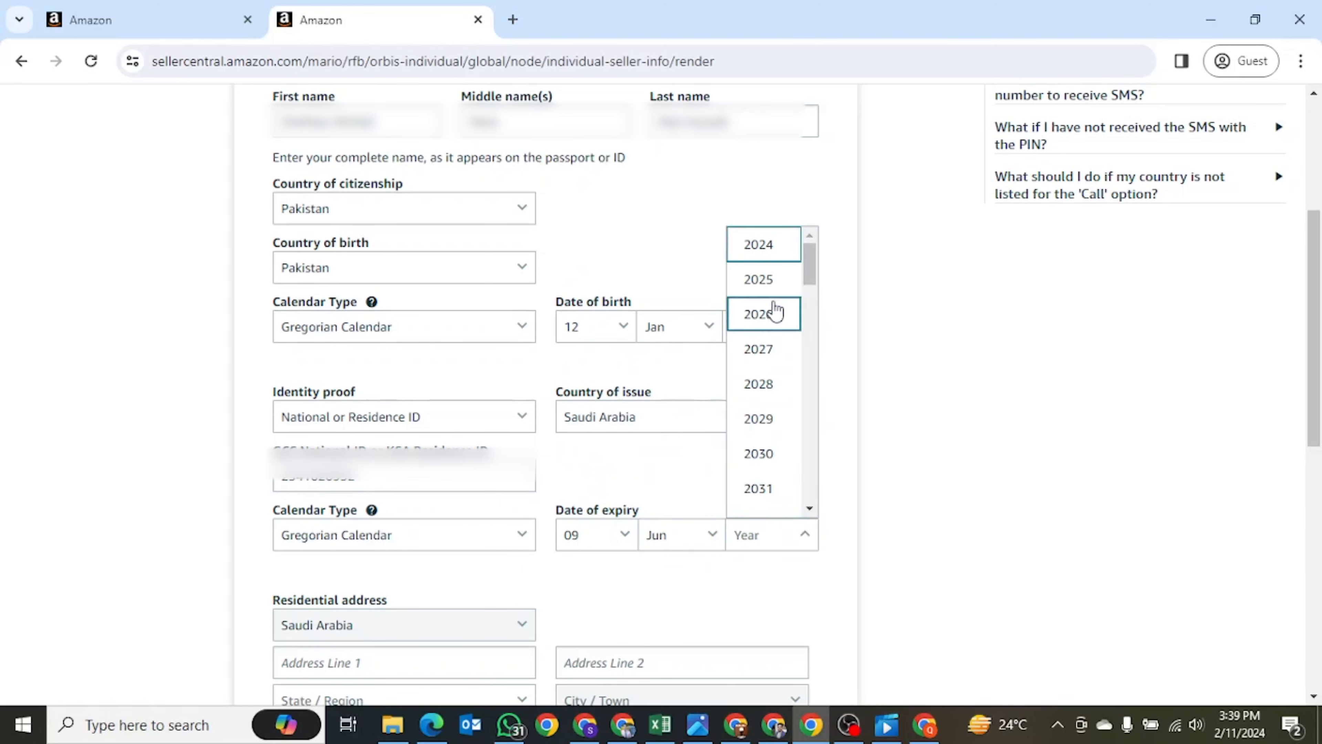
{"action": "left_click", "coordinate": [766, 254]}
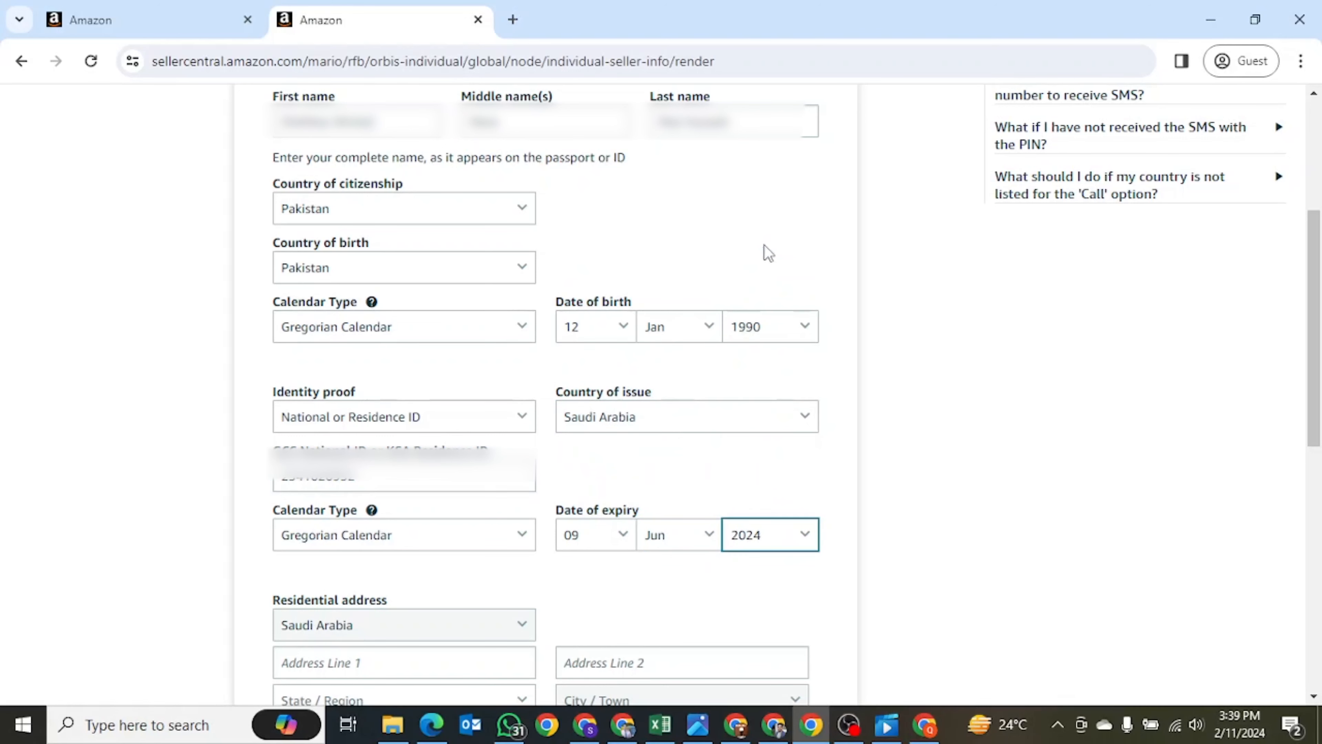
{"action": "scroll", "coordinate": [974, 537], "scroll_direction": "down", "scroll_amount": 2}
Step: Fill in both residential address lines, pasting the street name into the second
{"action": "scroll", "coordinate": [977, 539], "scroll_direction": "down", "scroll_amount": 1}
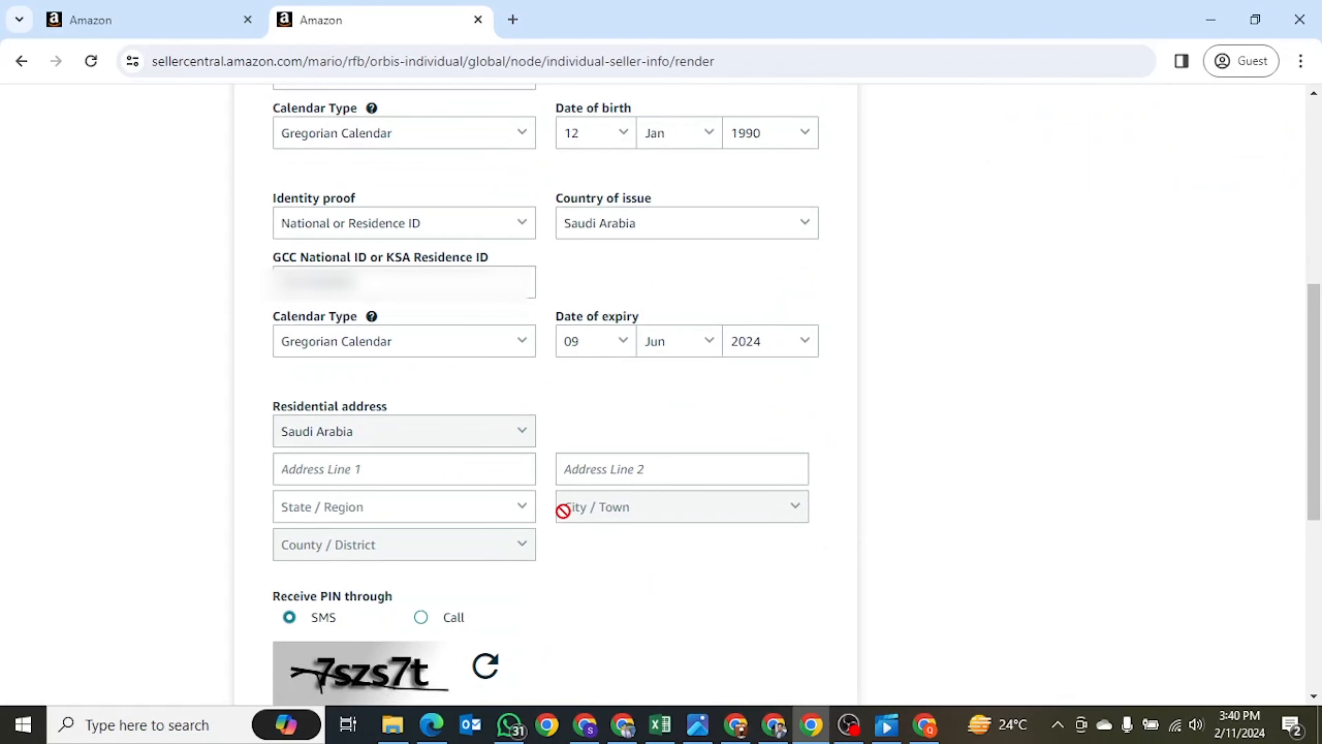
{"action": "left_click", "coordinate": [446, 468]}
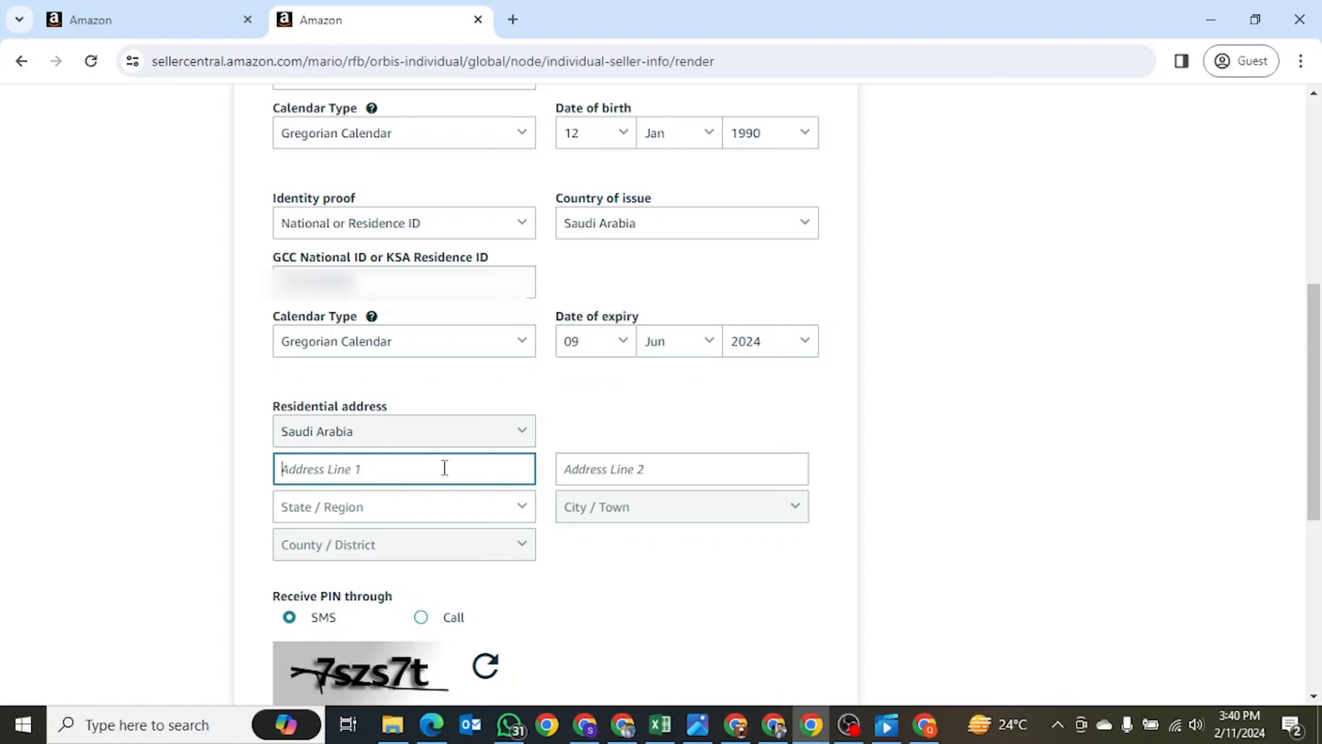
{"action": "left_click", "coordinate": [712, 467]}
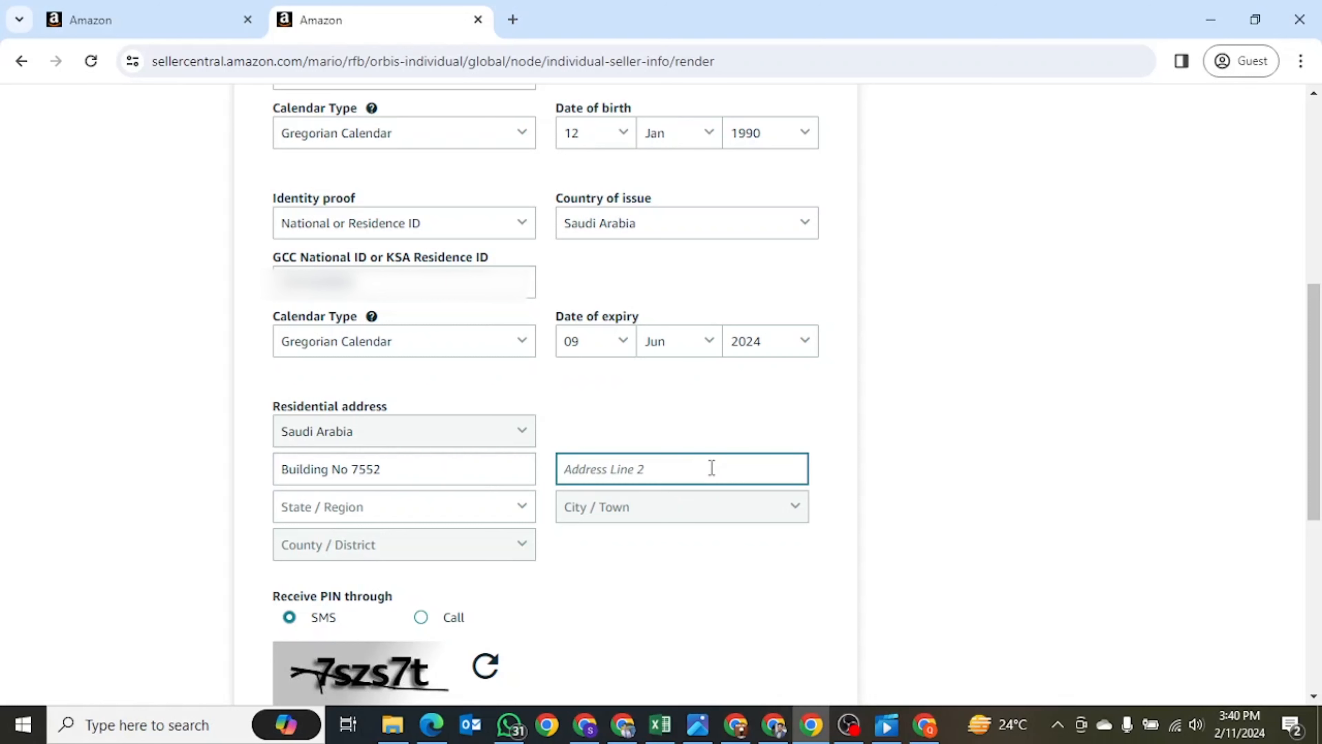
Step: Choose Tabuk as the state/region and browse the city choices
{"action": "left_click", "coordinate": [513, 507]}
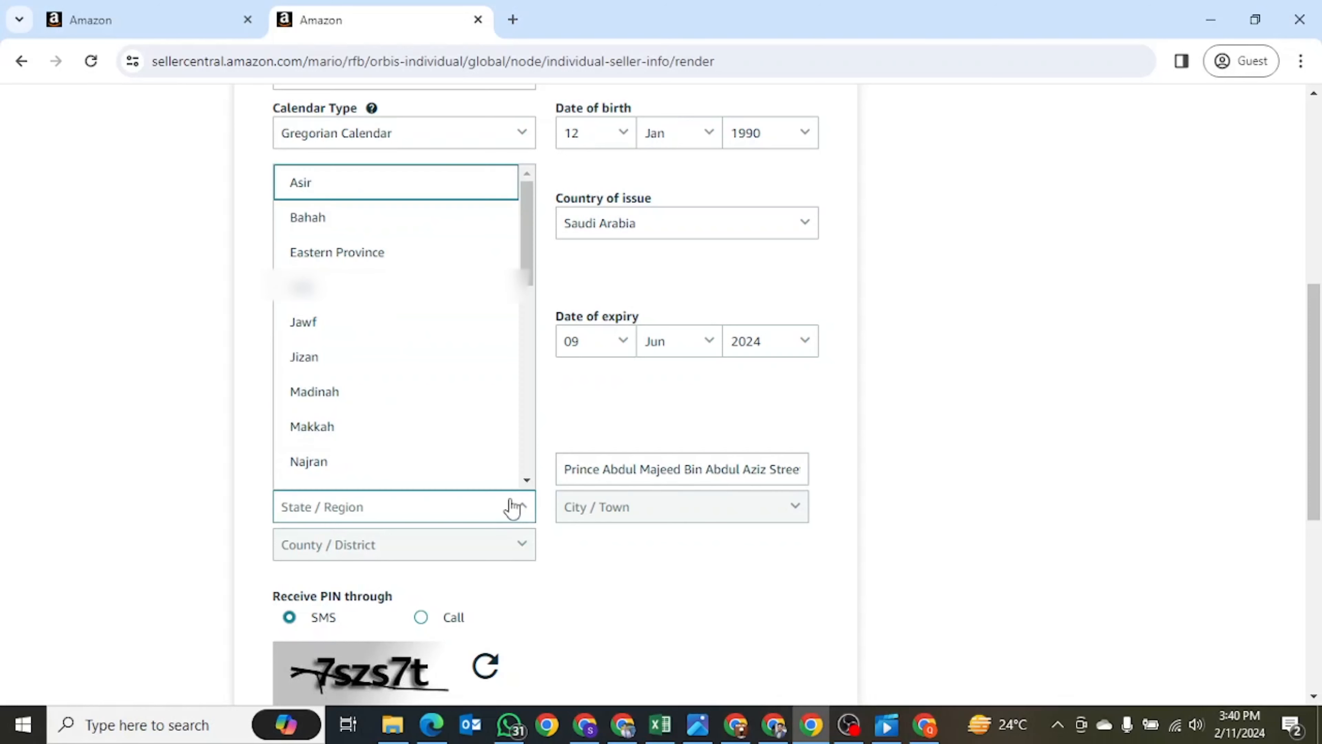
{"action": "left_click", "coordinate": [699, 516]}
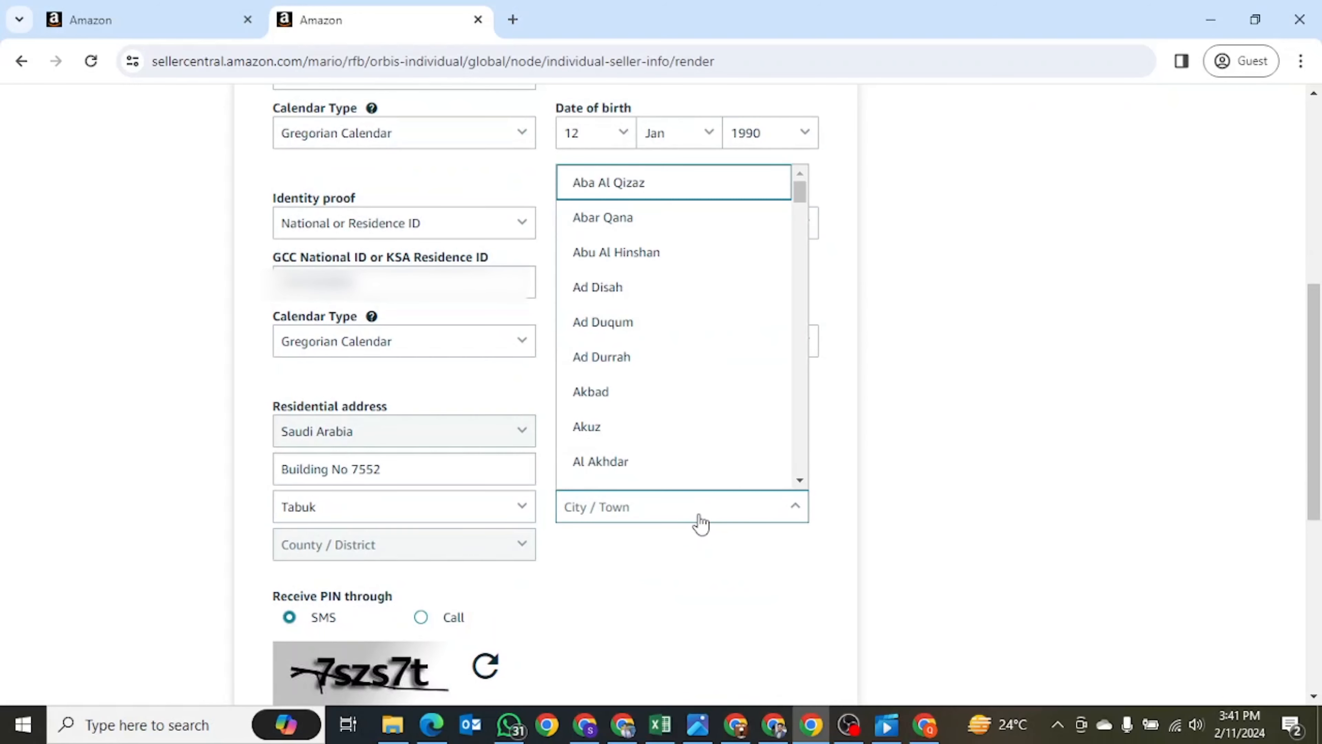
{"action": "scroll", "coordinate": [672, 417], "scroll_direction": "down", "scroll_amount": 3}
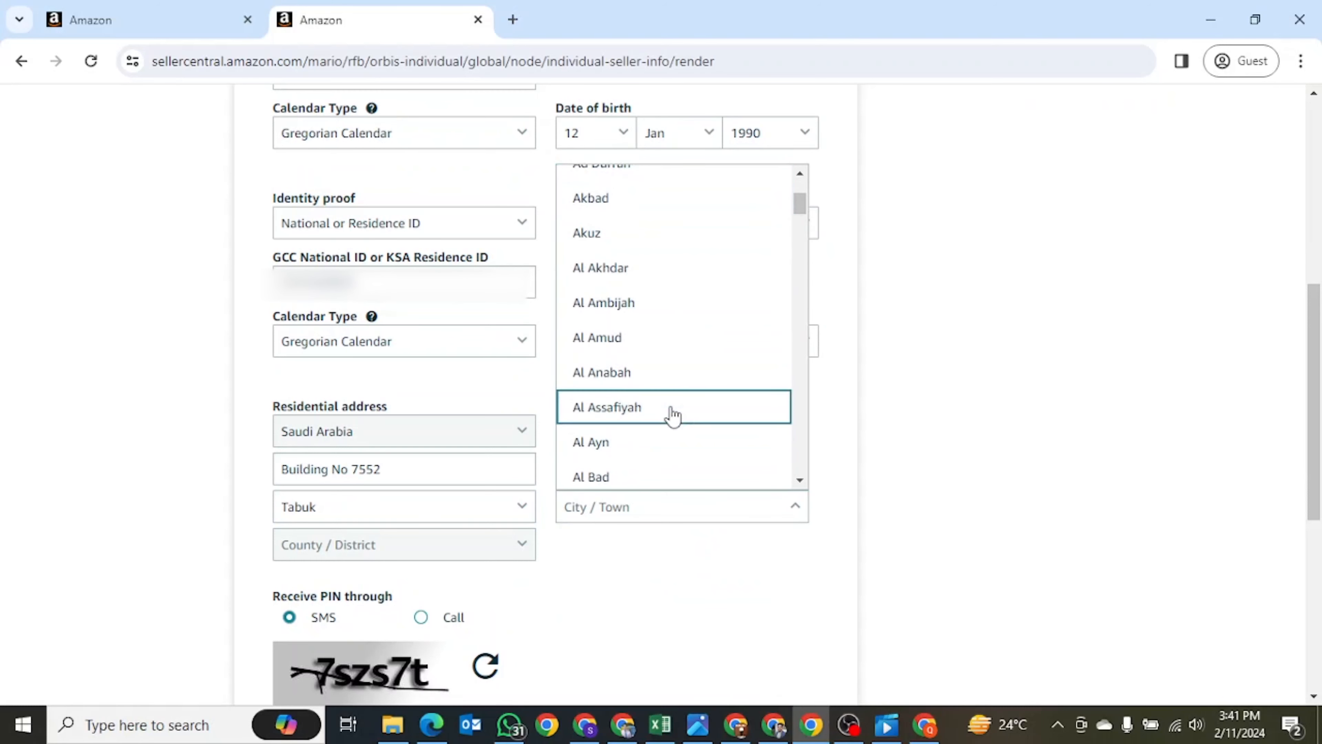
{"action": "scroll", "coordinate": [673, 415], "scroll_direction": "down", "scroll_amount": 10}
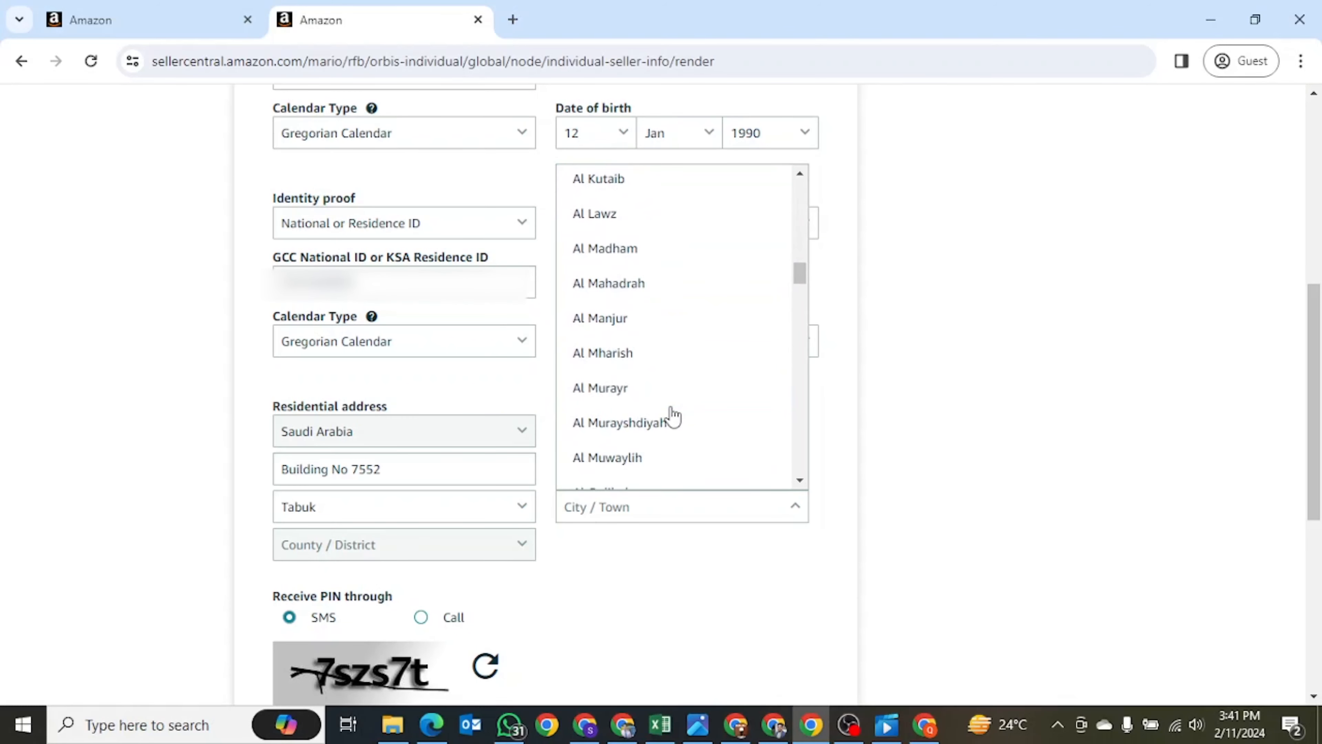
{"action": "scroll", "coordinate": [673, 415], "scroll_direction": "down", "scroll_amount": 5}
{"action": "scroll", "coordinate": [673, 416], "scroll_direction": "down", "scroll_amount": 3}
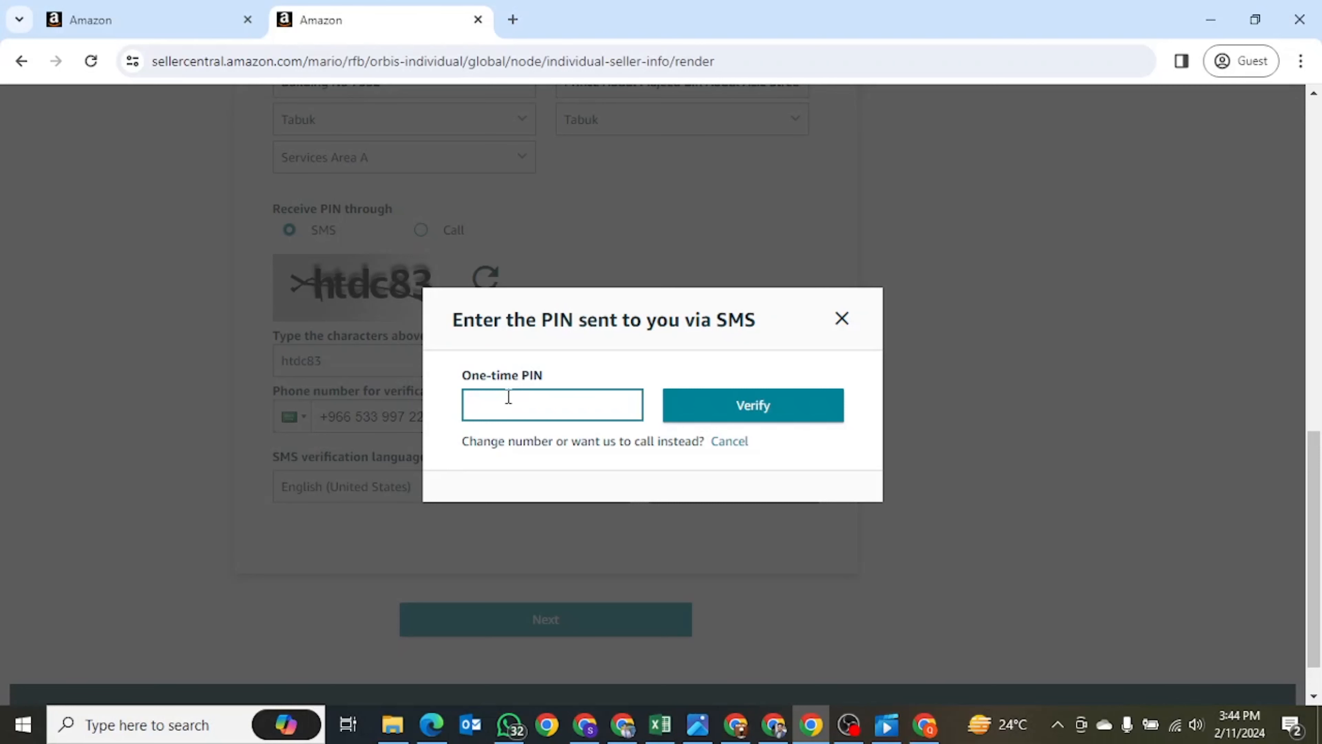
Step: Enter the SMS one-time PIN, verify the phone, and continue
{"action": "left_click", "coordinate": [676, 414]}
{"action": "left_click", "coordinate": [550, 572]}
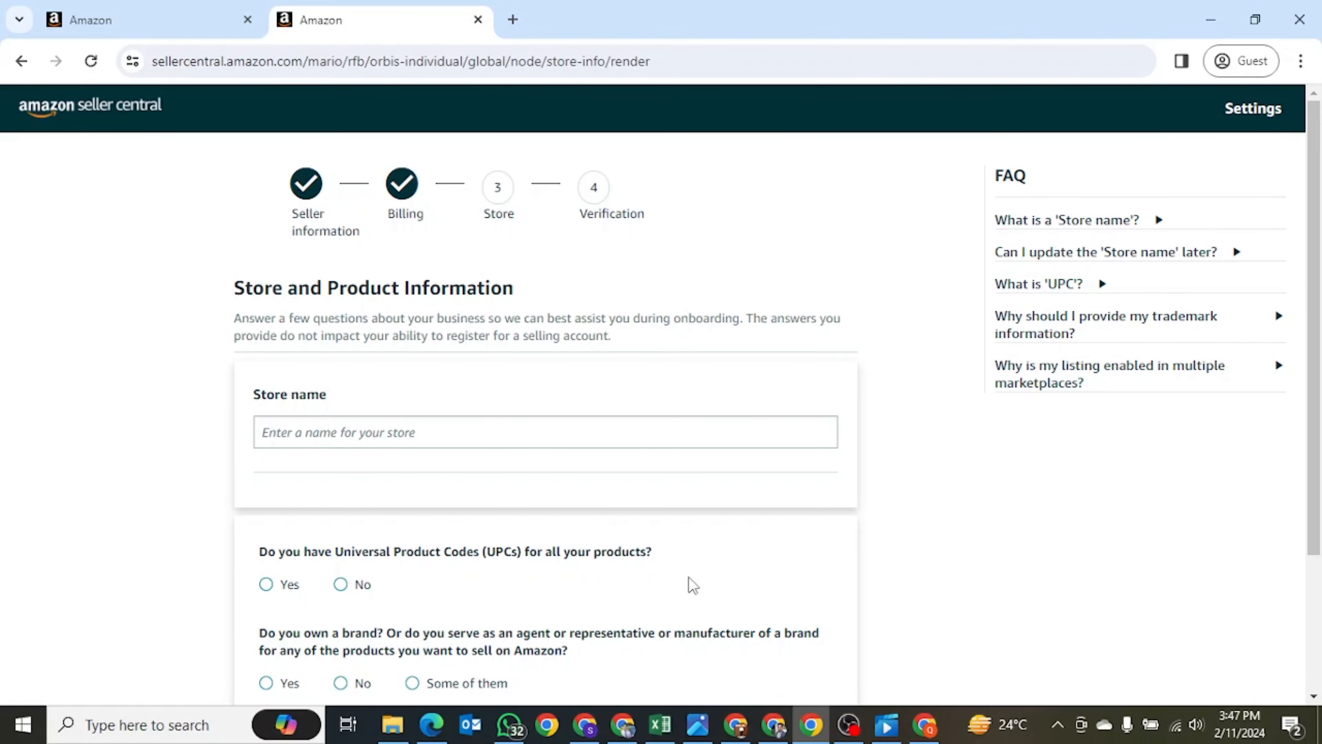
Step: Try store names until 'Value Shop Ltd' is entered and shows as available
{"action": "scroll", "coordinate": [693, 584], "scroll_direction": "down", "scroll_amount": 2}
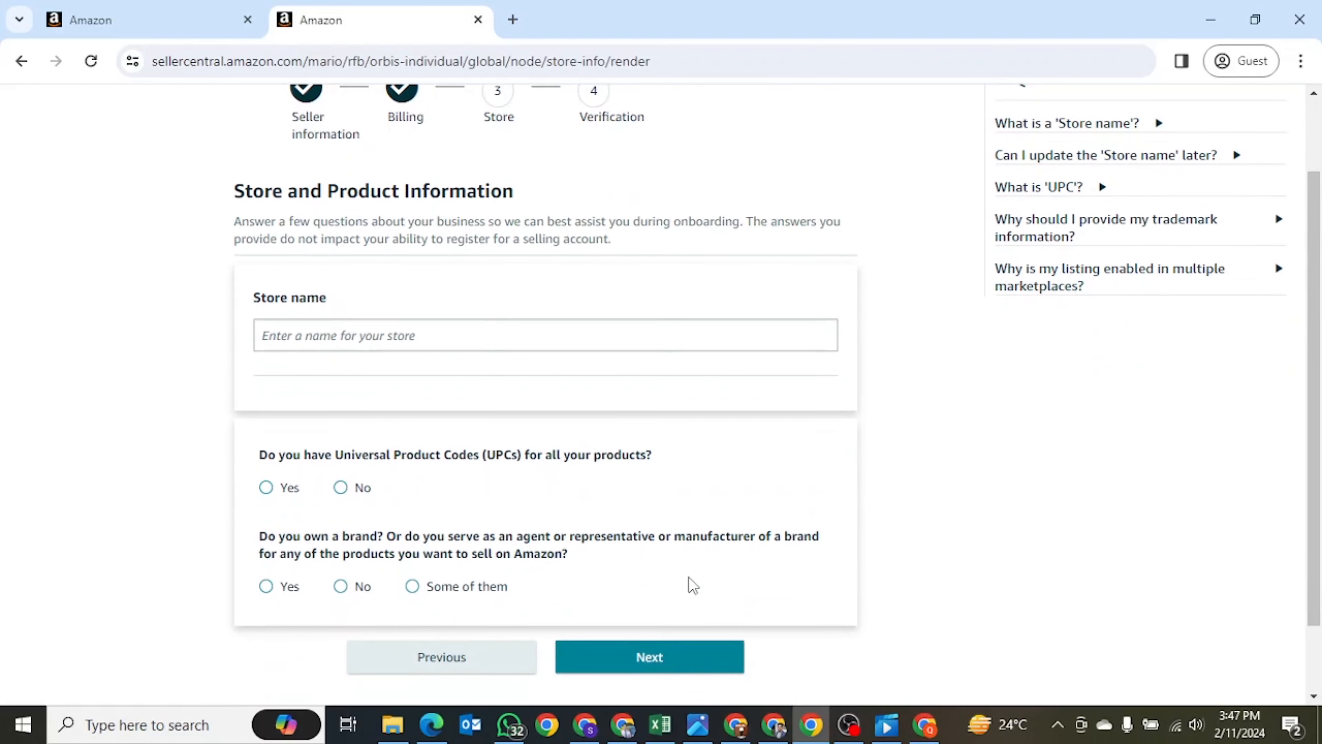
{"action": "left_click", "coordinate": [574, 331]}
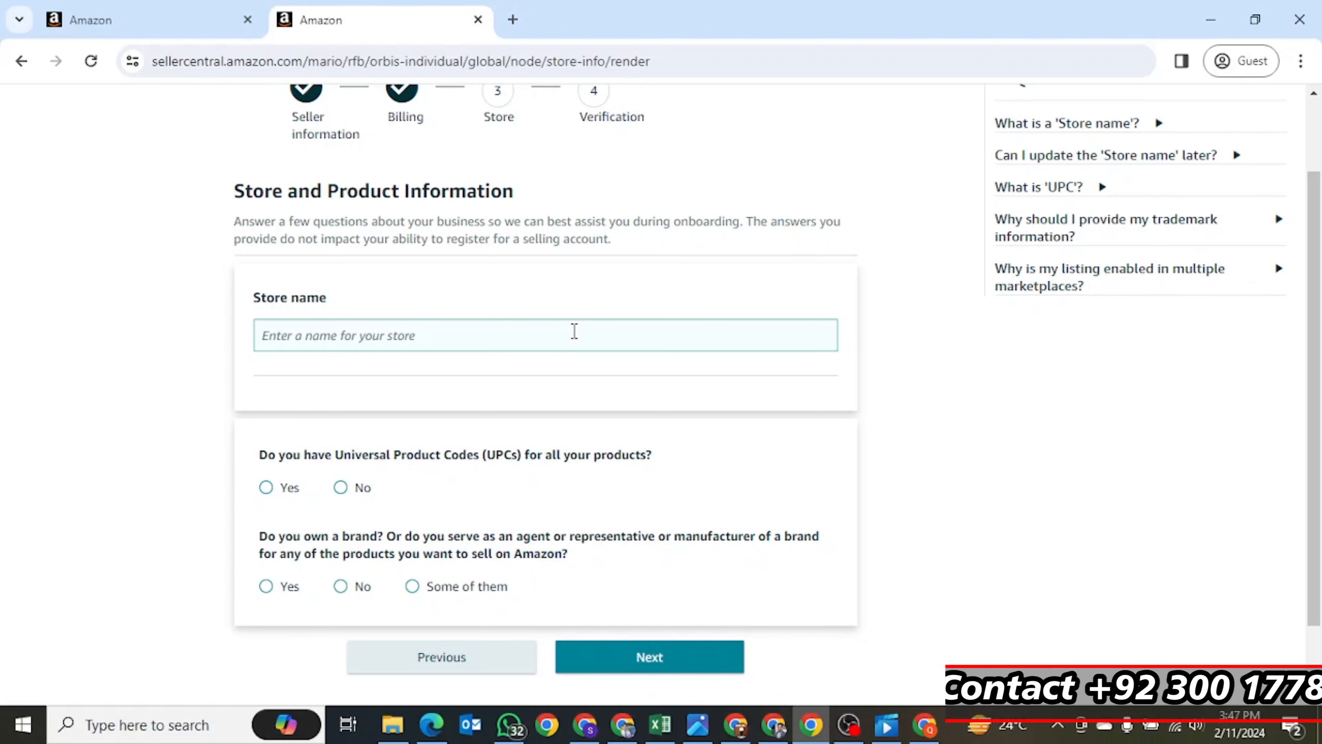
{"action": "type", "text": "Value "}
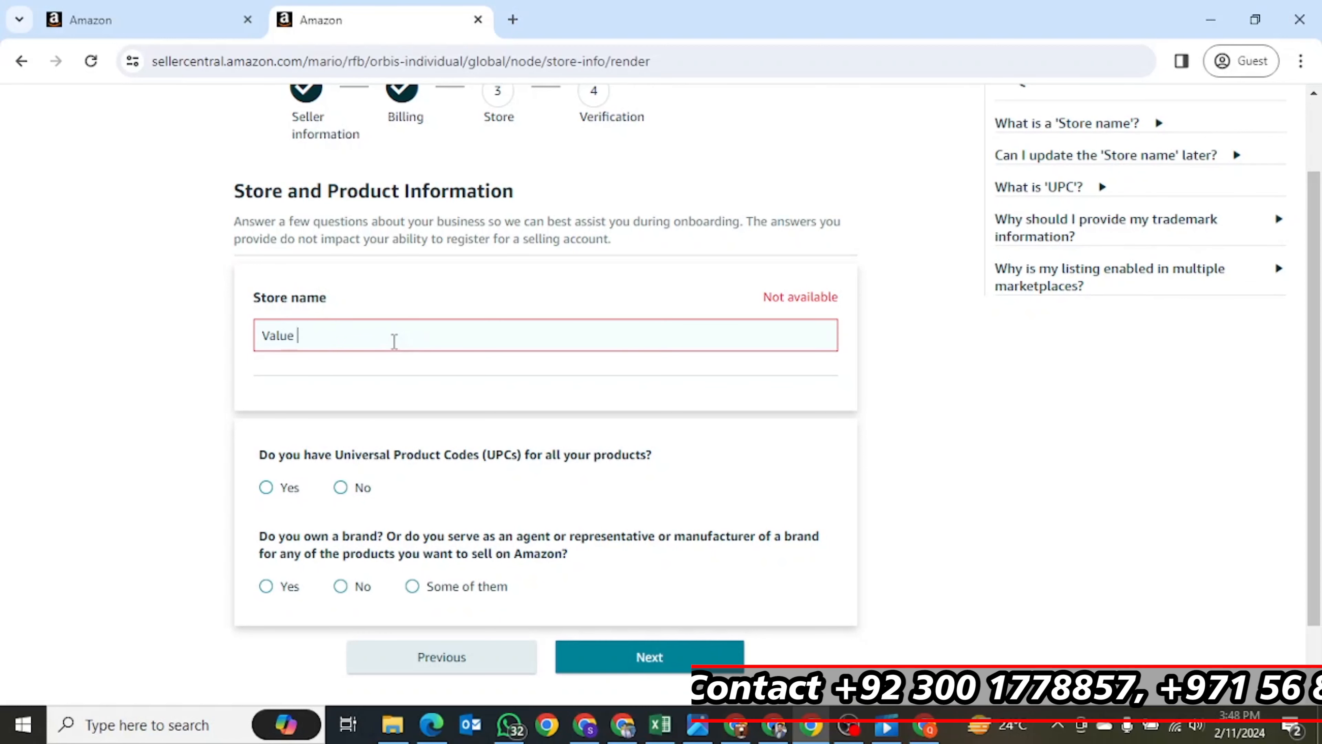
{"action": "type", "text": "Shop"}
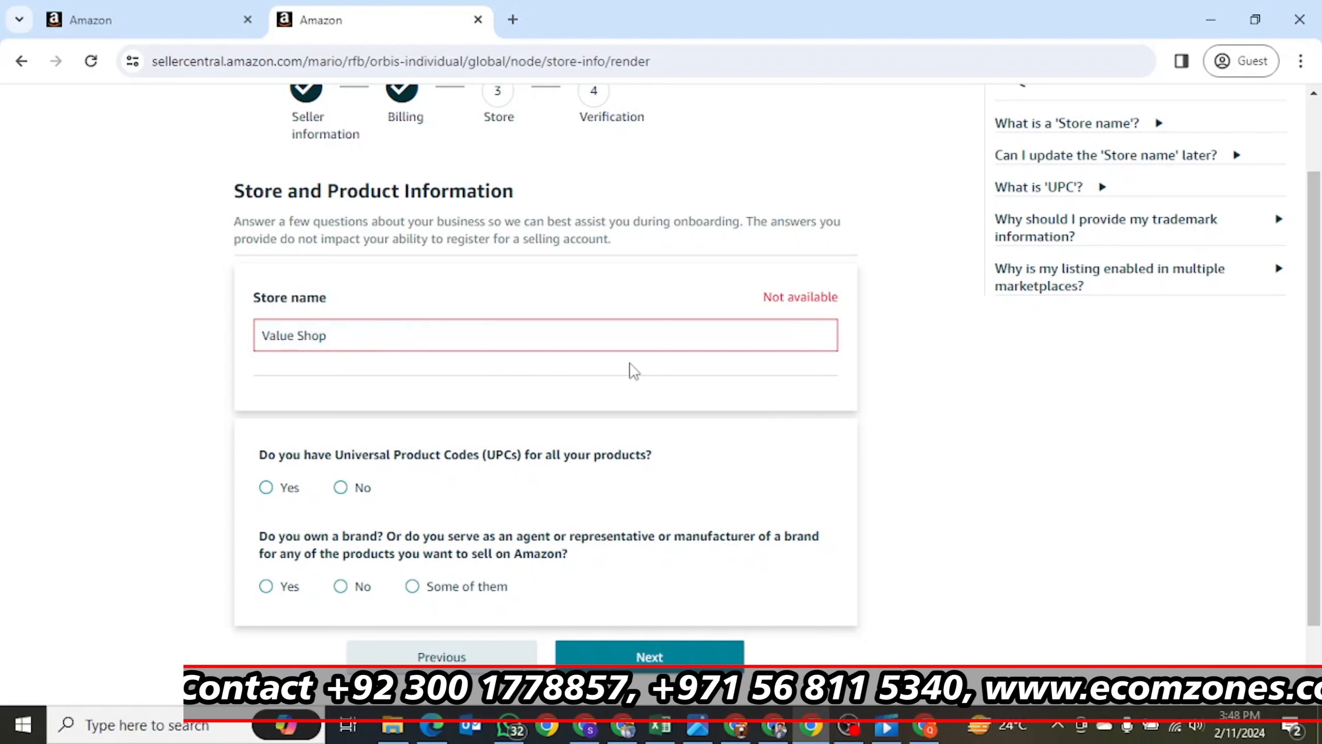
{"action": "left_click", "coordinate": [480, 345]}
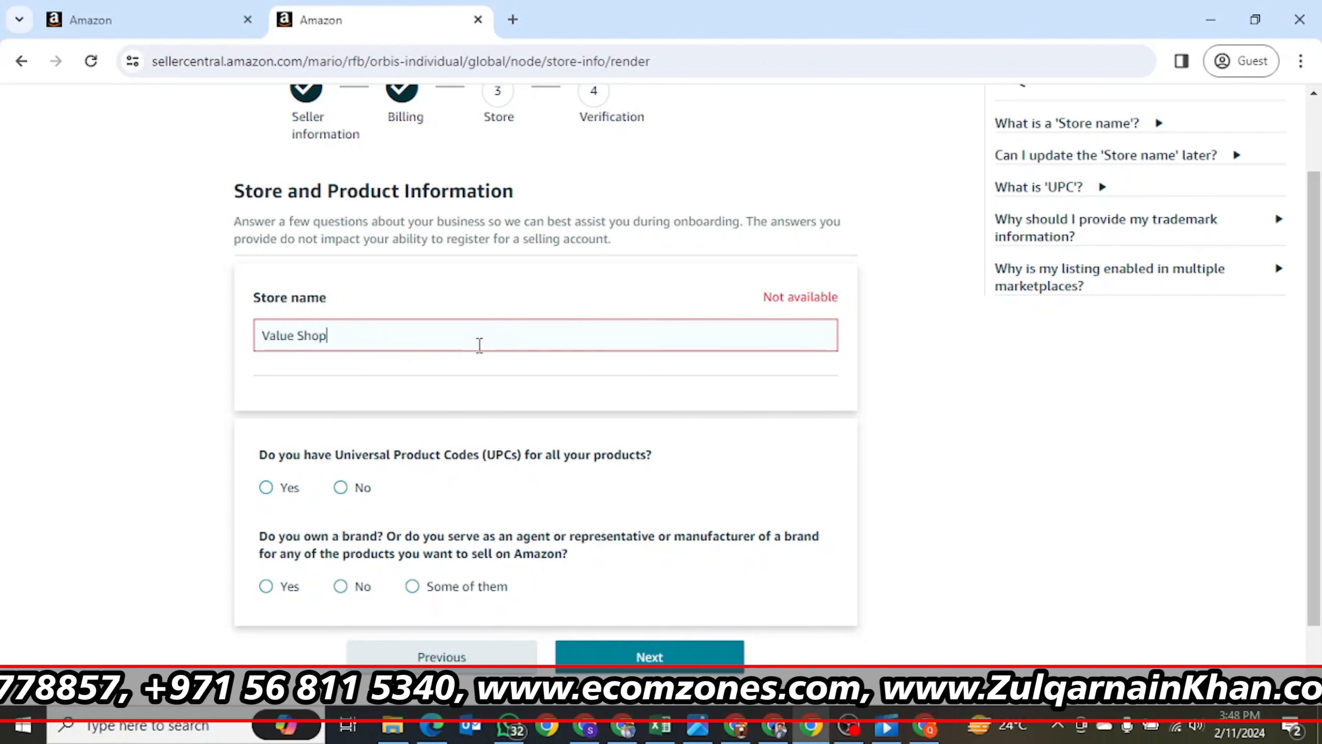
{"action": "key", "text": "BackSpace"}
{"action": "key", "text": "BackSpace"}
{"action": "key", "text": "BackSpace"}
{"action": "key", "text": "BackSpace"}
{"action": "key", "text": "BackSpace"}
{"action": "key", "text": "BackSpace"}
{"action": "key", "text": "BackSpace"}
{"action": "key", "text": "BackSpace"}
{"action": "key", "text": "BackSpace"}
{"action": "key", "text": "BackSpace"}
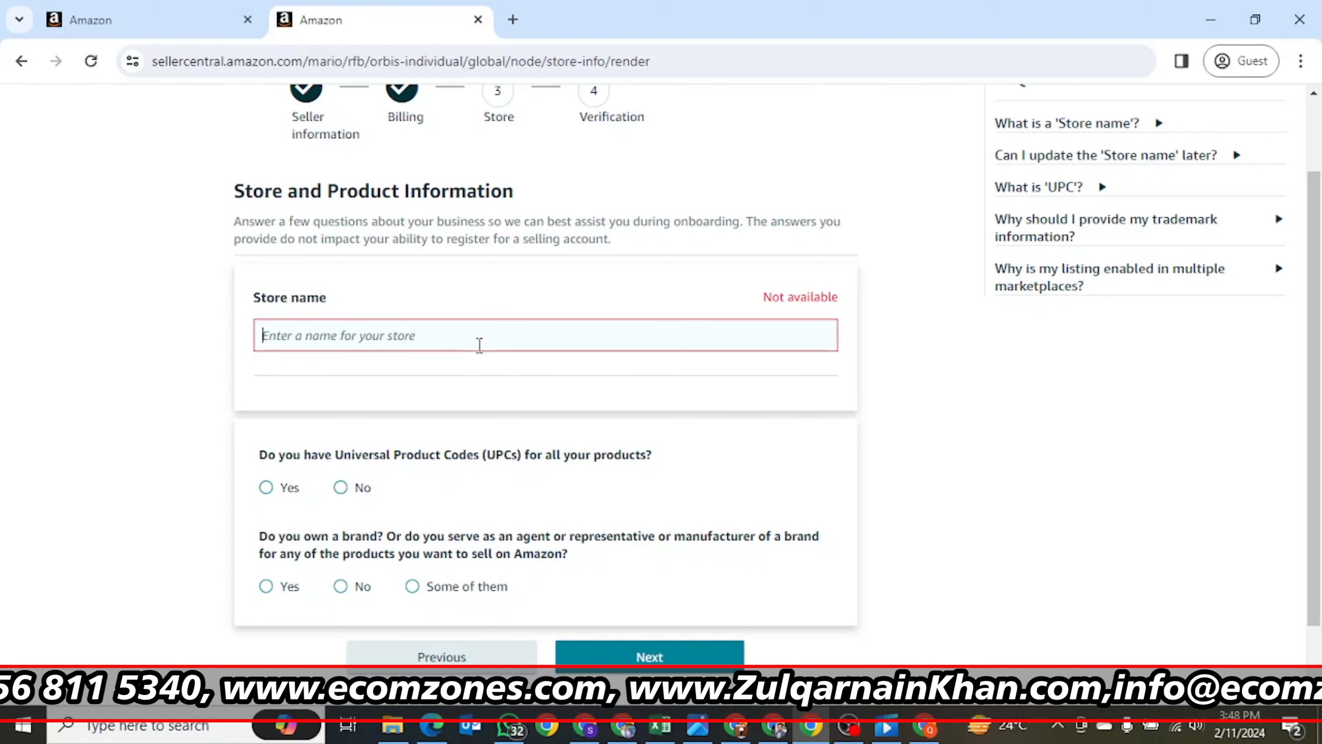
{"action": "type", "text": "Vict"}
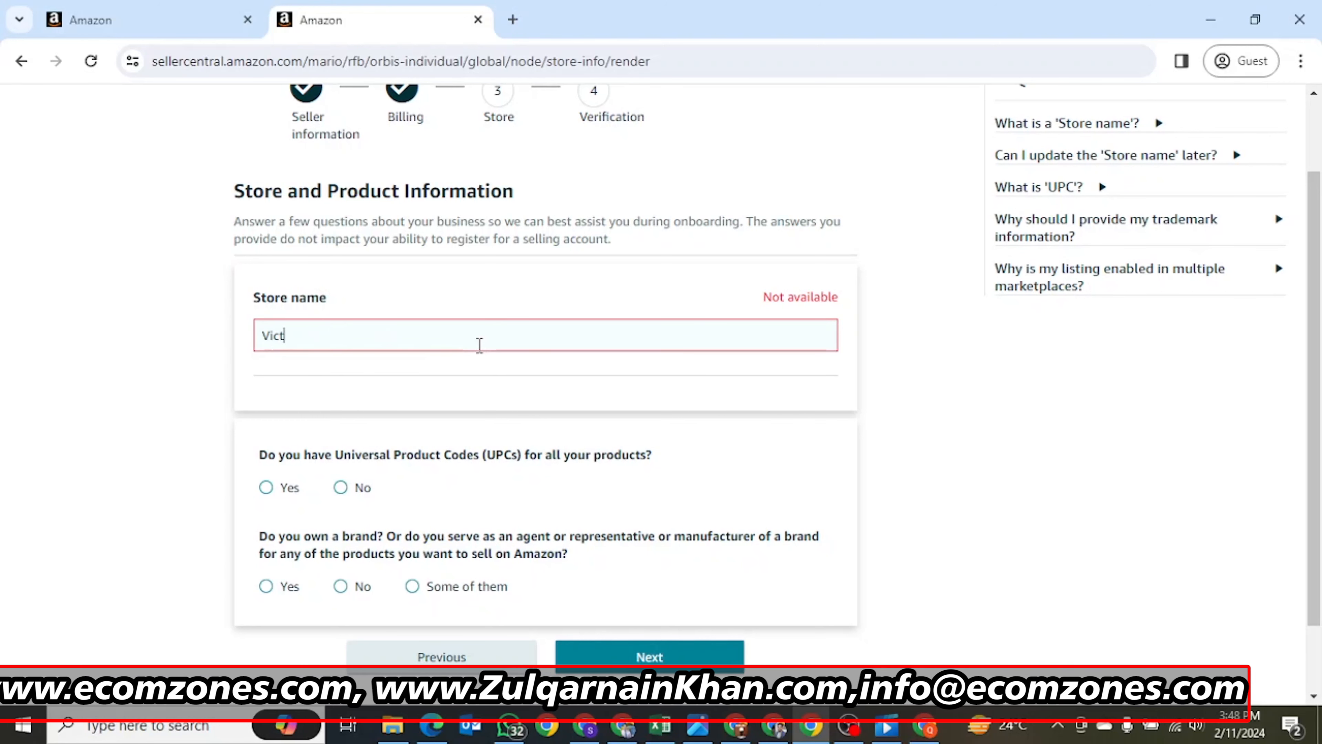
{"action": "type", "text": "or Solution"}
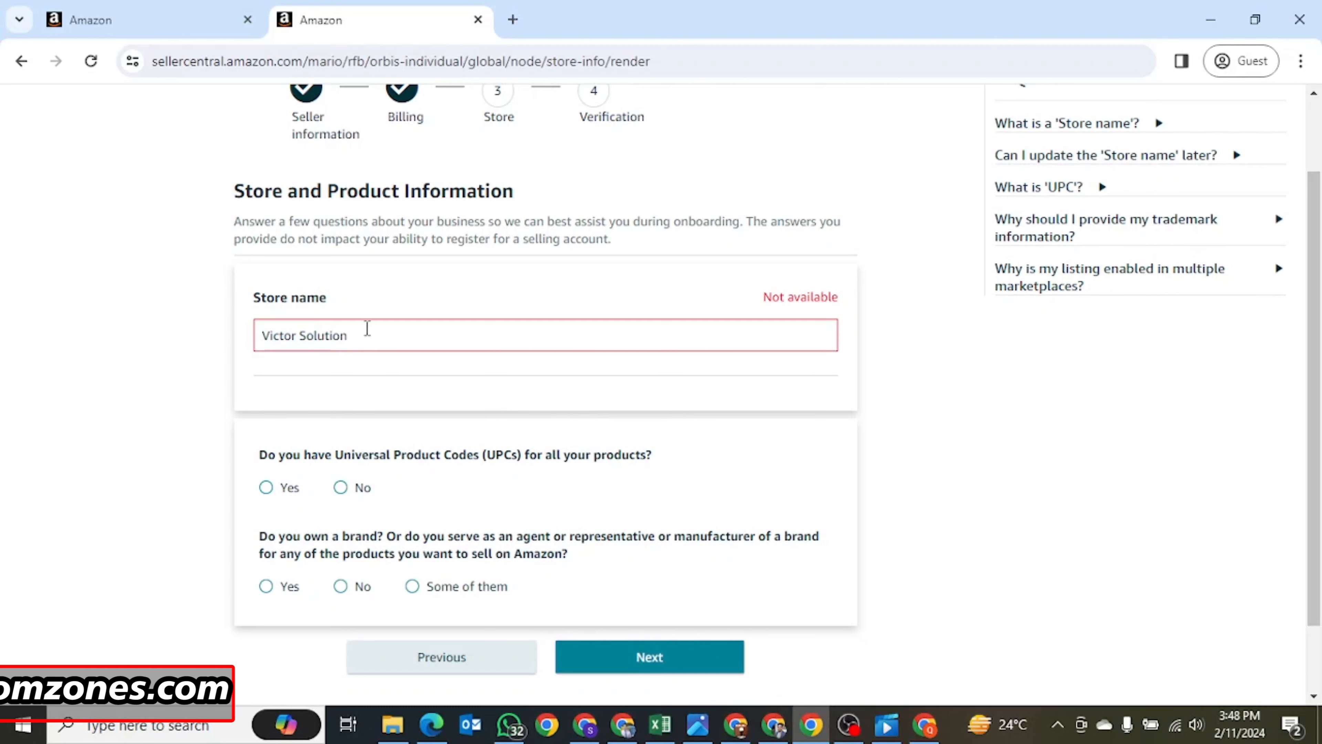
{"action": "left_click", "coordinate": [296, 335]}
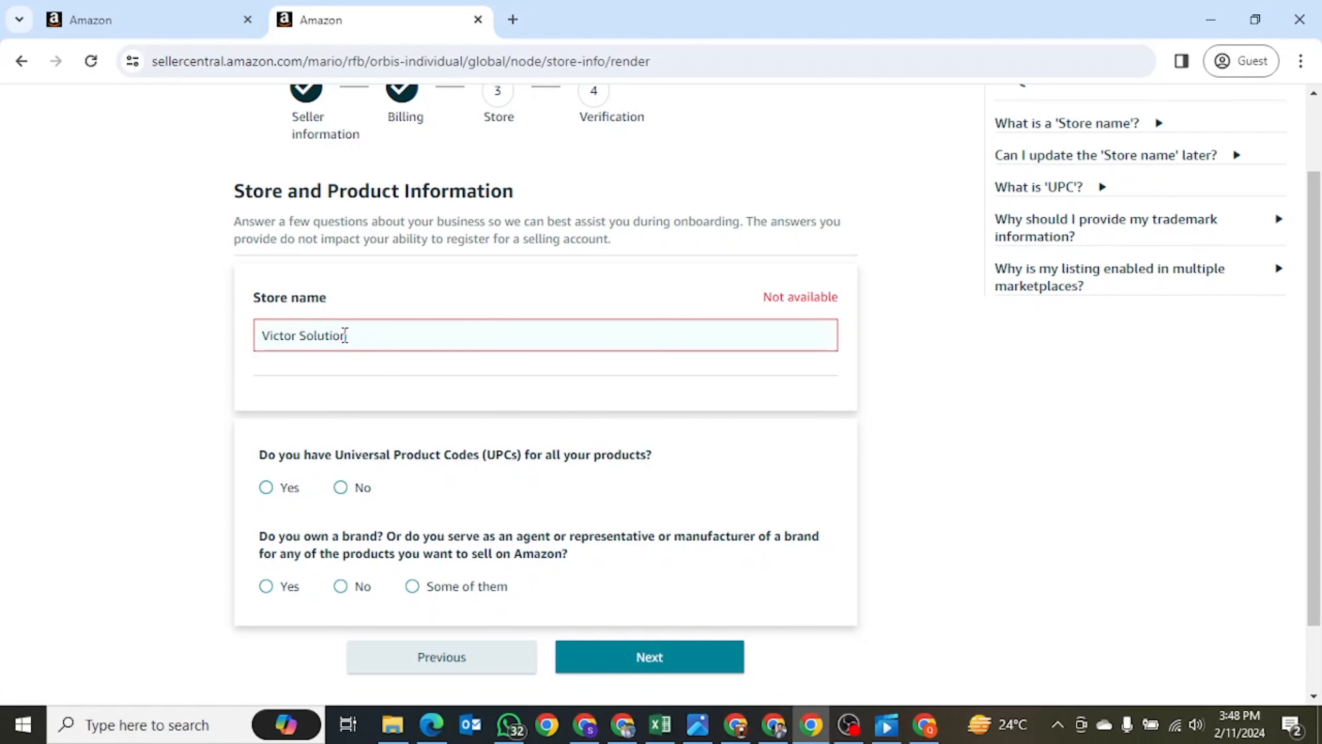
{"action": "key", "text": "ctrl+a"}
{"action": "type", "text": "Value Shop Ltd"}
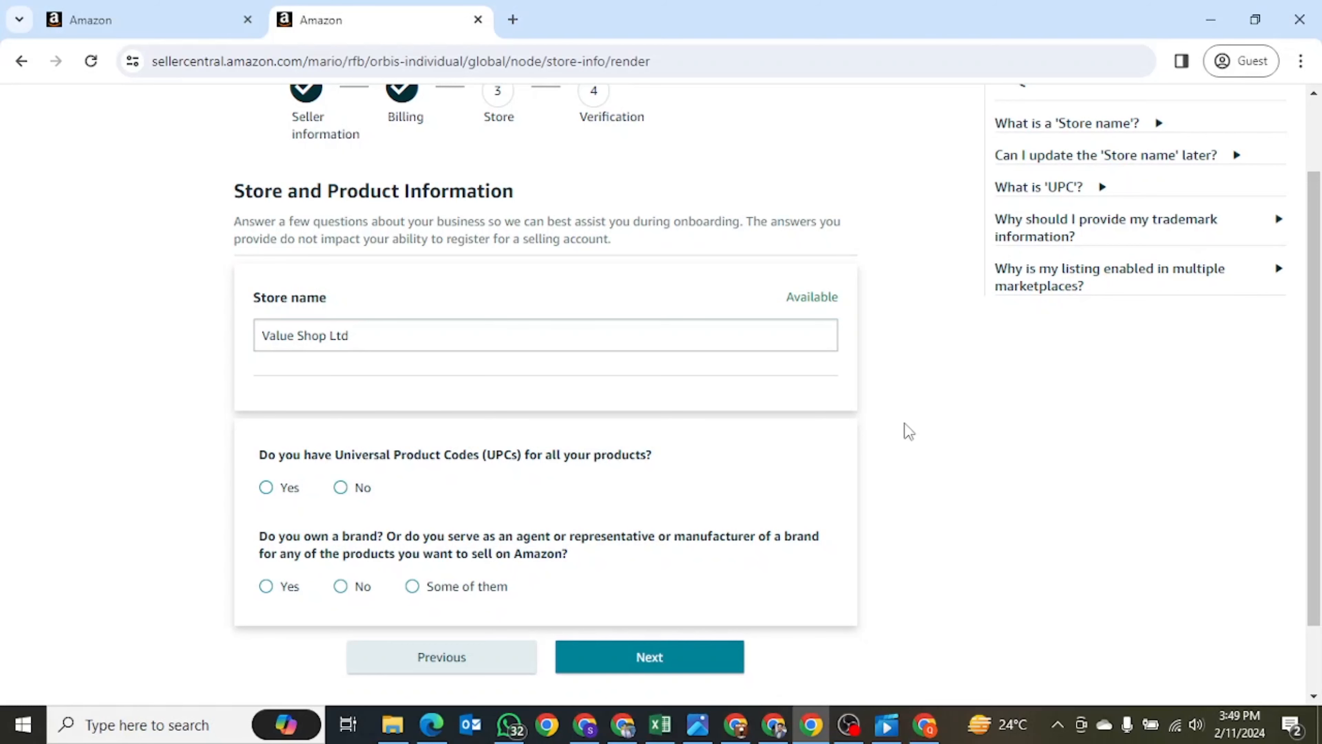
Step: Answer No for UPCs, Some of them for brand ownership, No for trademark, and continue
{"action": "scroll", "coordinate": [906, 432], "scroll_direction": "down", "scroll_amount": 2}
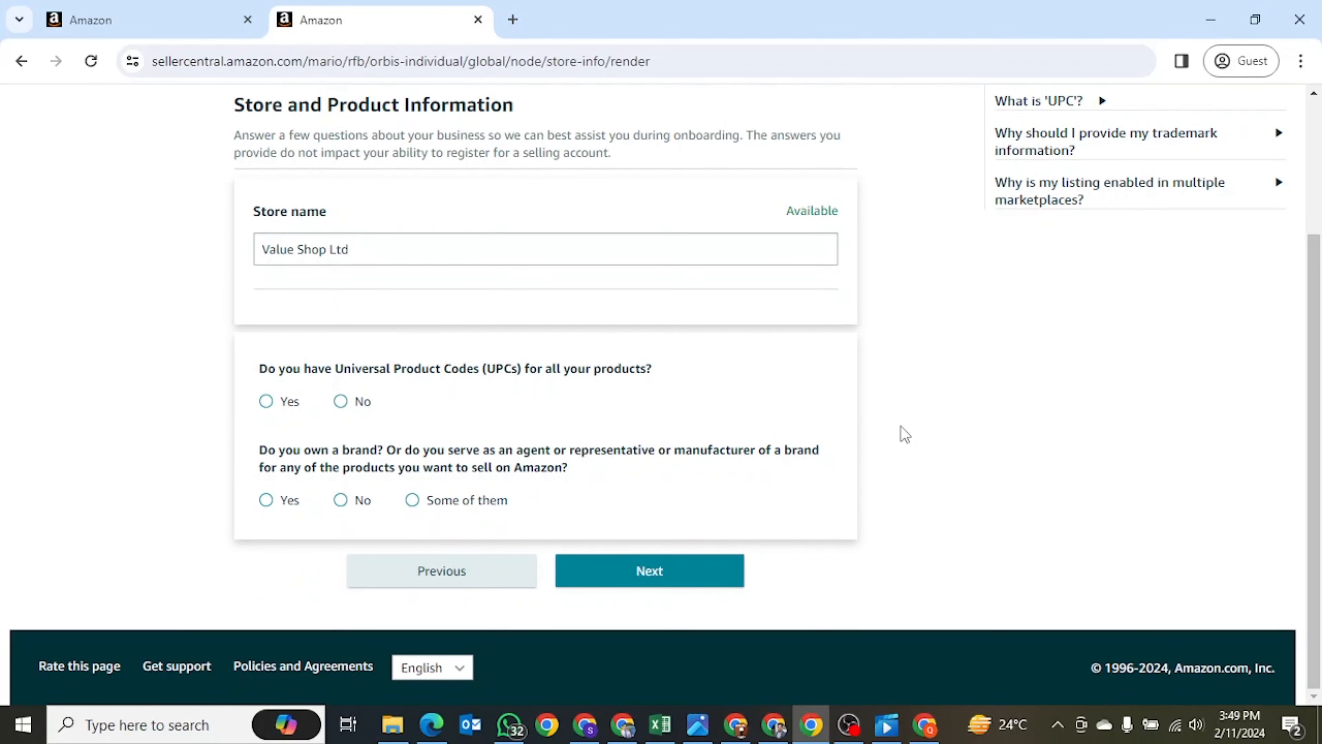
{"action": "left_click", "coordinate": [342, 403]}
{"action": "left_click", "coordinate": [416, 502]}
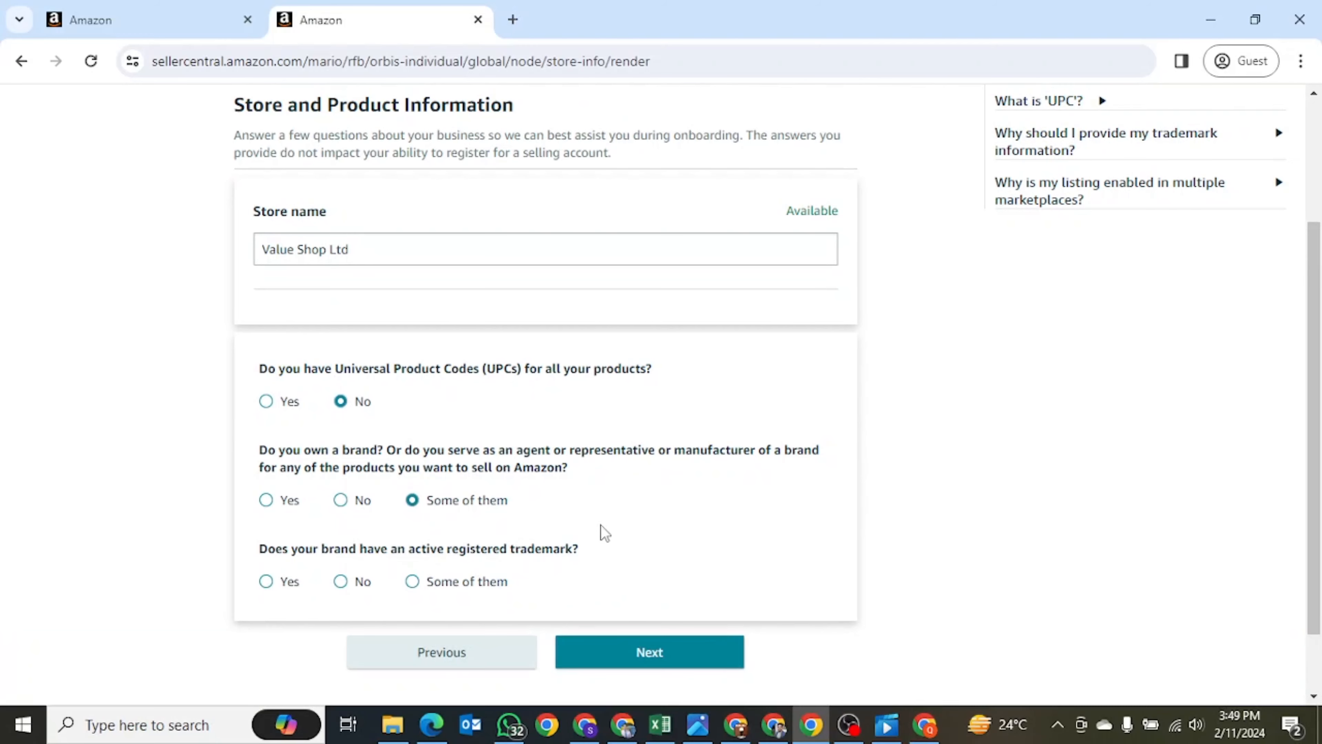
{"action": "scroll", "coordinate": [601, 526], "scroll_direction": "down", "scroll_amount": 2}
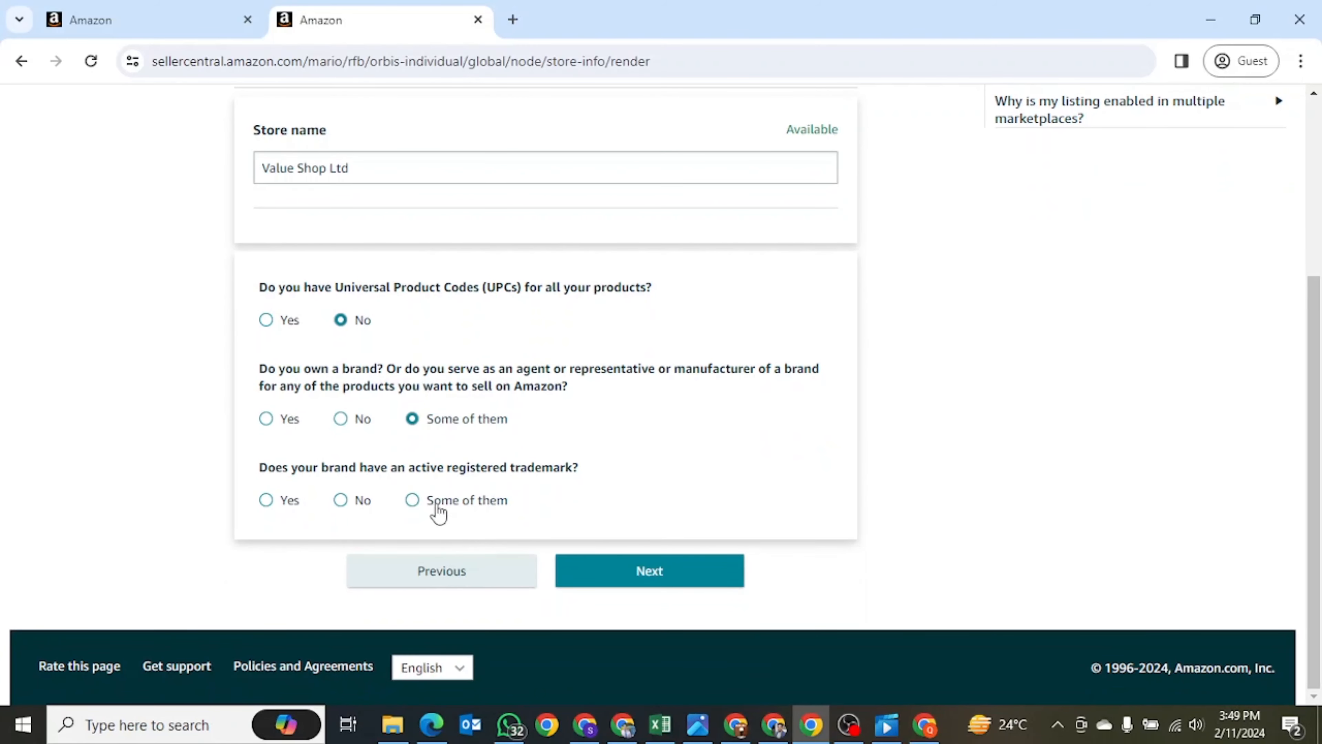
{"action": "left_click", "coordinate": [341, 501]}
{"action": "left_click", "coordinate": [616, 573]}
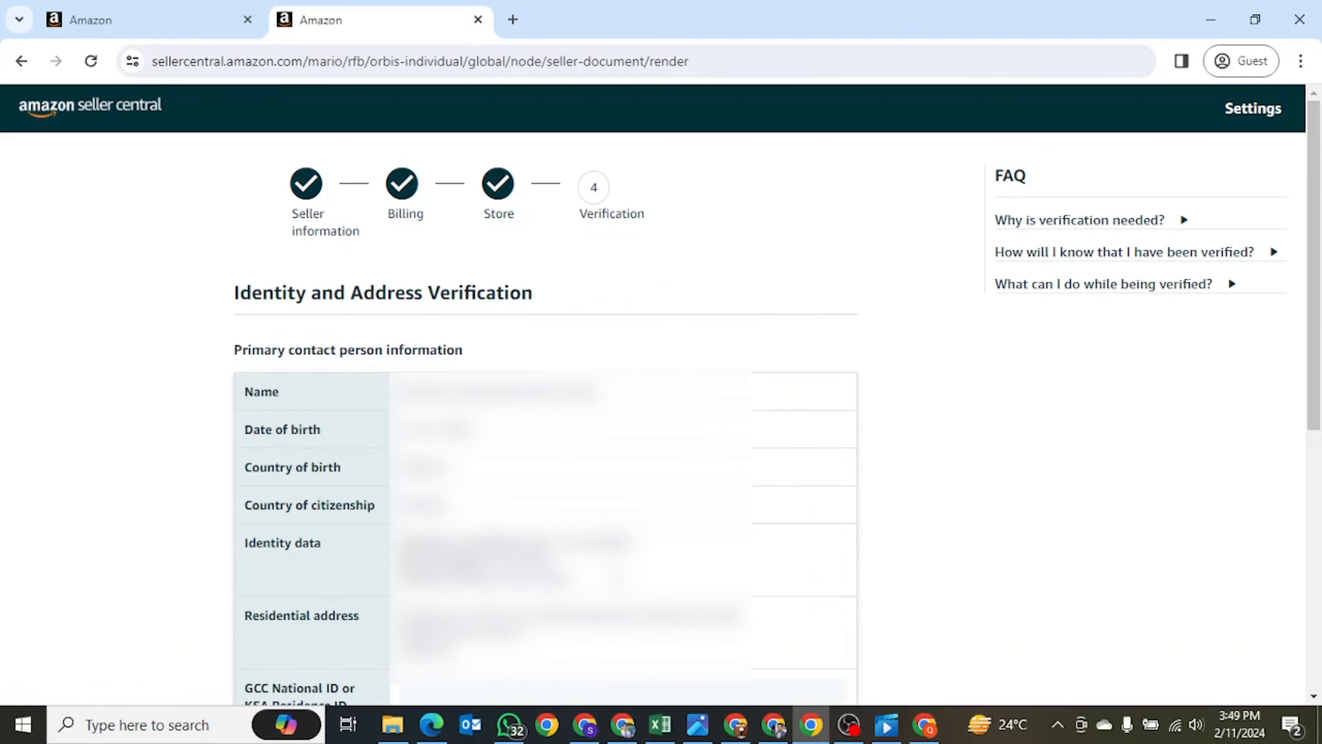
Step: Upload Aqama - Front from the client's folder under E:\Clients as the ID front side
{"action": "scroll", "coordinate": [612, 564], "scroll_direction": "down", "scroll_amount": 5}
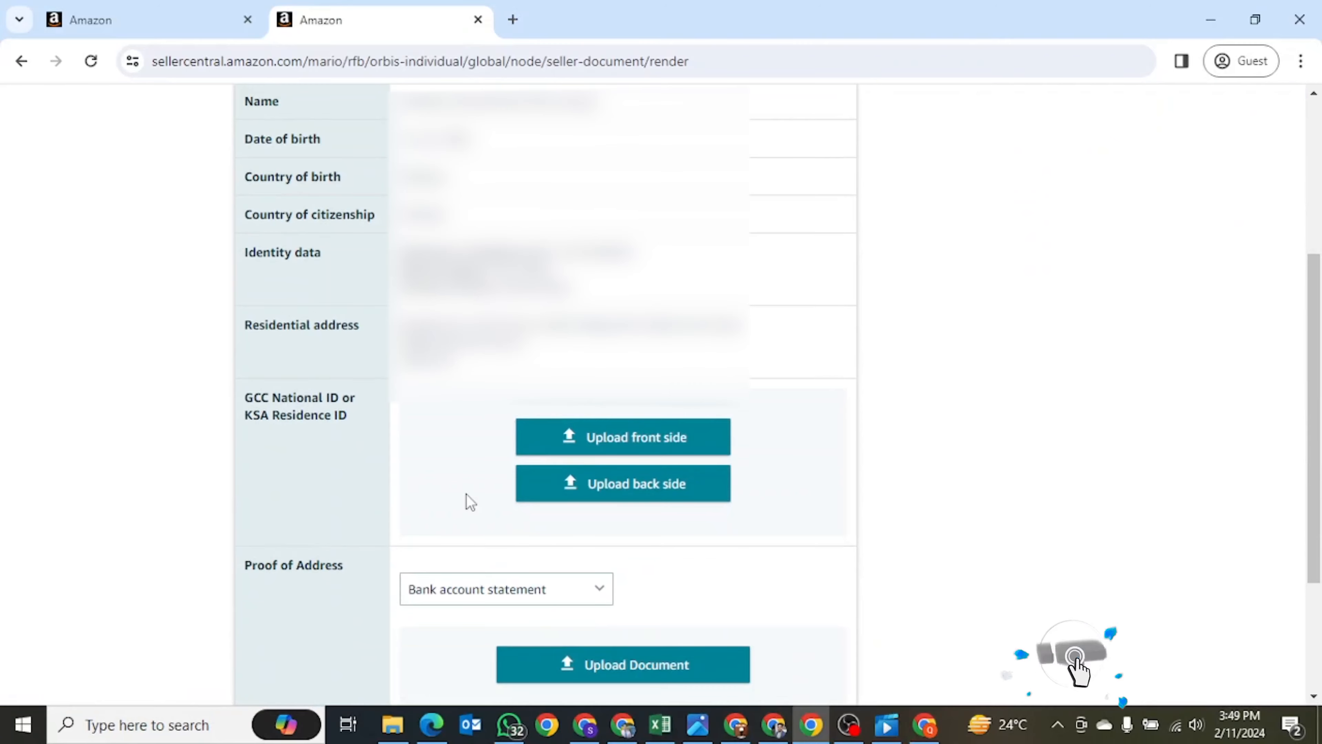
{"action": "left_click", "coordinate": [577, 450]}
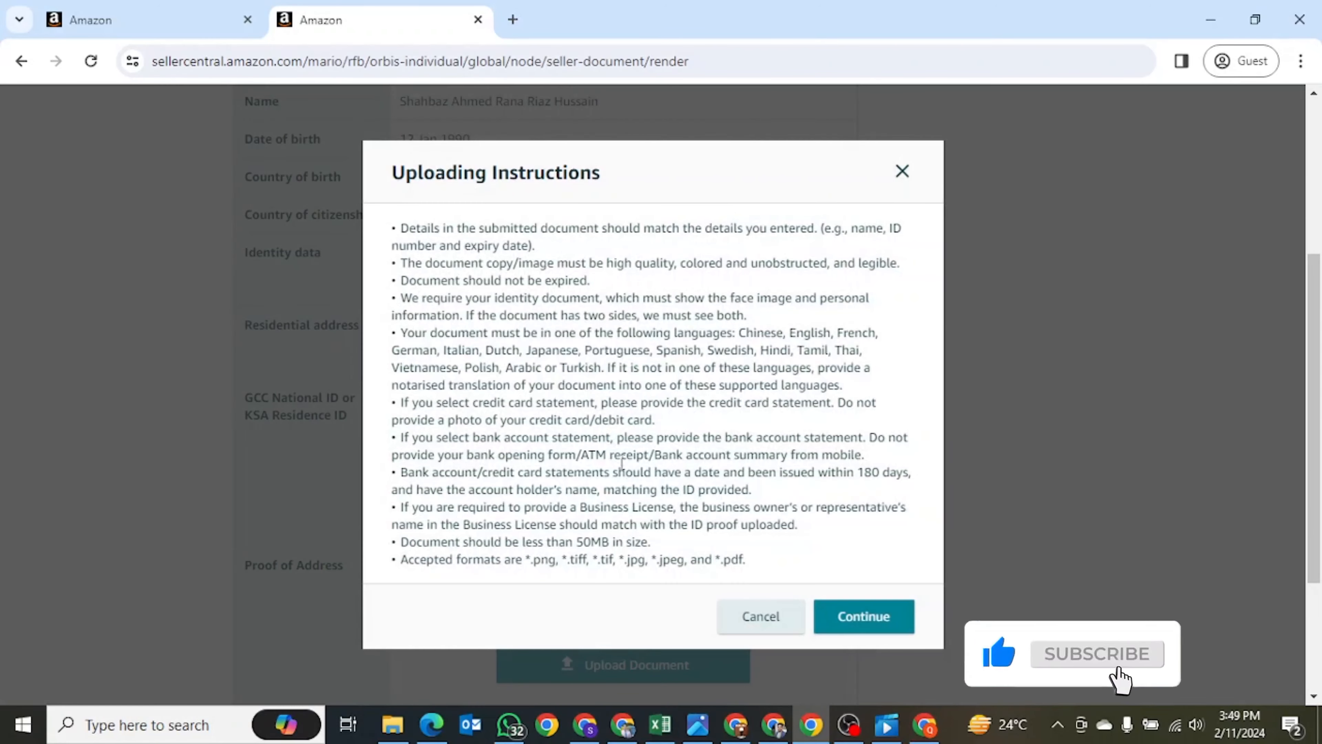
{"action": "scroll", "coordinate": [731, 344], "scroll_direction": "down", "scroll_amount": 1}
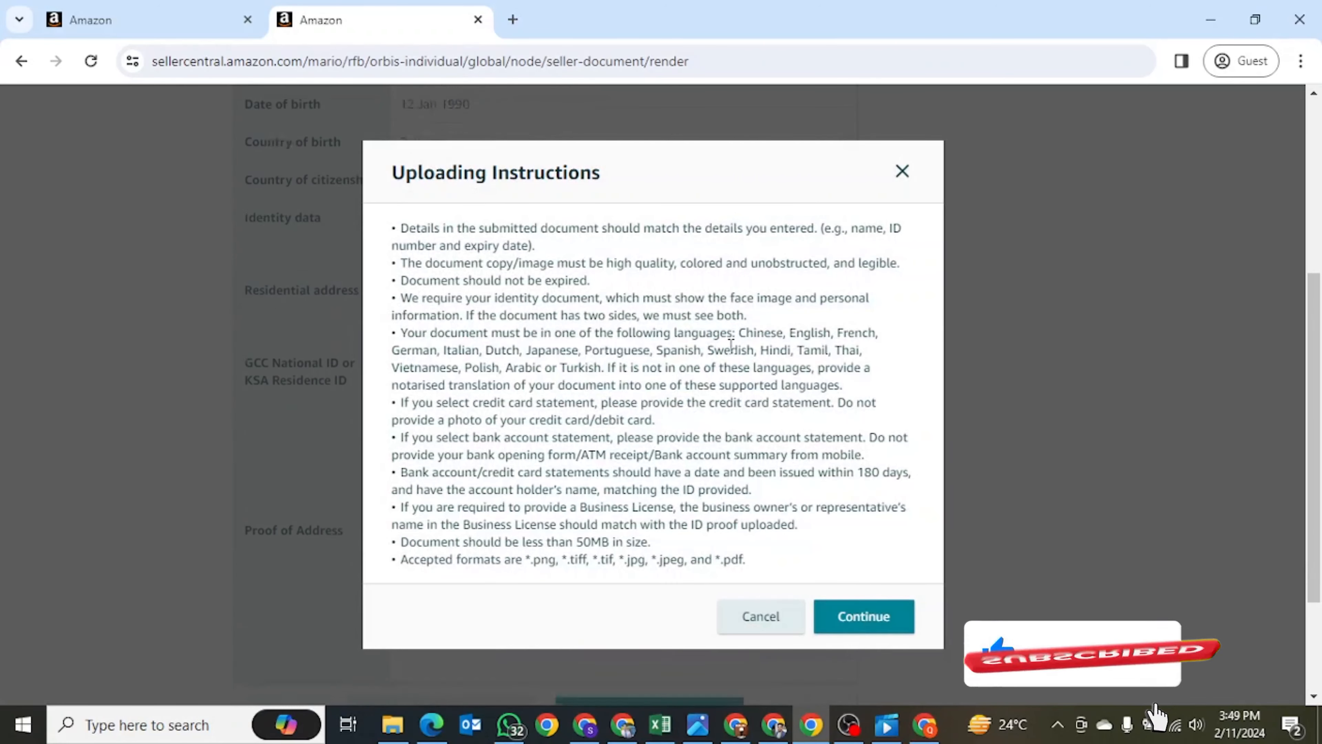
{"action": "scroll", "coordinate": [731, 344], "scroll_direction": "down", "scroll_amount": 3}
{"action": "scroll", "coordinate": [732, 344], "scroll_direction": "up", "scroll_amount": 4}
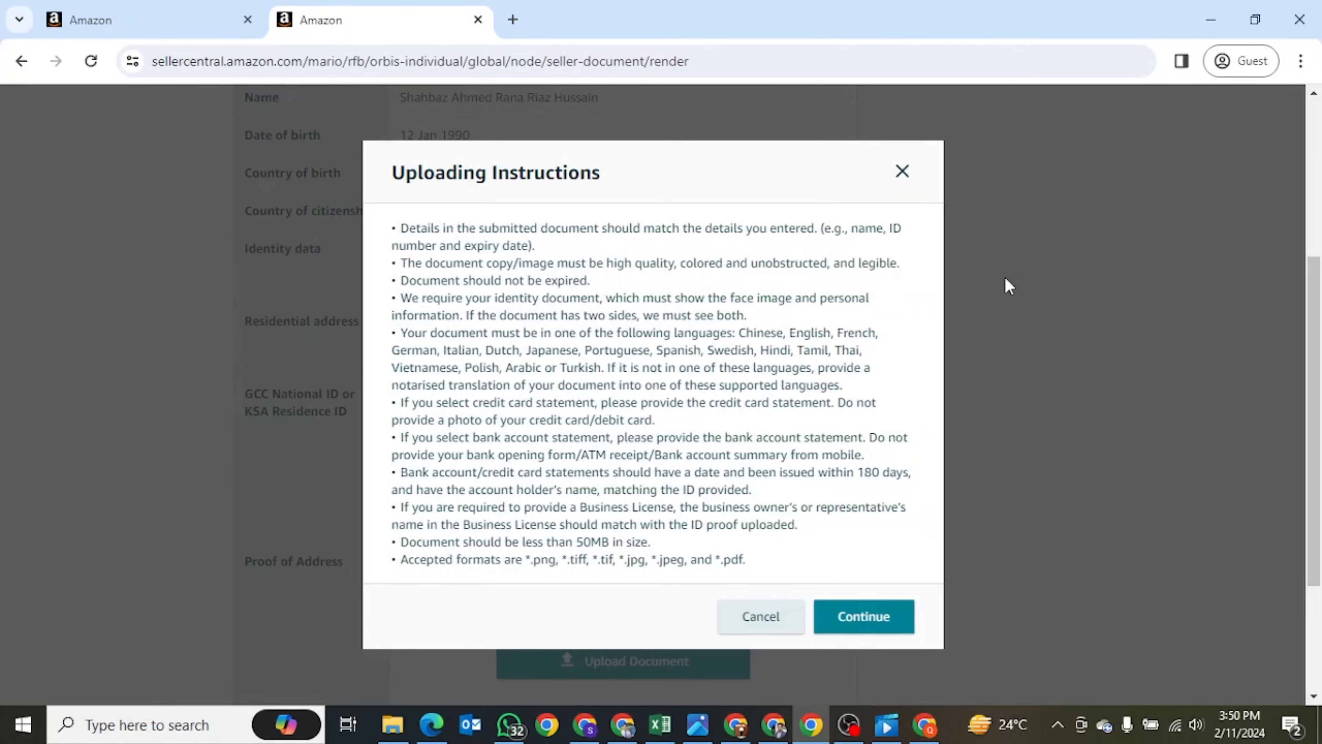
{"action": "left_click", "coordinate": [852, 614]}
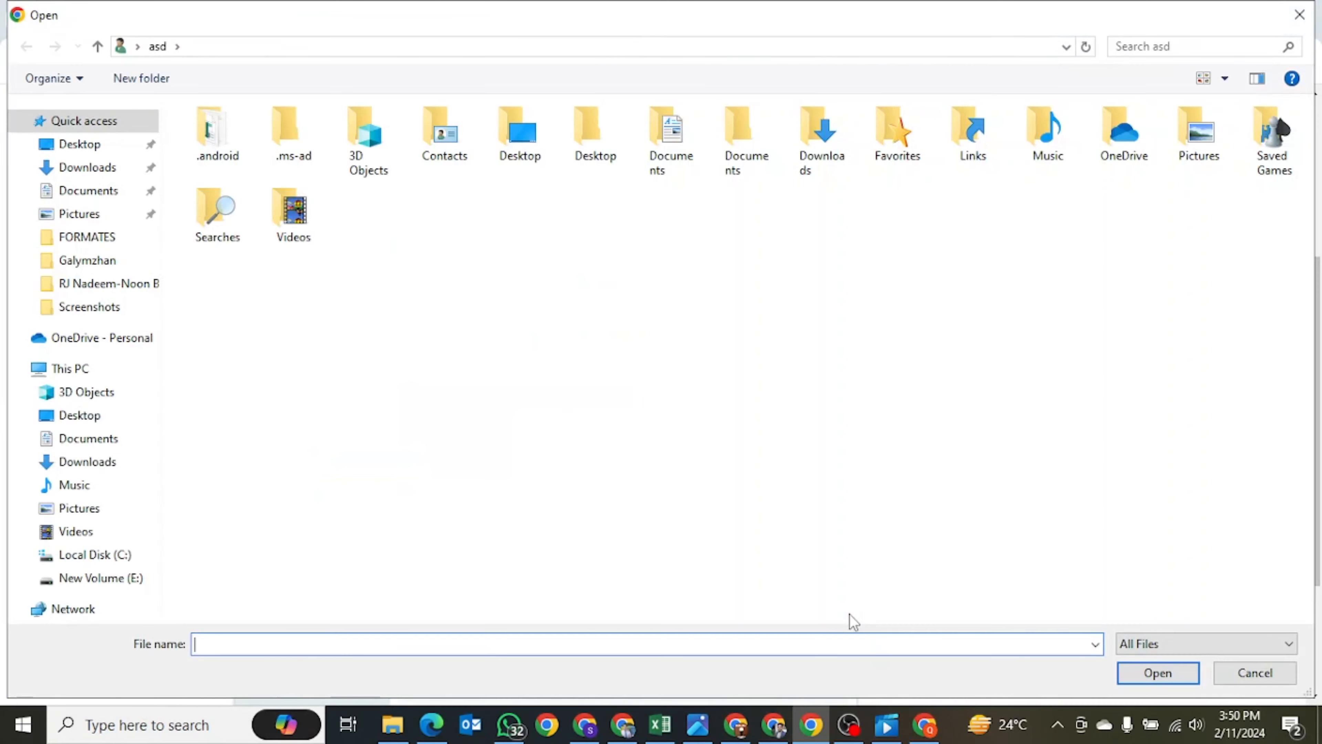
{"action": "left_click", "coordinate": [103, 579]}
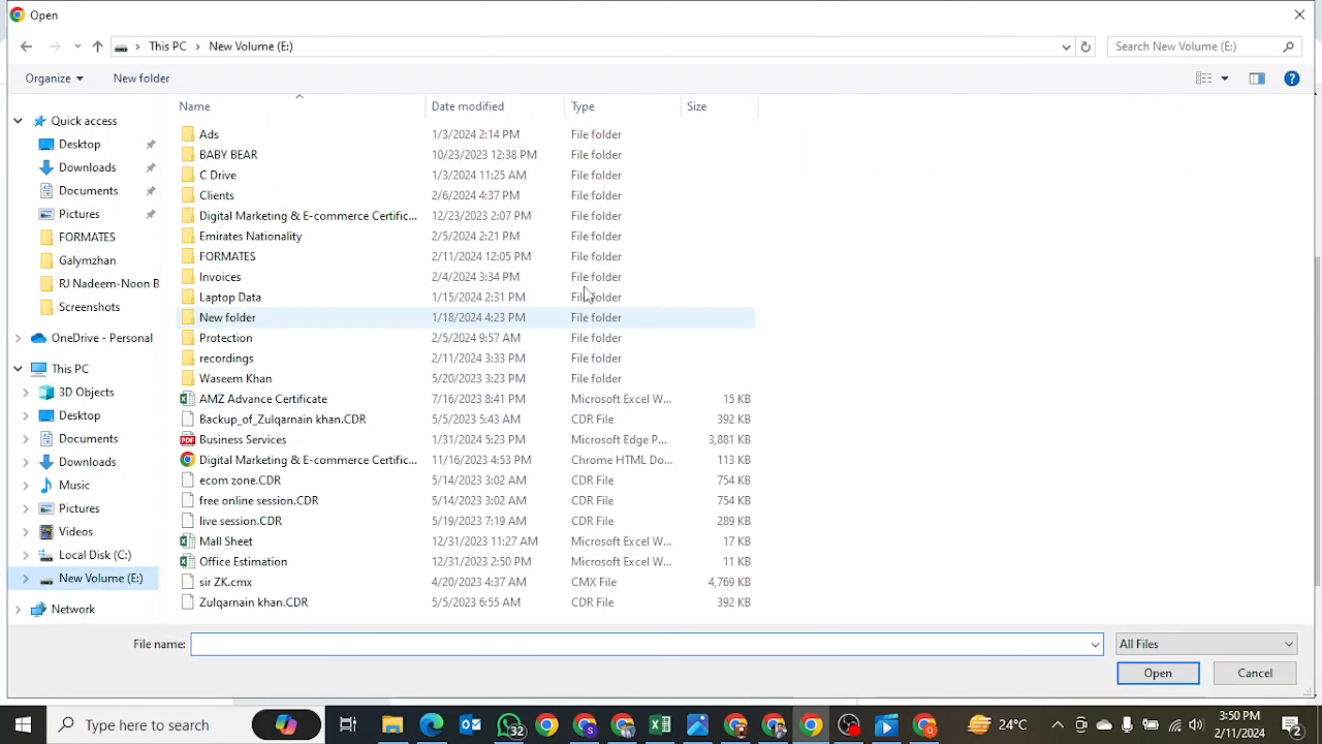
{"action": "double_click", "coordinate": [295, 195]}
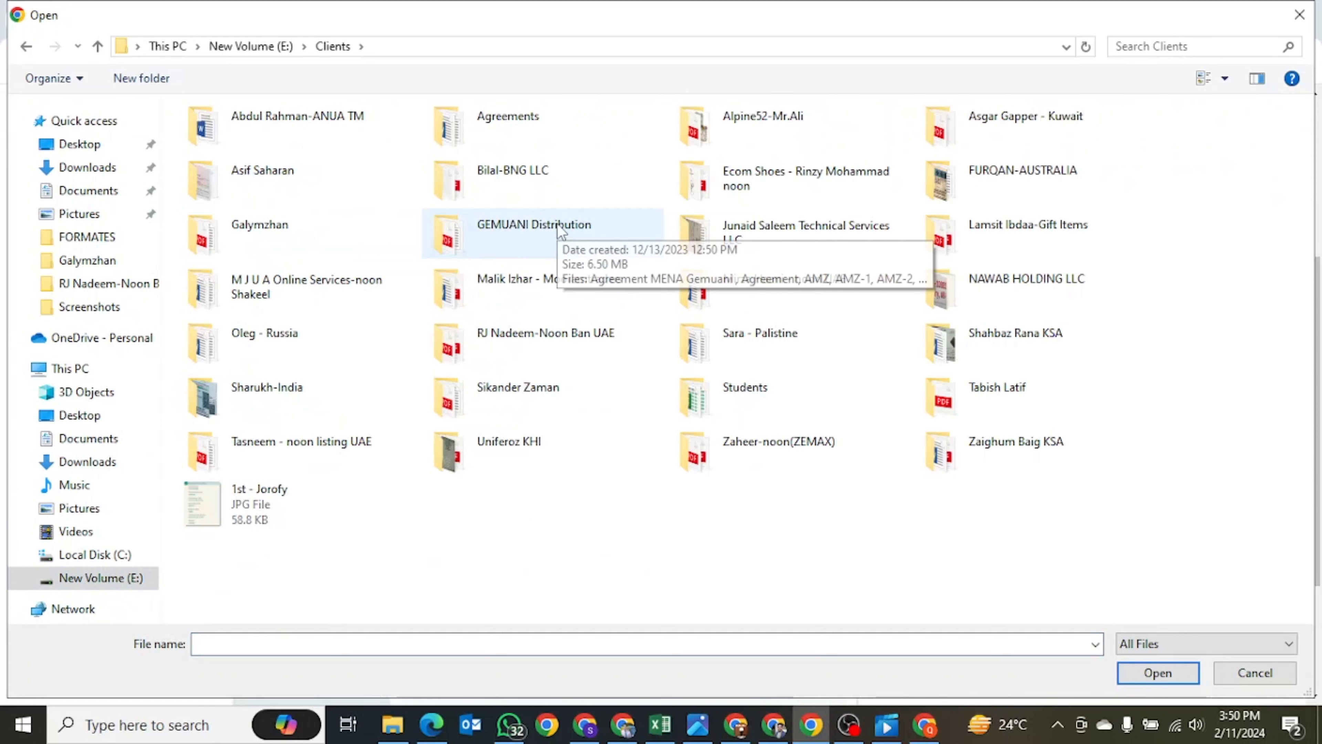
{"action": "double_click", "coordinate": [992, 332]}
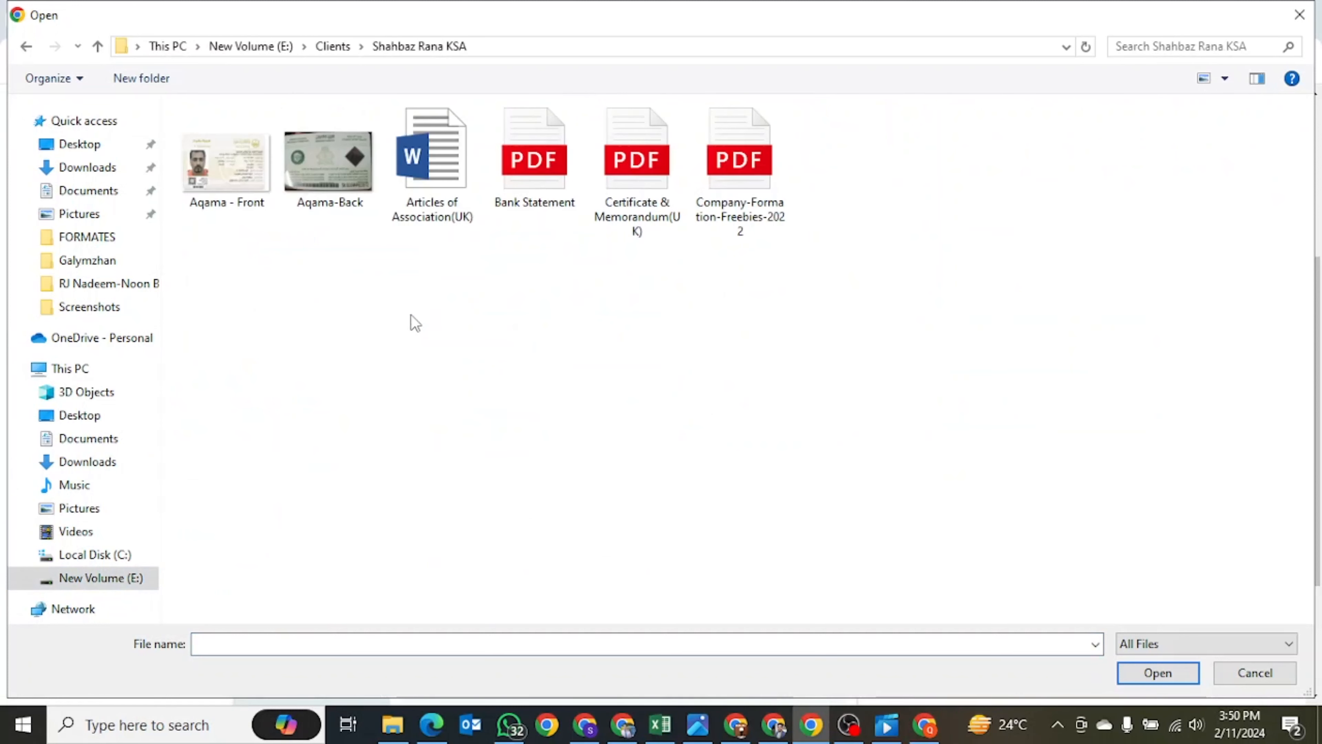
{"action": "left_click", "coordinate": [239, 173]}
{"action": "double_click", "coordinate": [237, 171]}
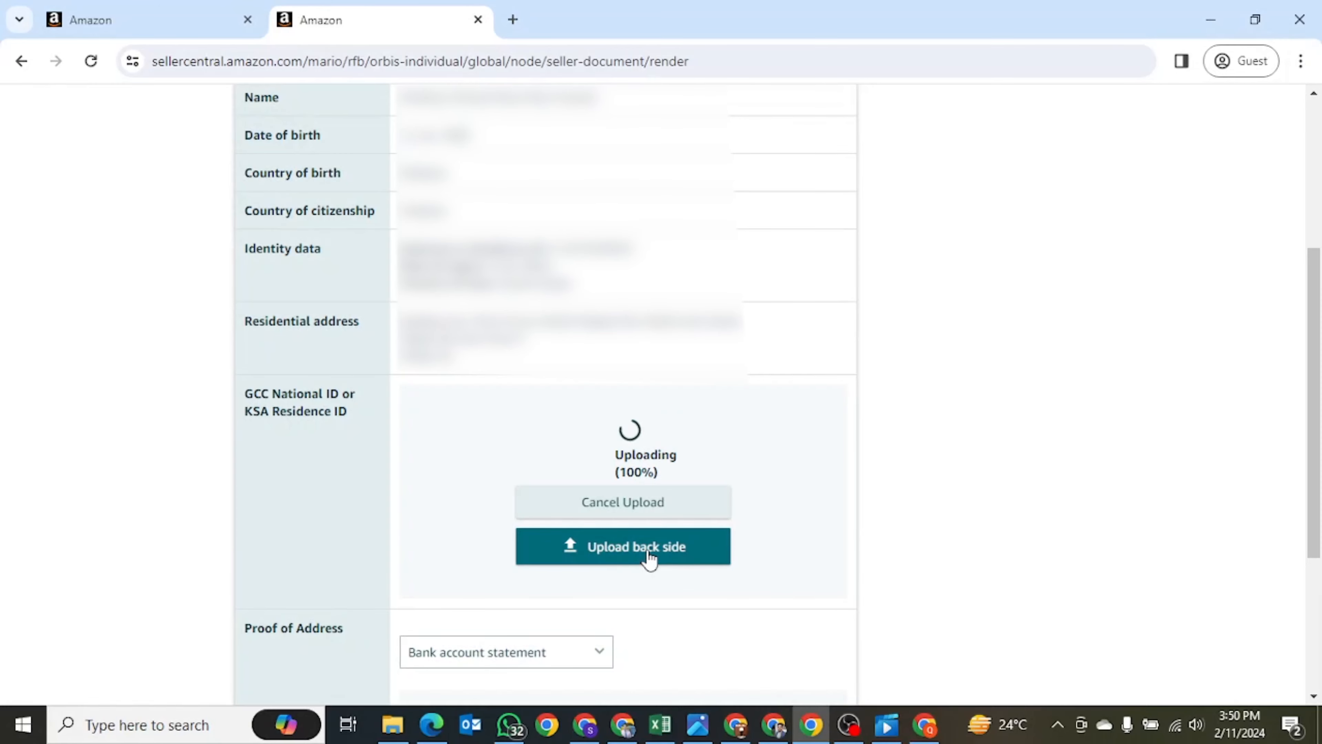
Step: Upload Aqama - Back as the ID back side
{"action": "left_click", "coordinate": [650, 524]}
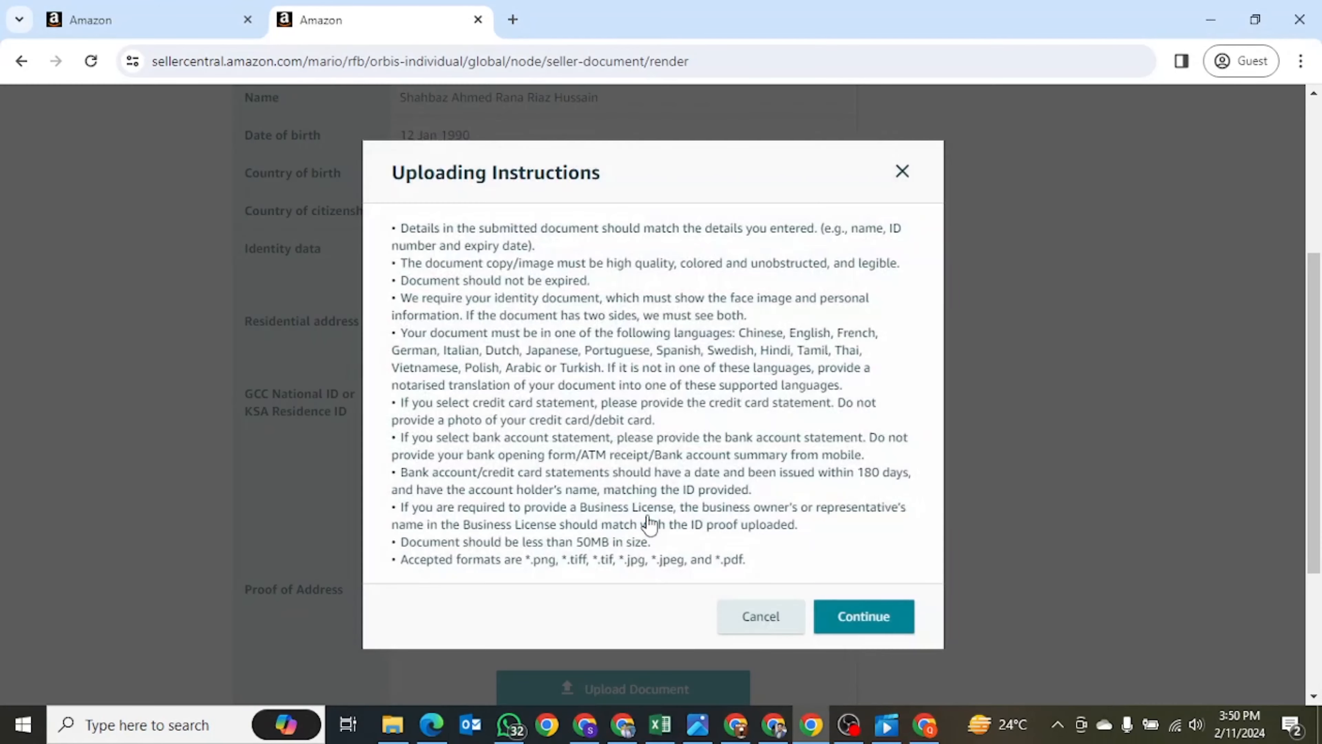
{"action": "left_click", "coordinate": [851, 620]}
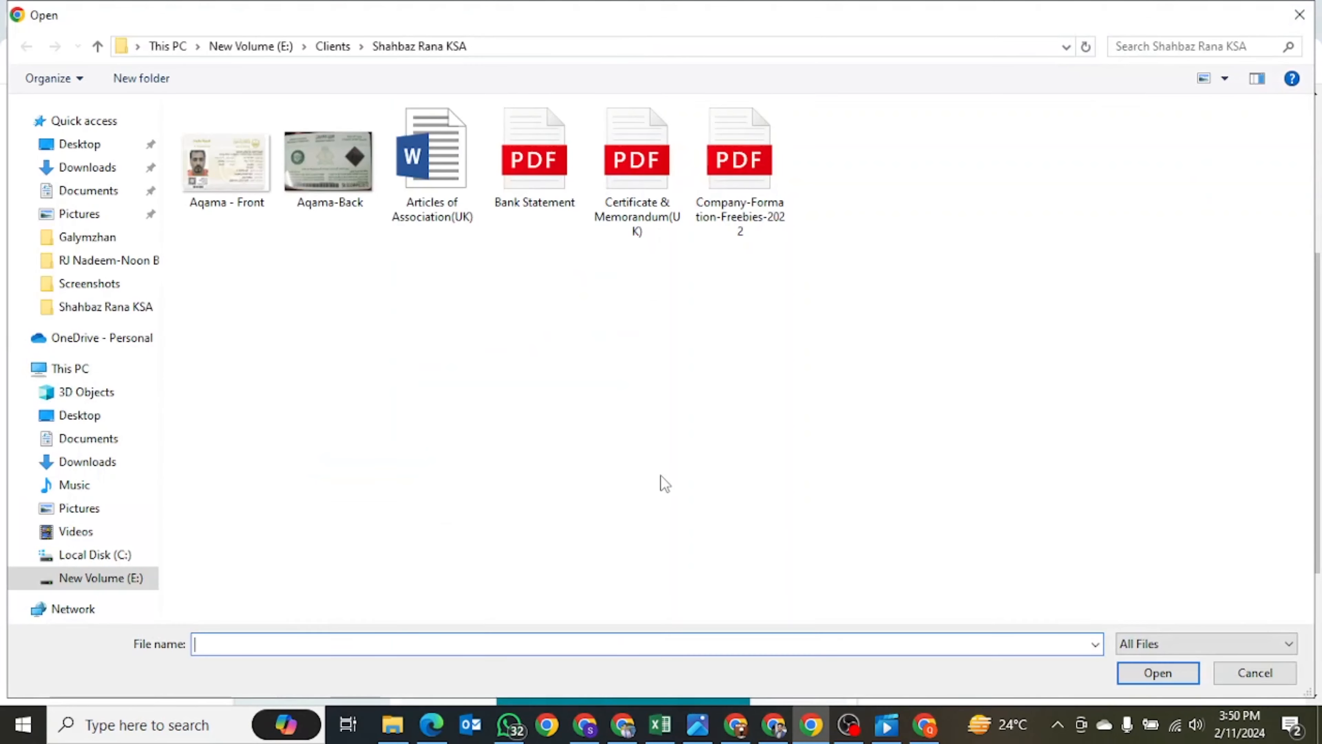
{"action": "double_click", "coordinate": [342, 164]}
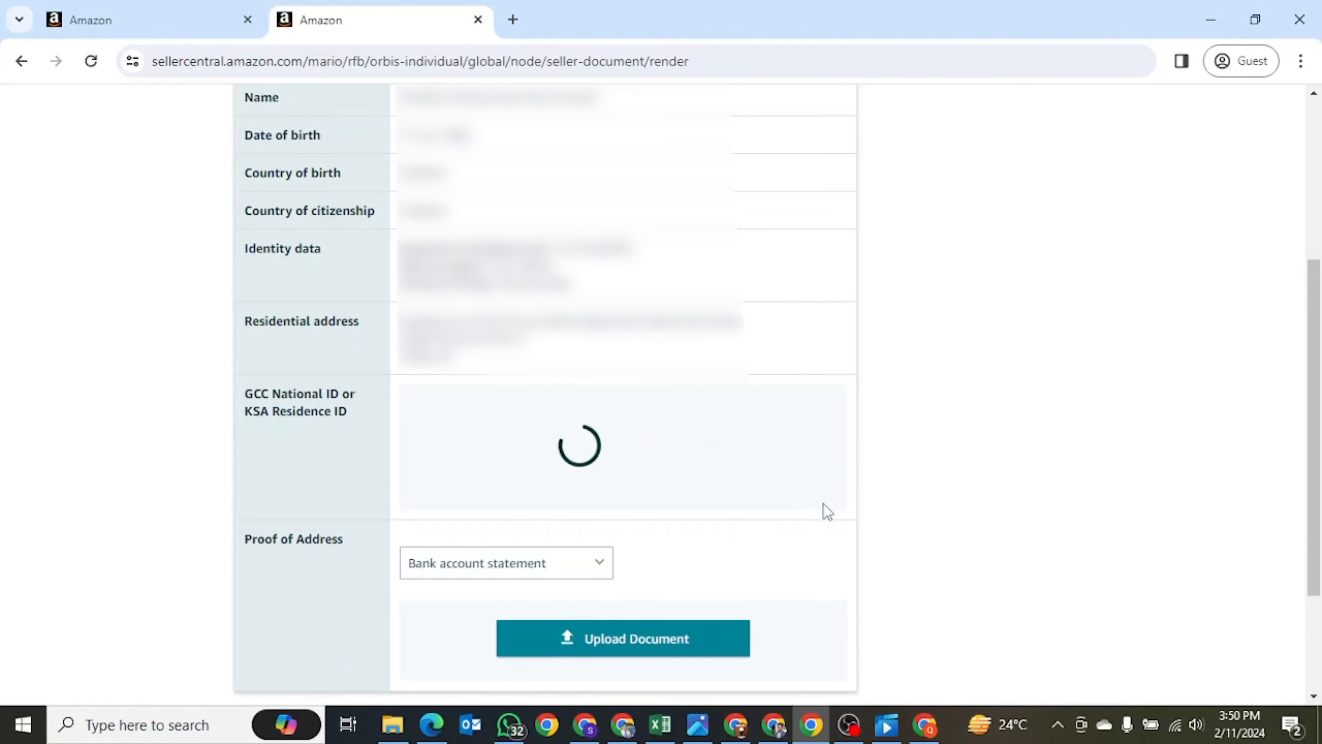
Step: Upload the Bank Statement file as the proof of address document
{"action": "scroll", "coordinate": [828, 512], "scroll_direction": "down", "scroll_amount": 2}
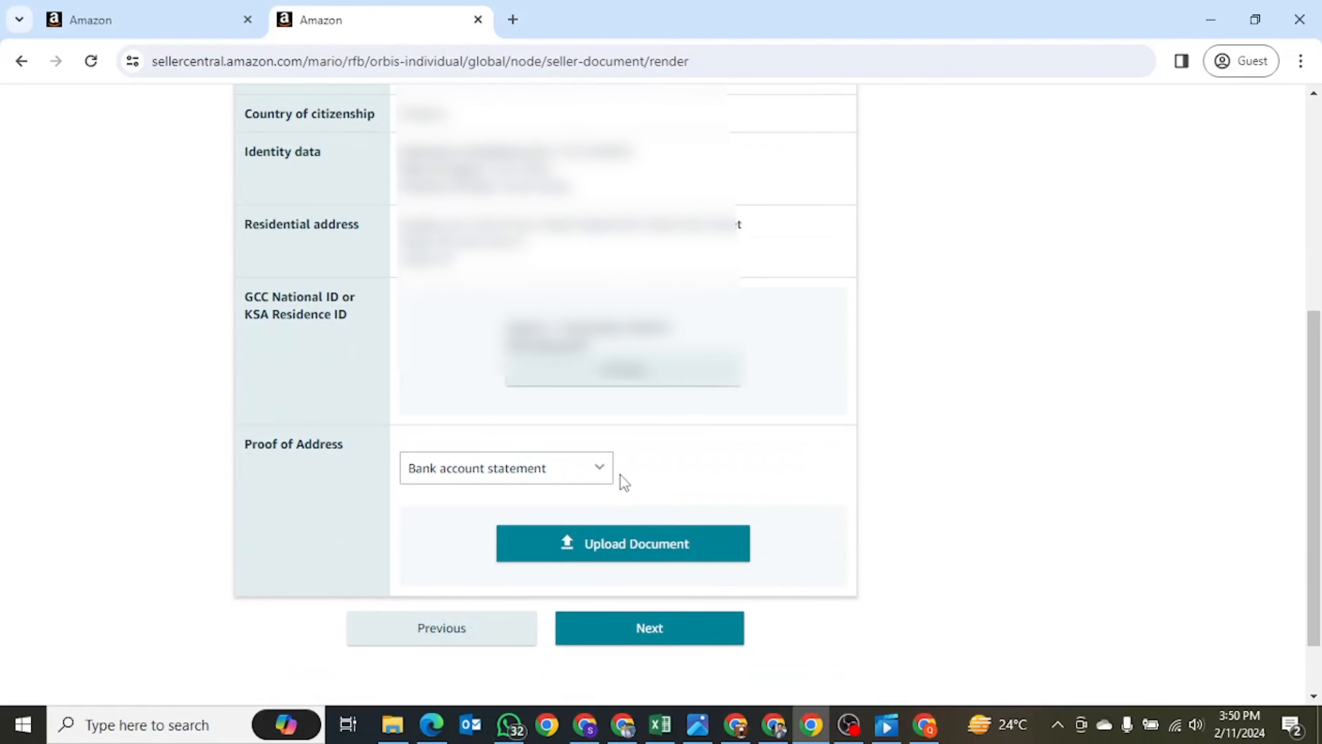
{"action": "left_click", "coordinate": [666, 545]}
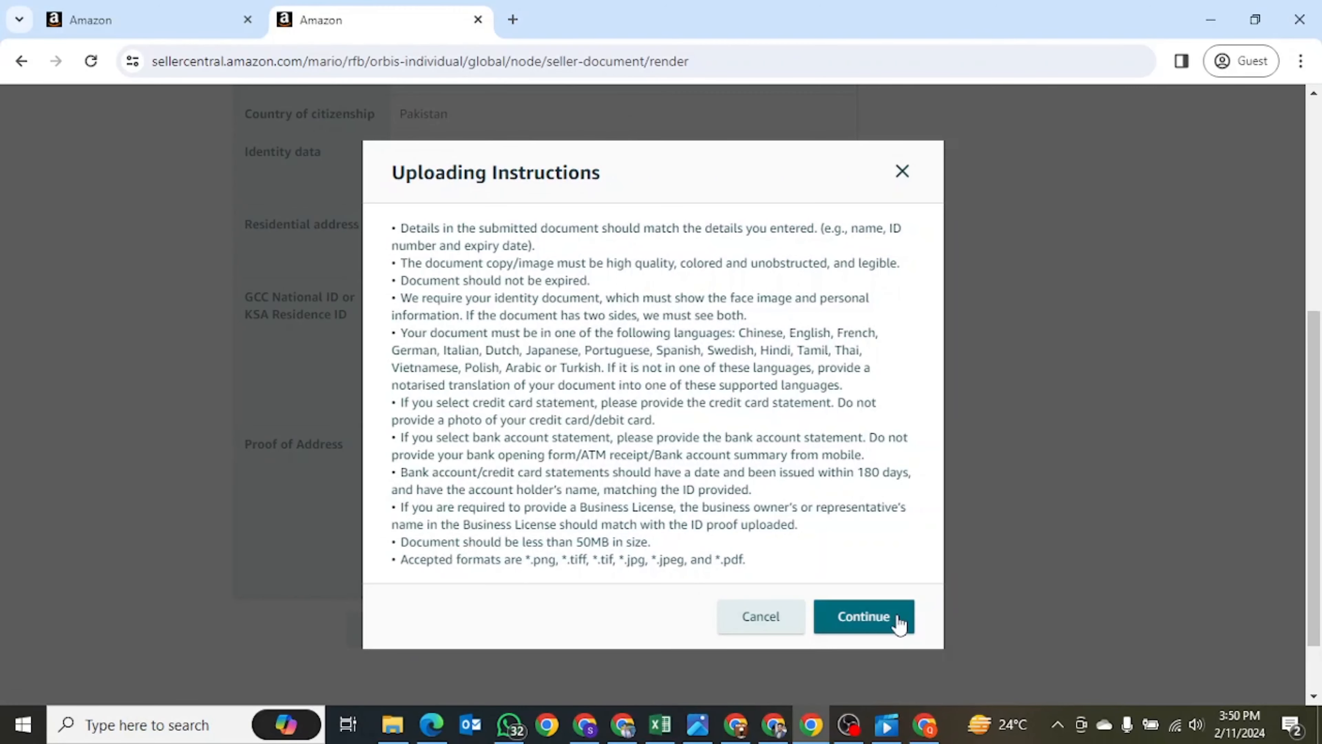
{"action": "left_click", "coordinate": [906, 620]}
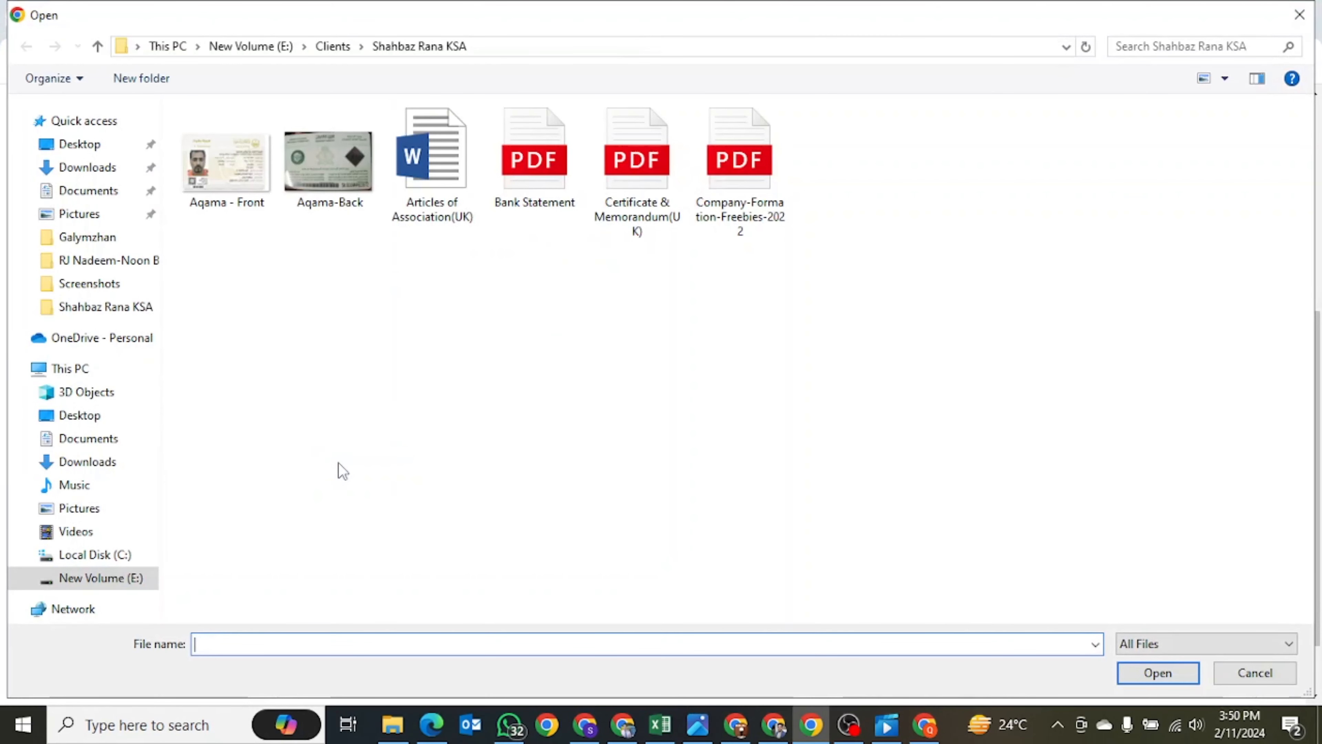
{"action": "double_click", "coordinate": [518, 193]}
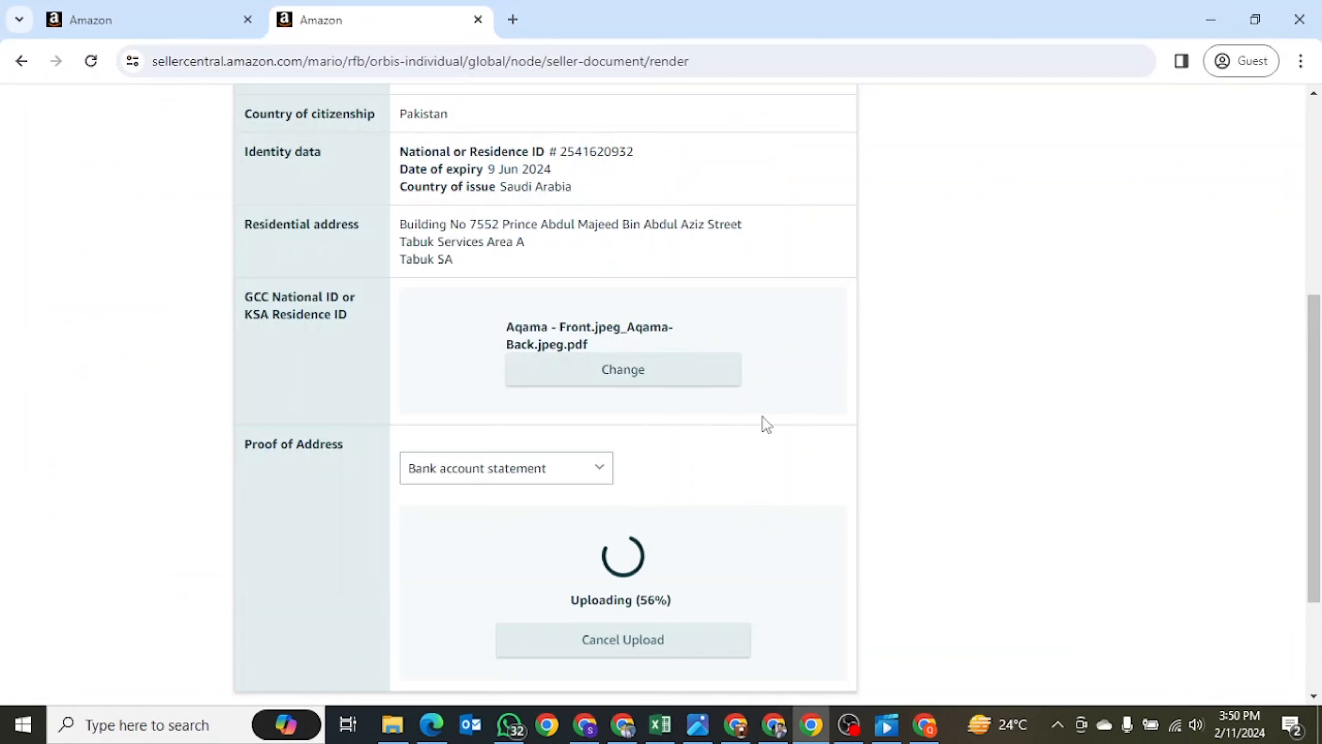
Step: Keep 'Bank account statement' as the document type and submit for verification
{"action": "scroll", "coordinate": [763, 417], "scroll_direction": "down", "scroll_amount": 2}
{"action": "left_click", "coordinate": [600, 383]}
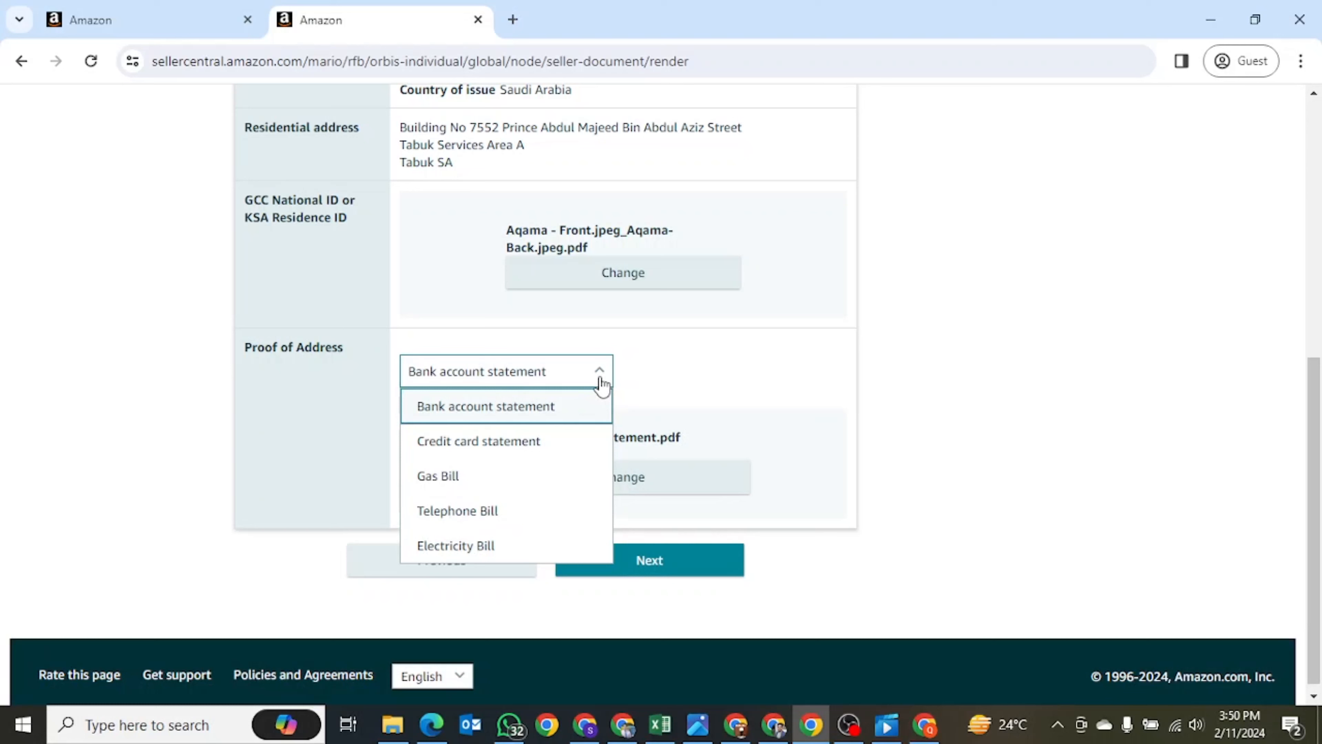
{"action": "left_click", "coordinate": [953, 384]}
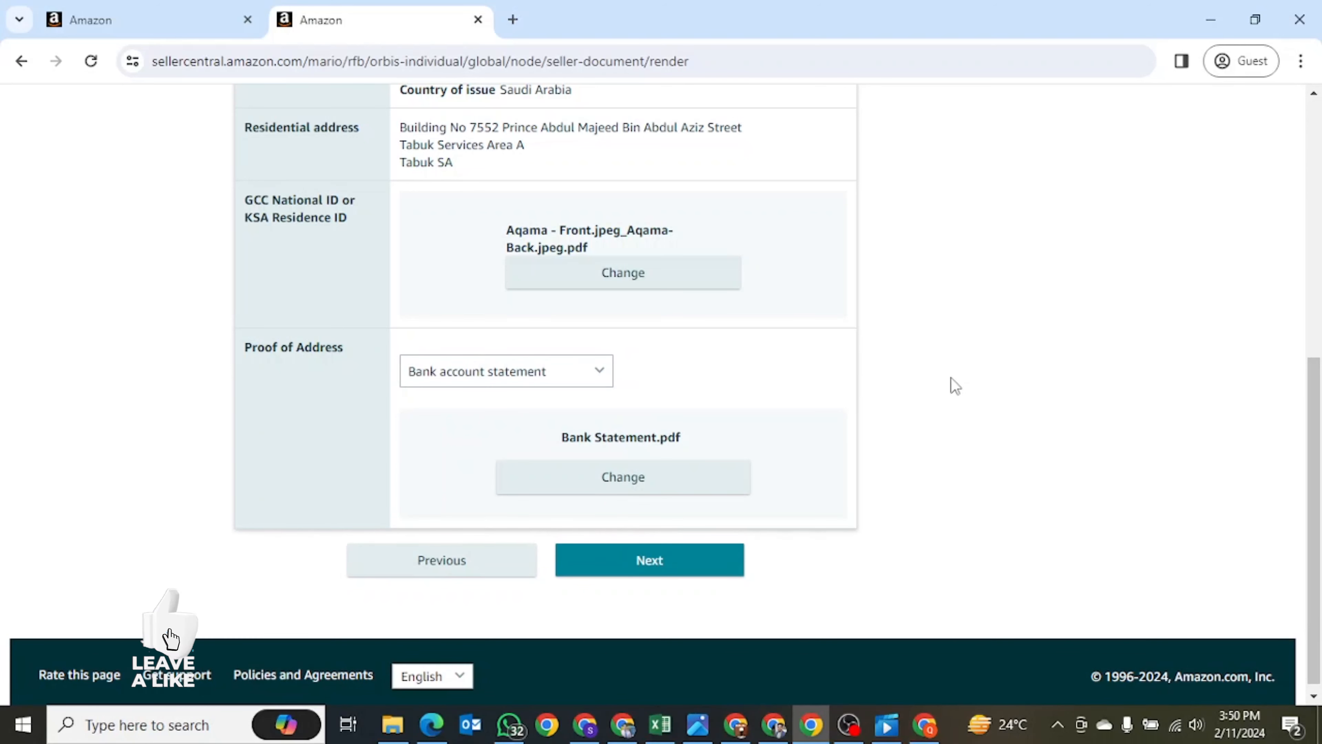
{"action": "left_click", "coordinate": [646, 552]}
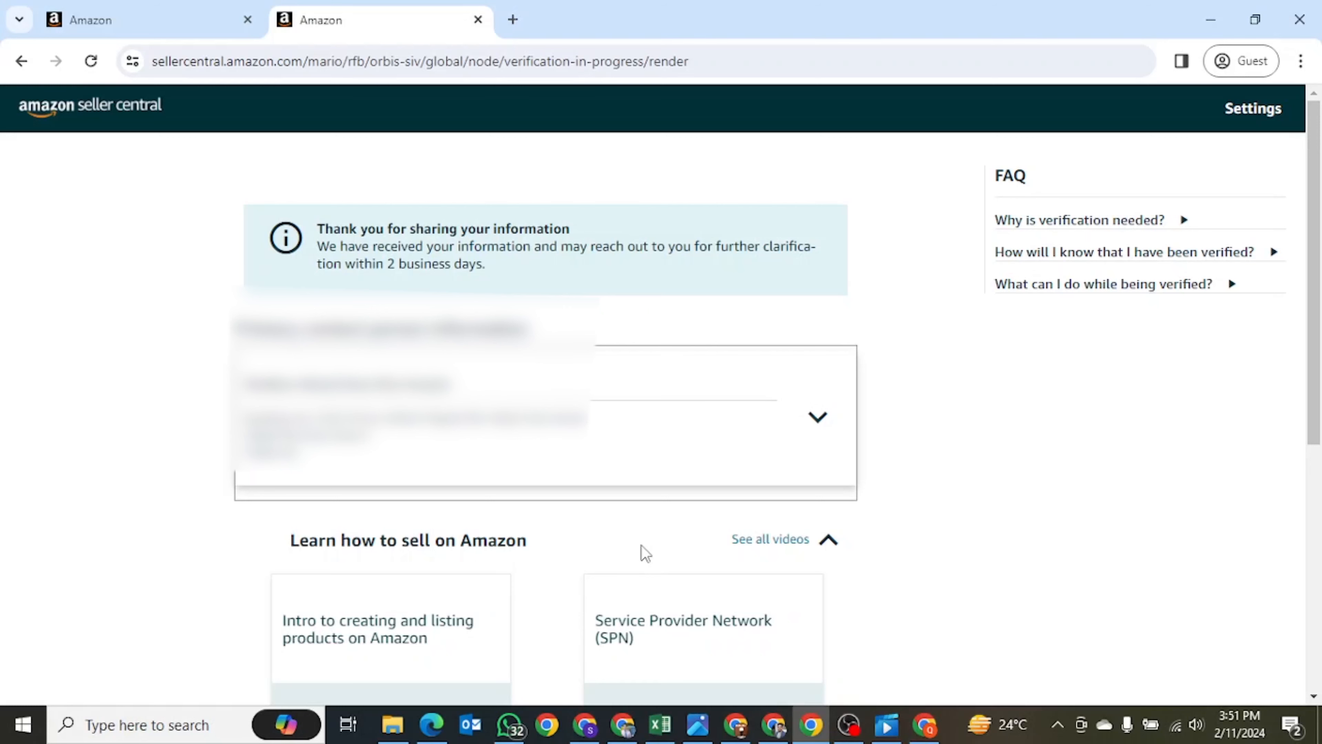
{"action": "scroll", "coordinate": [1033, 491], "scroll_direction": "down", "scroll_amount": 2}
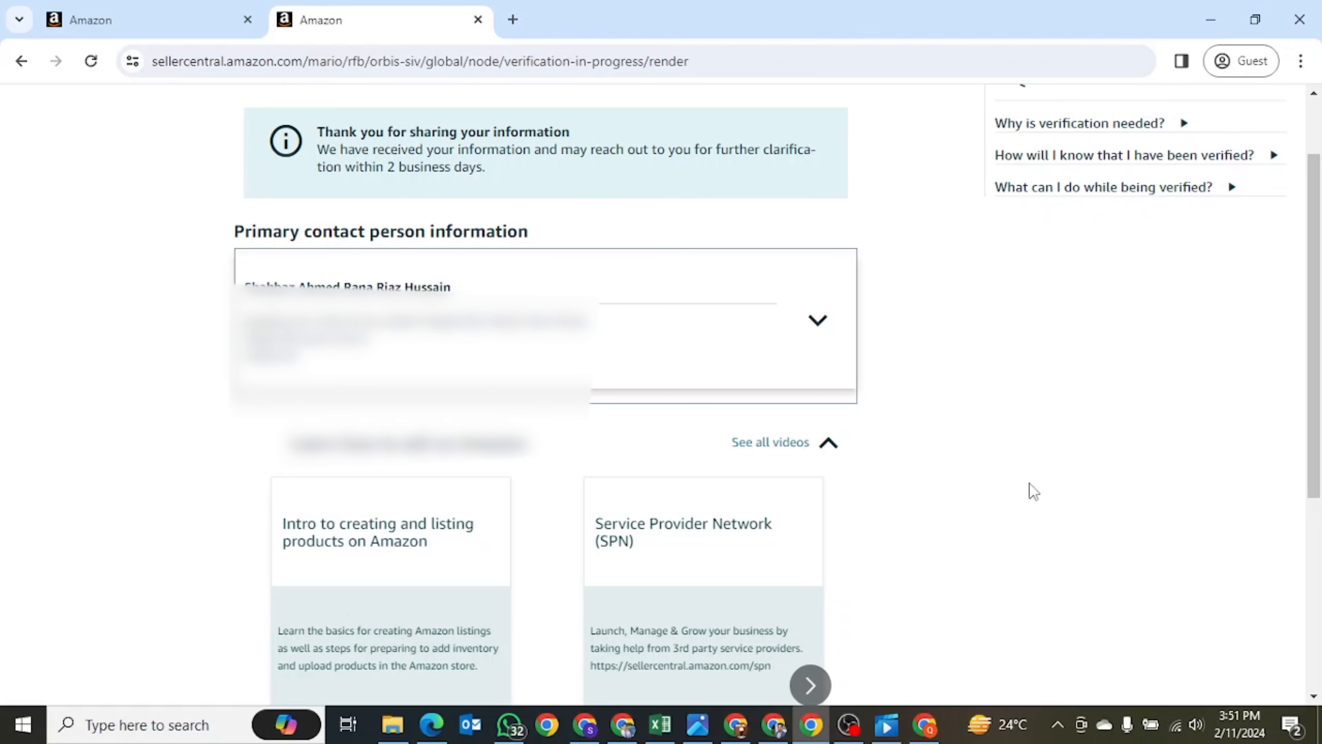
{"action": "scroll", "coordinate": [1034, 491], "scroll_direction": "up", "scroll_amount": 2}
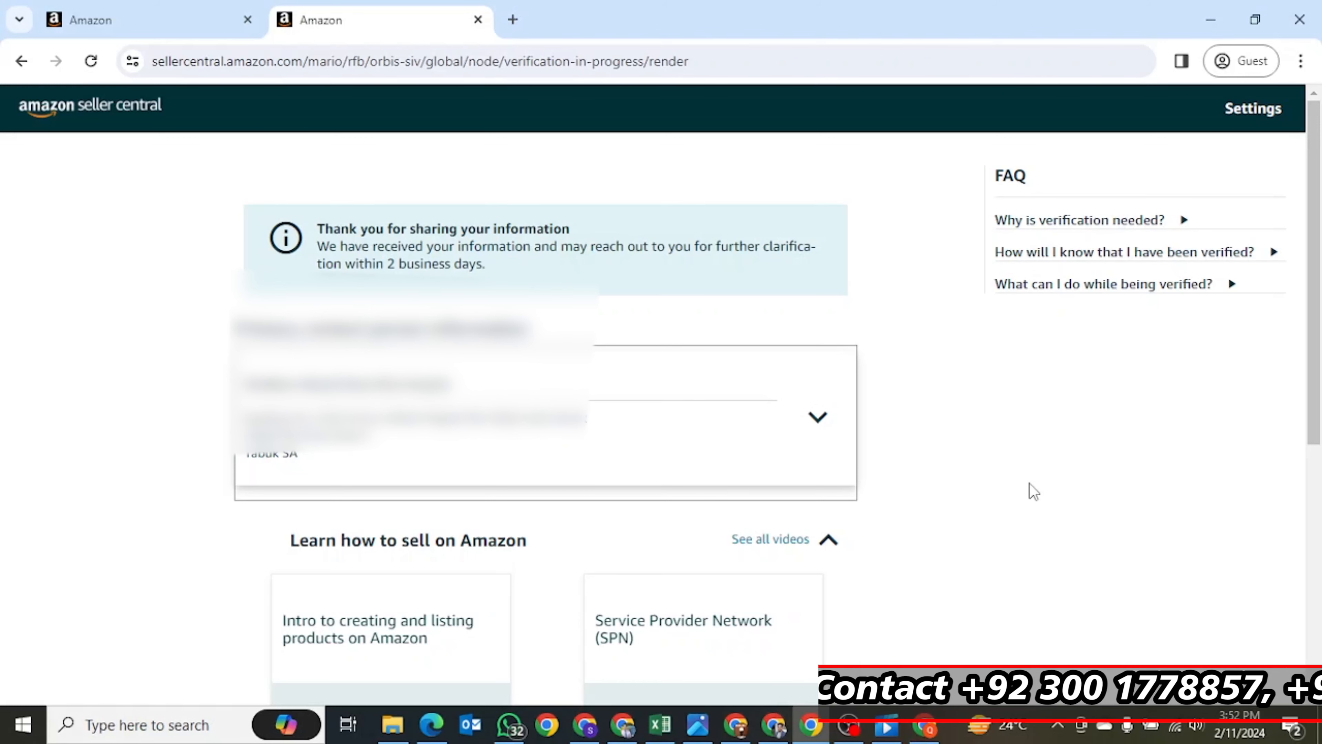
{"action": "scroll", "coordinate": [1034, 491], "scroll_direction": "down", "scroll_amount": 2}
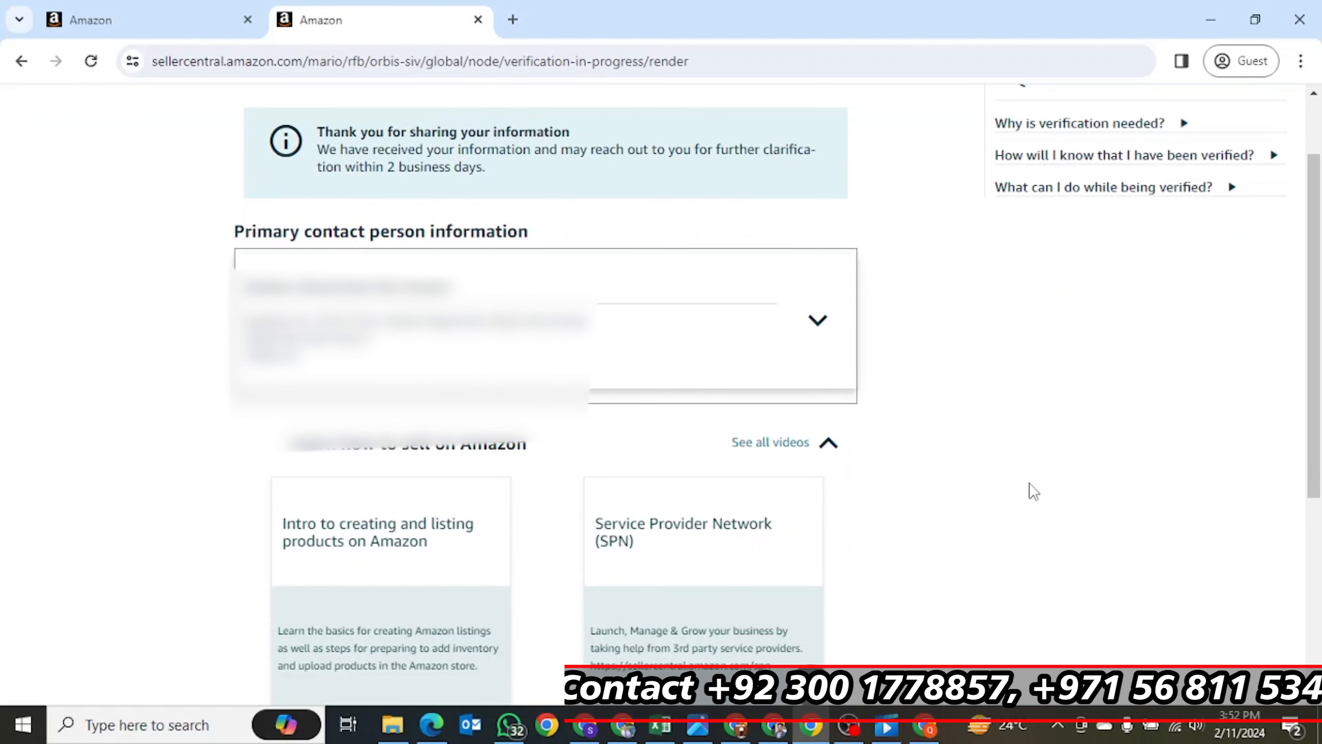